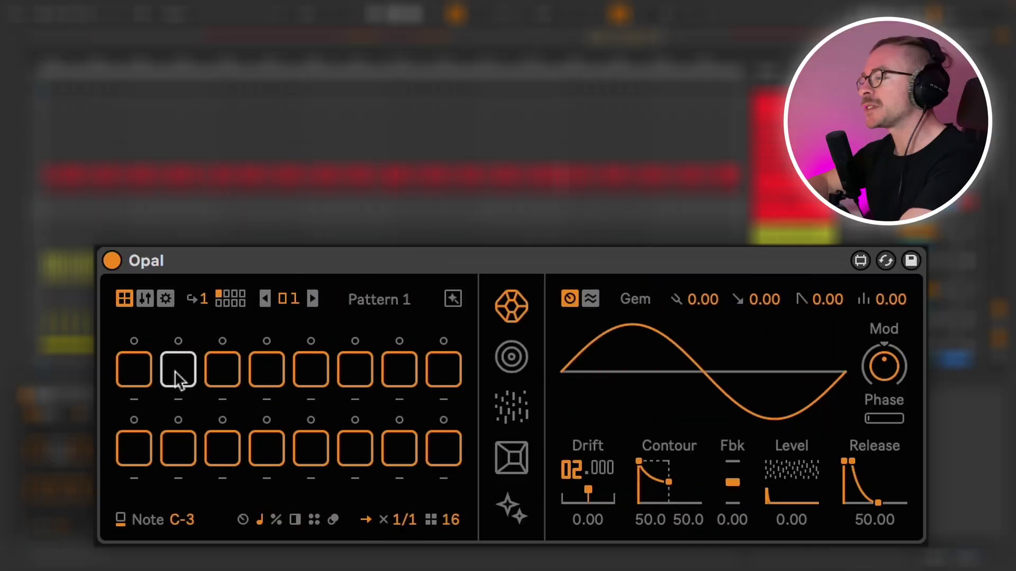
# Activate steps 2 and 4 of Pattern 1 and shorten the pattern to 4 steps
pyautogui.click(177, 266)
pyautogui.click(277, 371)
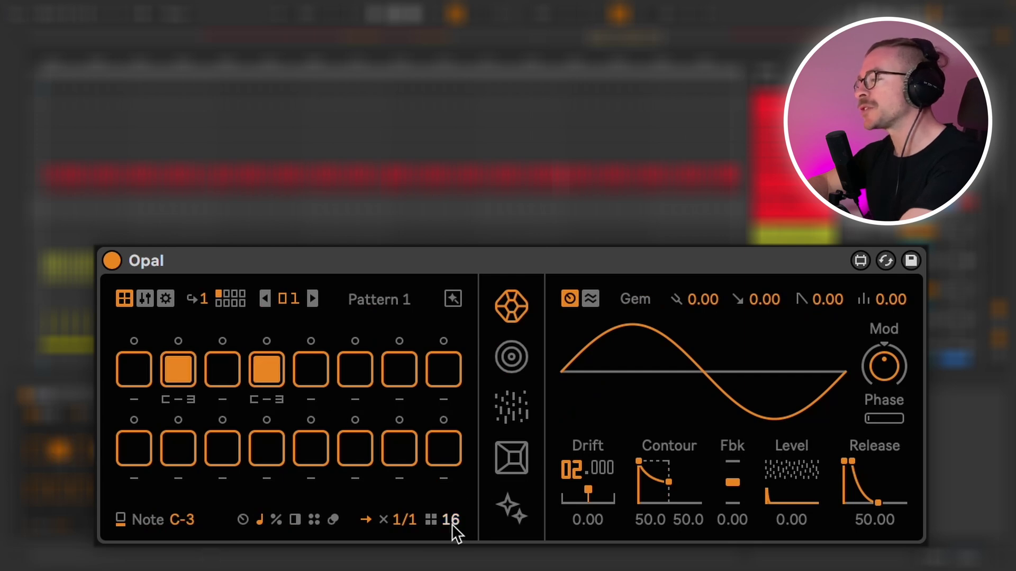
pyautogui.moveTo(450, 519); pyautogui.dragTo(451, 551)
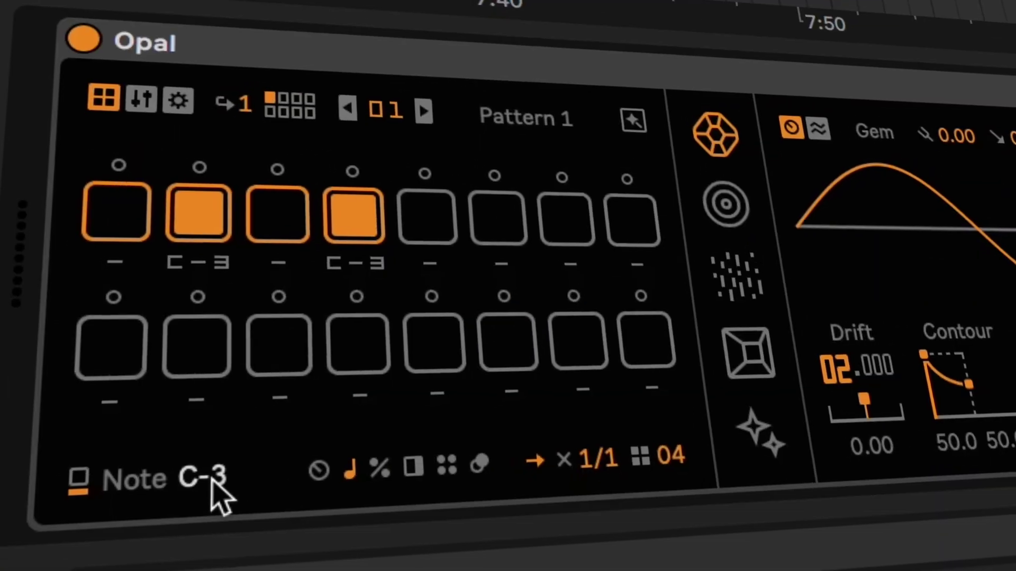
# Set the sequence's base note to B-2 and adjust the fourth step's individual note
pyautogui.moveTo(211, 480); pyautogui.dragTo(211, 490)
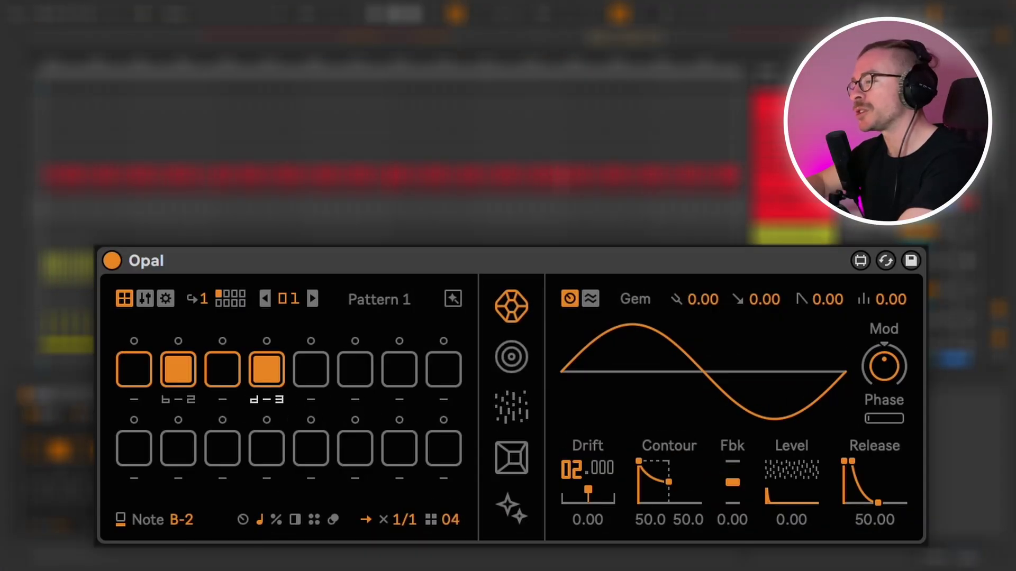
pyautogui.moveTo(266, 400); pyautogui.dragTo(267, 405)
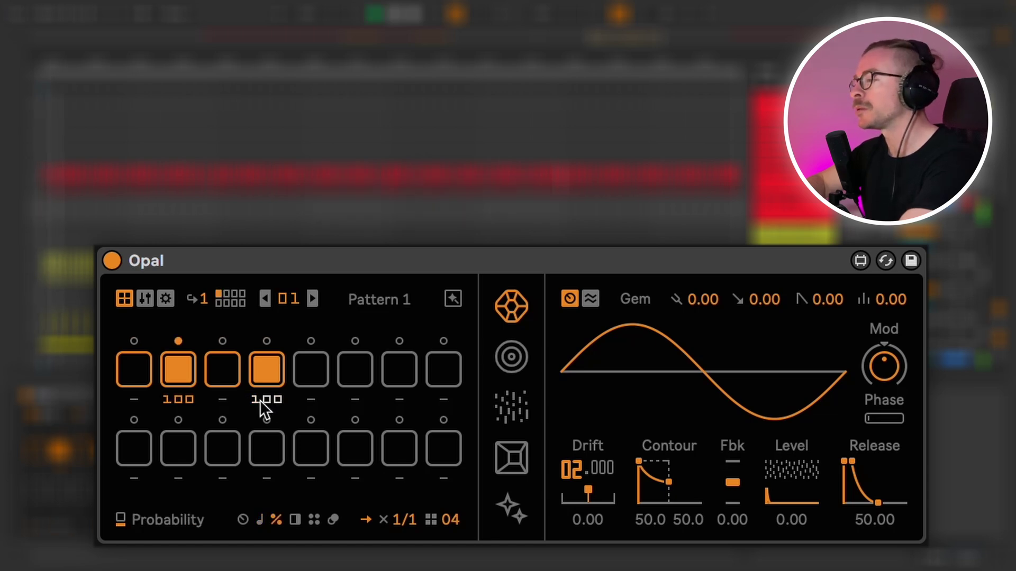
# Try the fourth step at a probability of 33 and return it to 100
pyautogui.moveTo(261, 400); pyautogui.dragTo(260, 410)
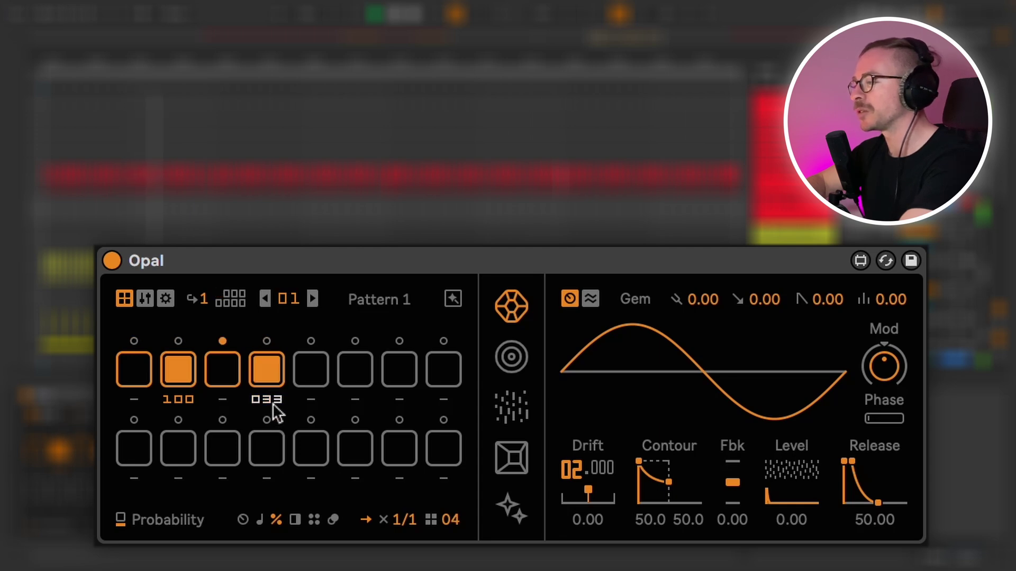
pyautogui.moveTo(272, 403); pyautogui.dragTo(272, 367)
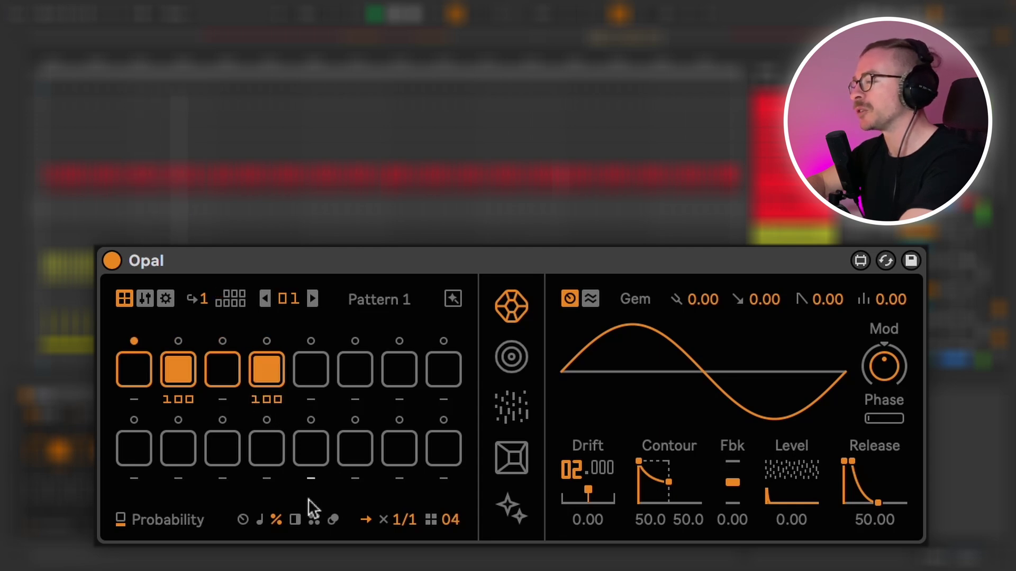
# Show the steps' modulo values, try the fourth step at 2:2 and set it back to 1:2
pyautogui.click(294, 519)
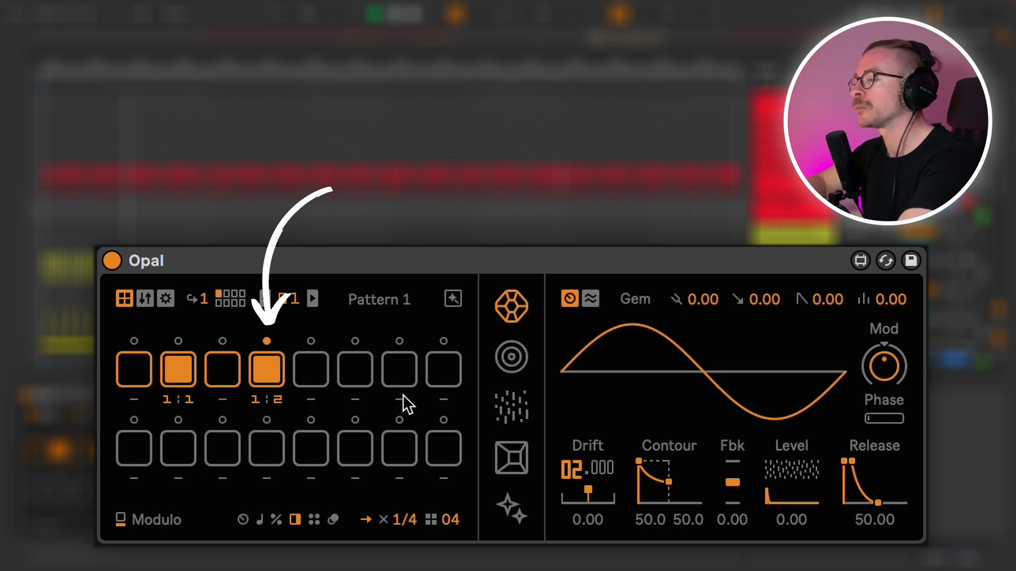
pyautogui.click(258, 401)
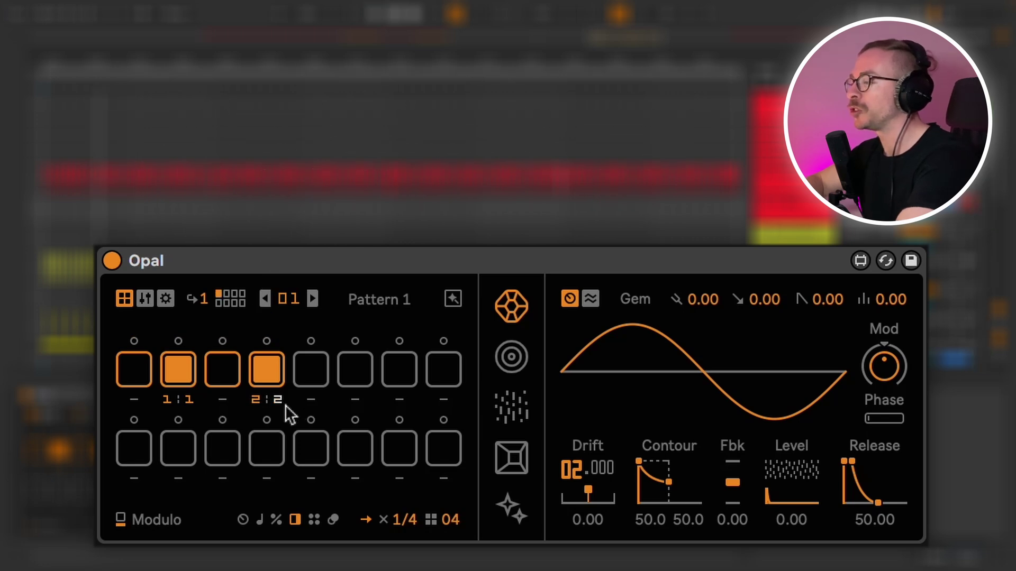
pyautogui.click(274, 373)
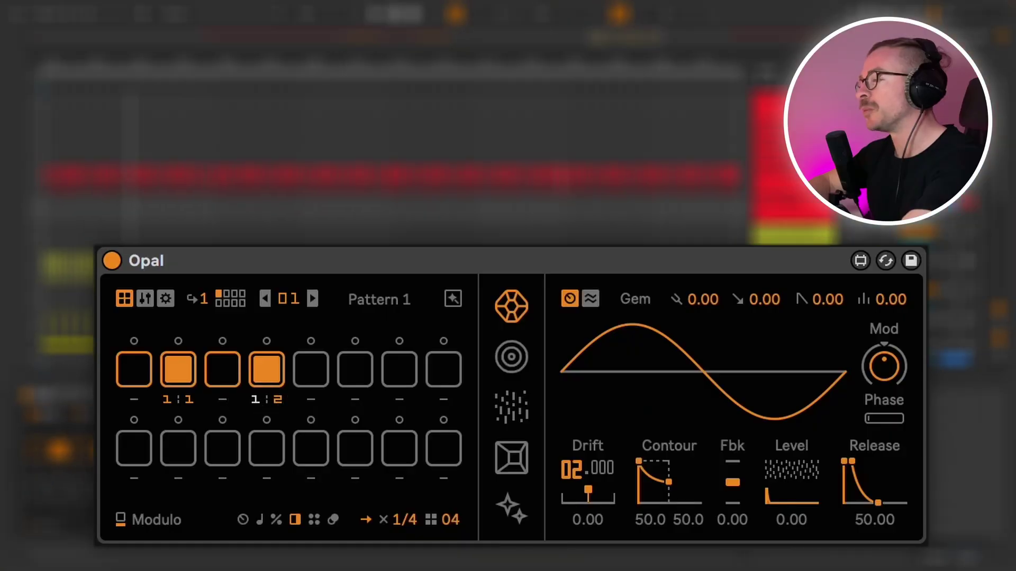
# Set the fourth step's ratchet to x4, adjust its ratchet slope and nudge the step's timing
pyautogui.click(314, 520)
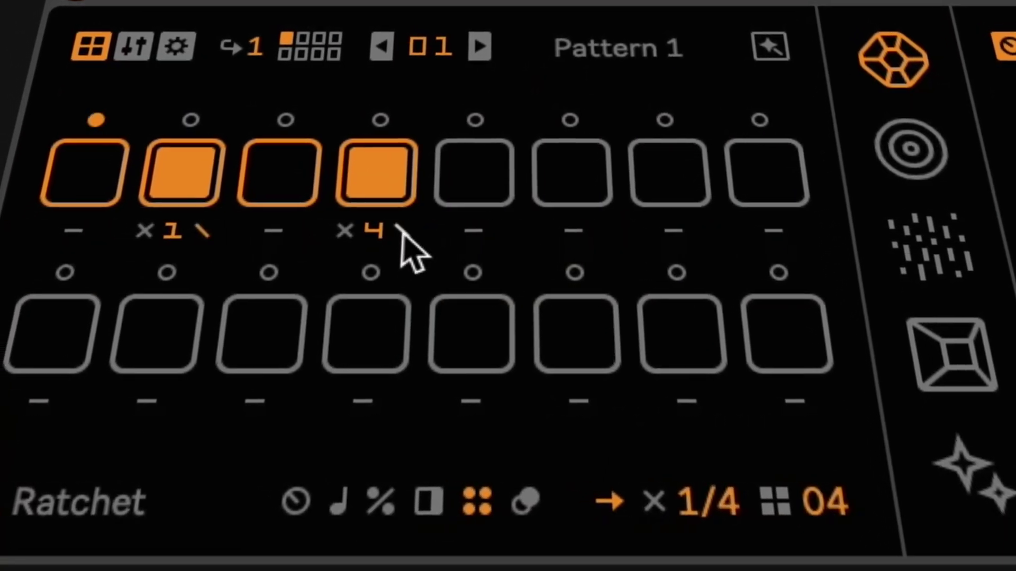
pyautogui.moveTo(415, 238)
pyautogui.mouseDown()
pyautogui.moveTo(414, 225)
pyautogui.moveTo(414, 240)
pyautogui.mouseUp()
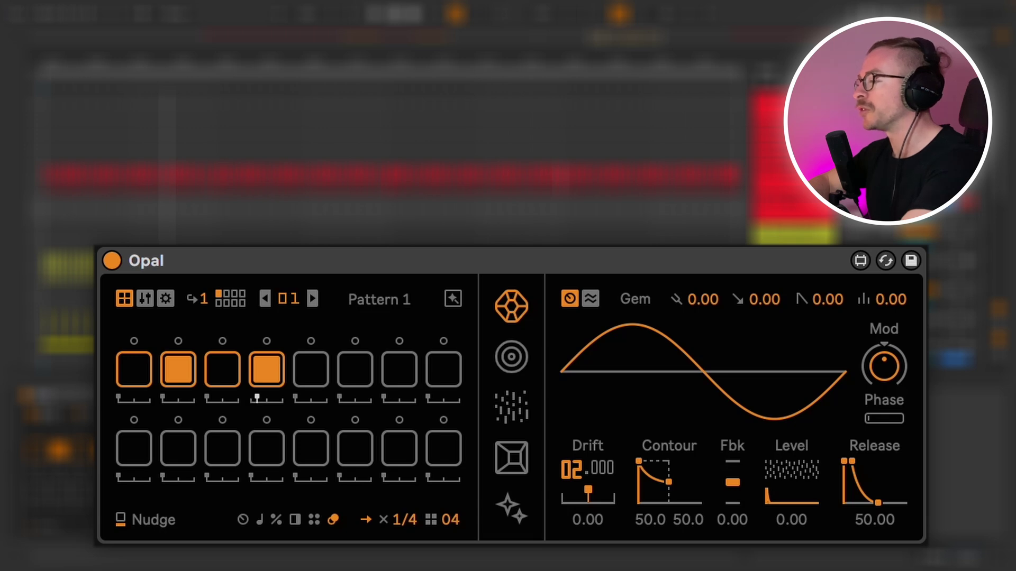
pyautogui.click(253, 399)
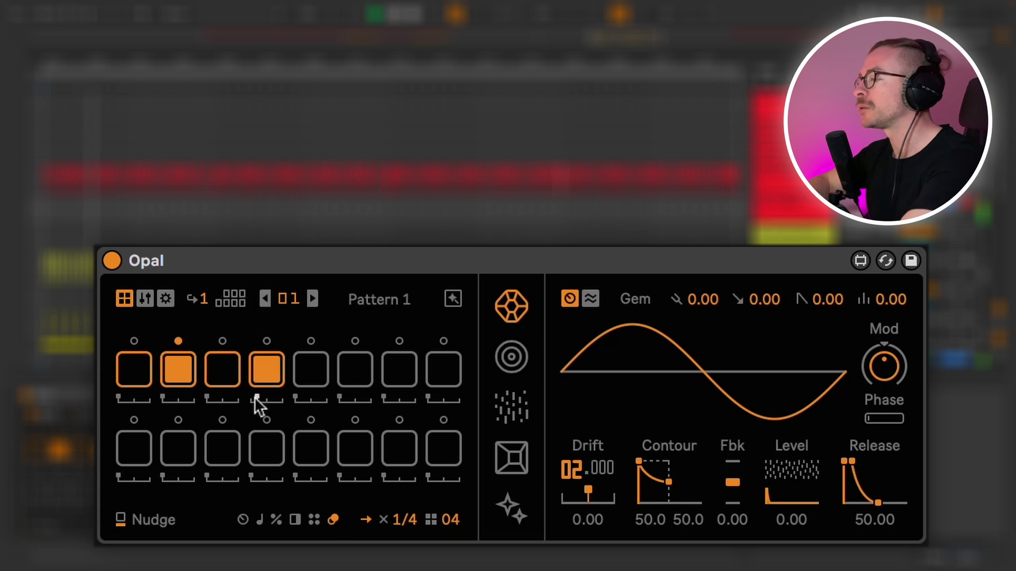
# Browse the sequencer's pages and step forward through the pattern slots
pyautogui.click(242, 300)
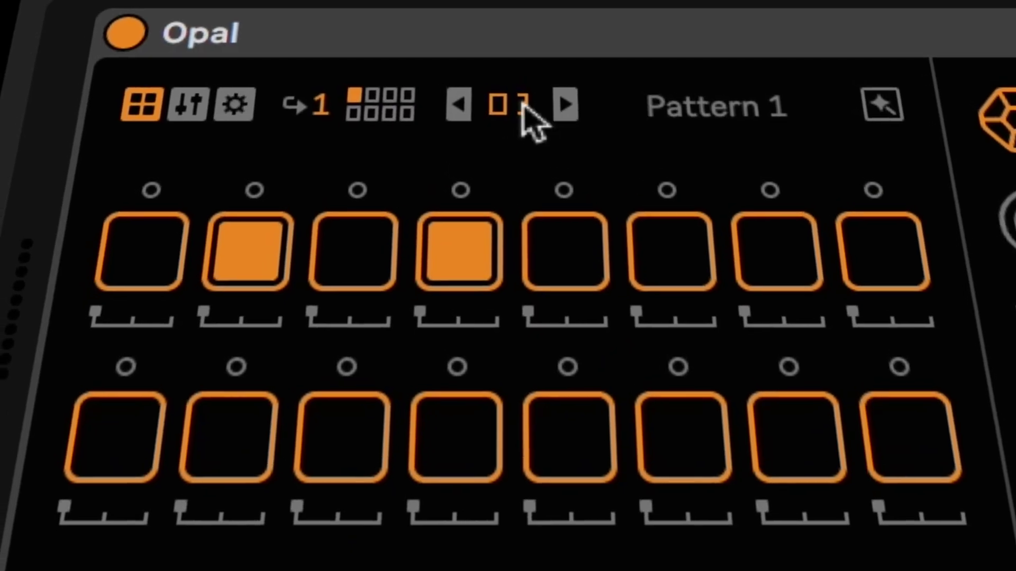
pyautogui.click(565, 105)
pyautogui.click(565, 105)
pyautogui.click(565, 104)
pyautogui.click(565, 115)
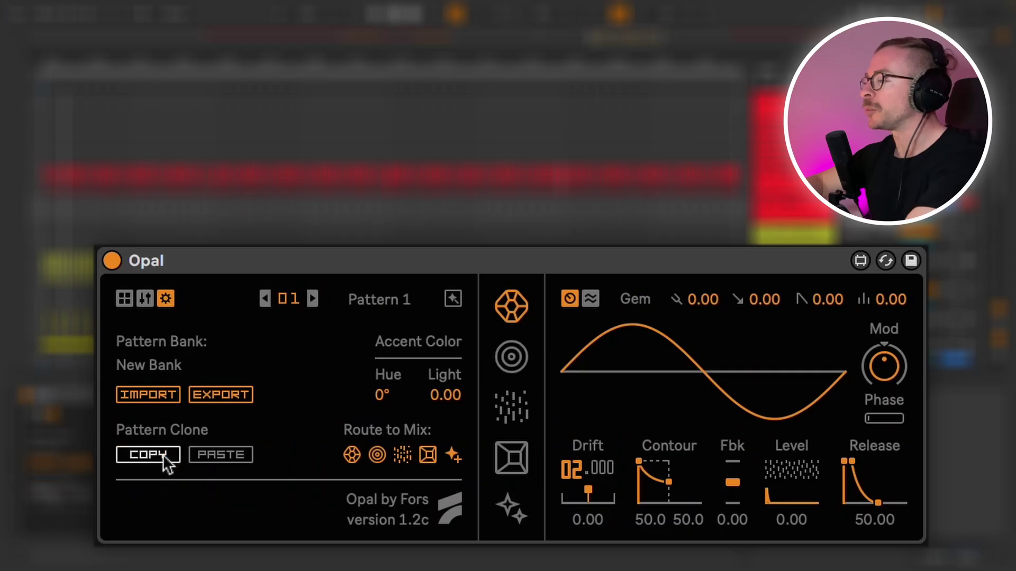
# Clone pattern 01 into slot 02 and return to pattern 01 in the step grid
pyautogui.click(164, 456)
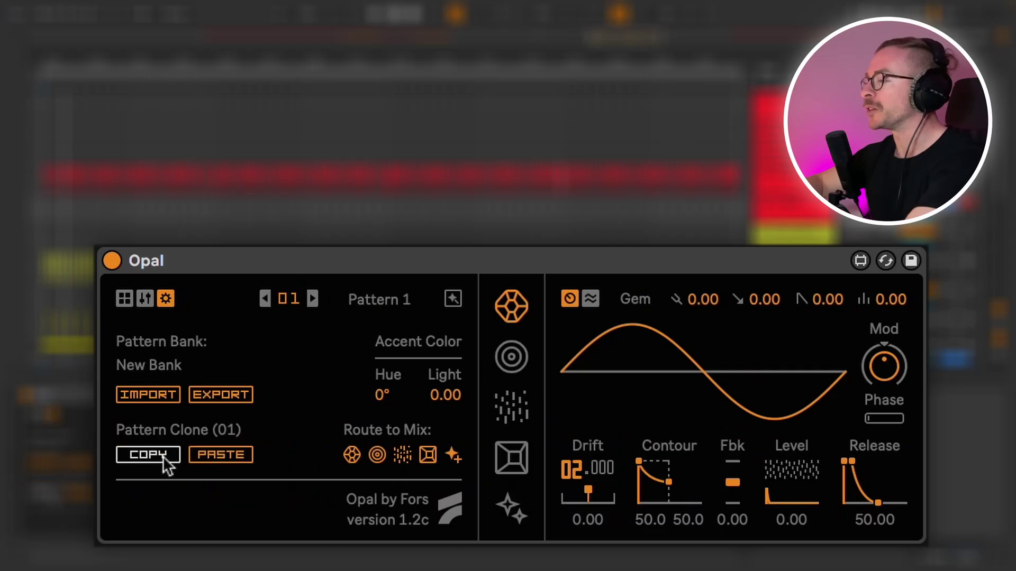
pyautogui.click(222, 461)
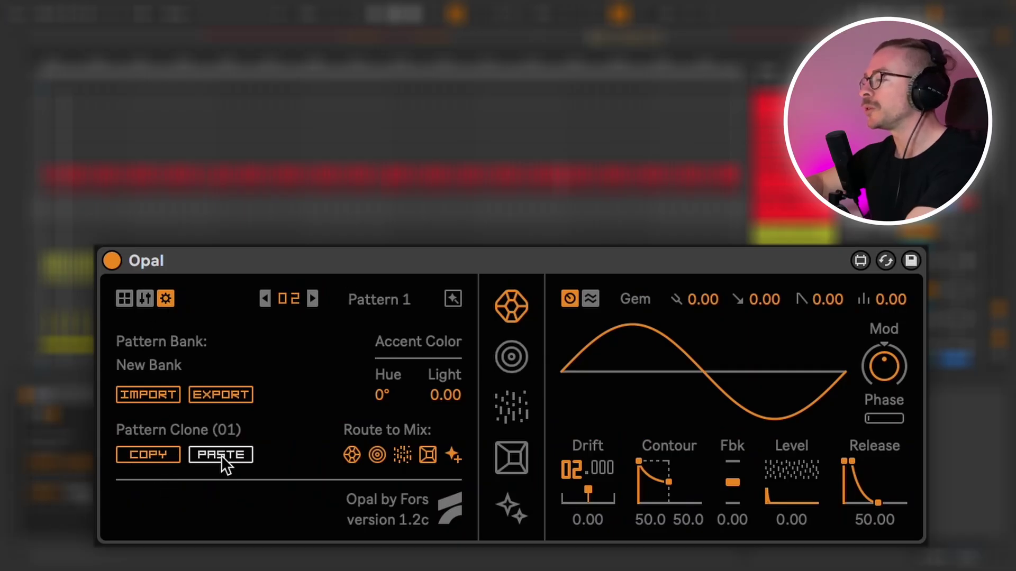
pyautogui.click(126, 299)
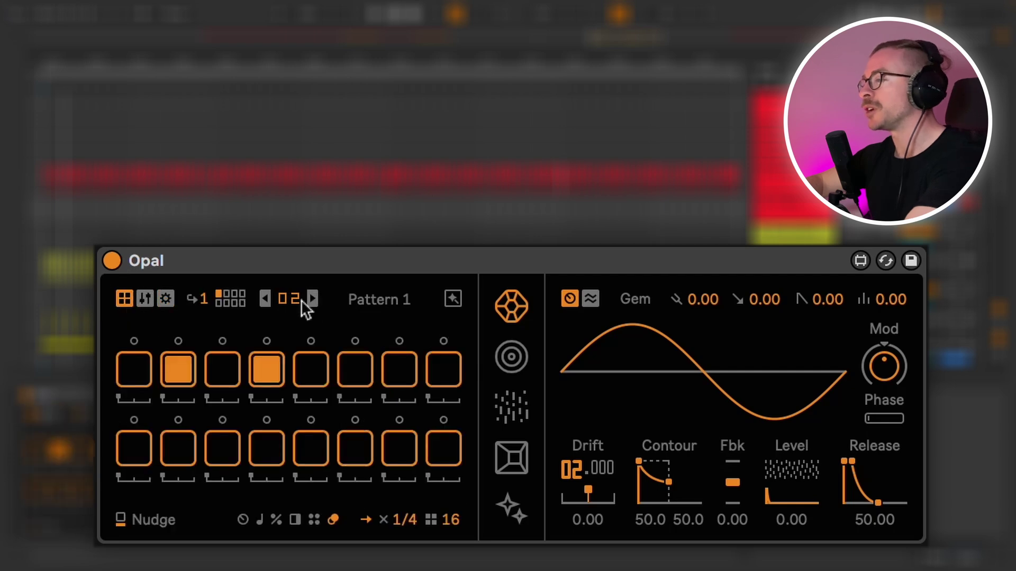
pyautogui.click(264, 304)
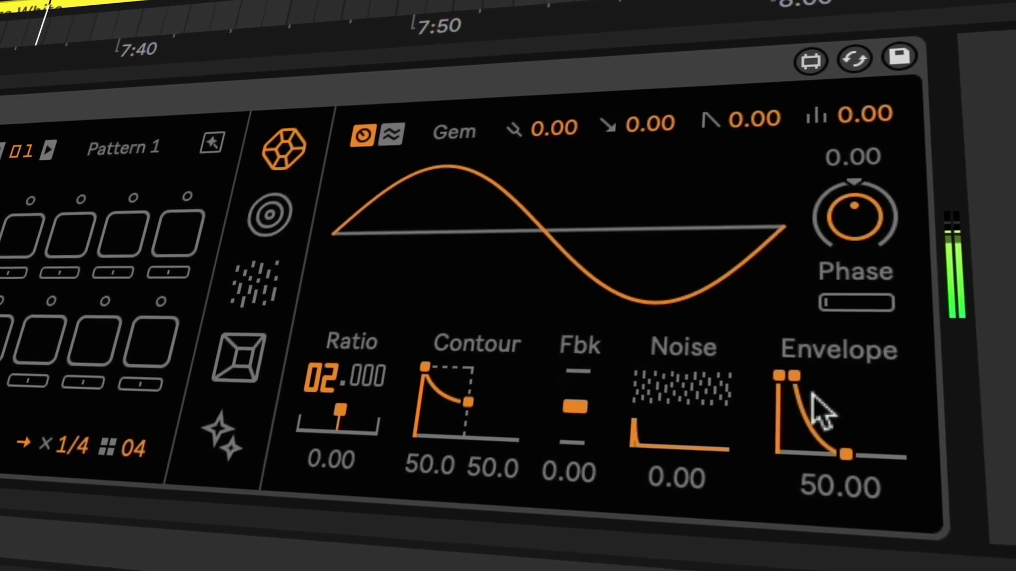
# Shorten the release of the Gem voice's envelope
pyautogui.moveTo(846, 453); pyautogui.dragTo(822, 462)
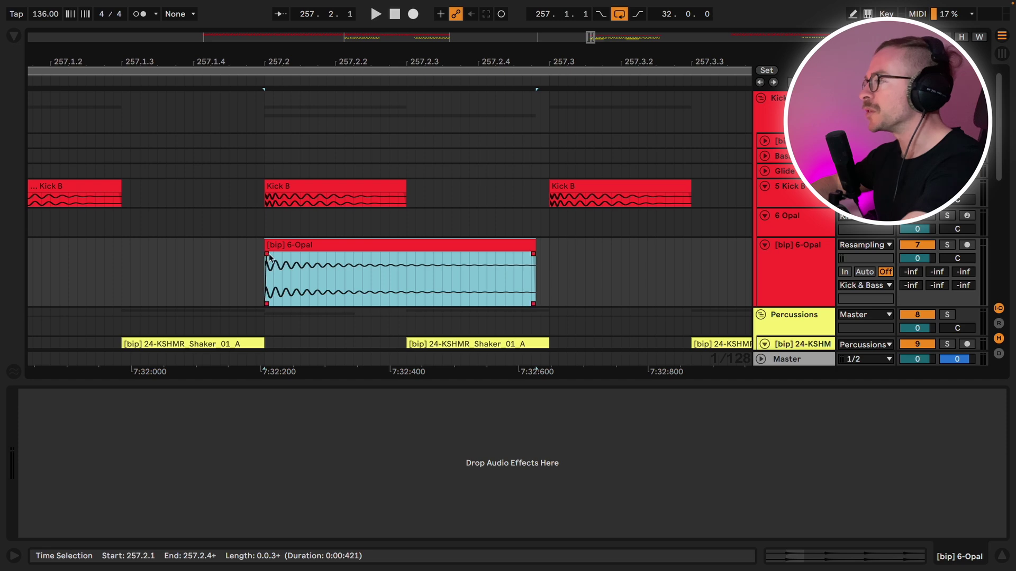
# Move the [bip] 6-Opal clip to start at 257.2.3 and trim its end to 257.3
pyautogui.click(245, 254)
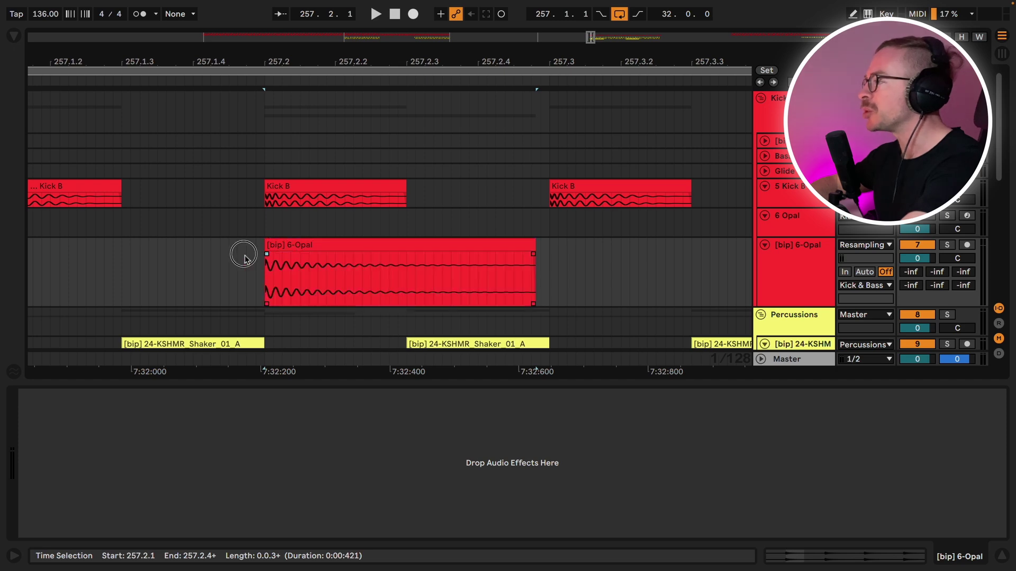
pyautogui.moveTo(275, 246); pyautogui.dragTo(422, 245)
pyautogui.moveTo(553, 278); pyautogui.dragTo(693, 277)
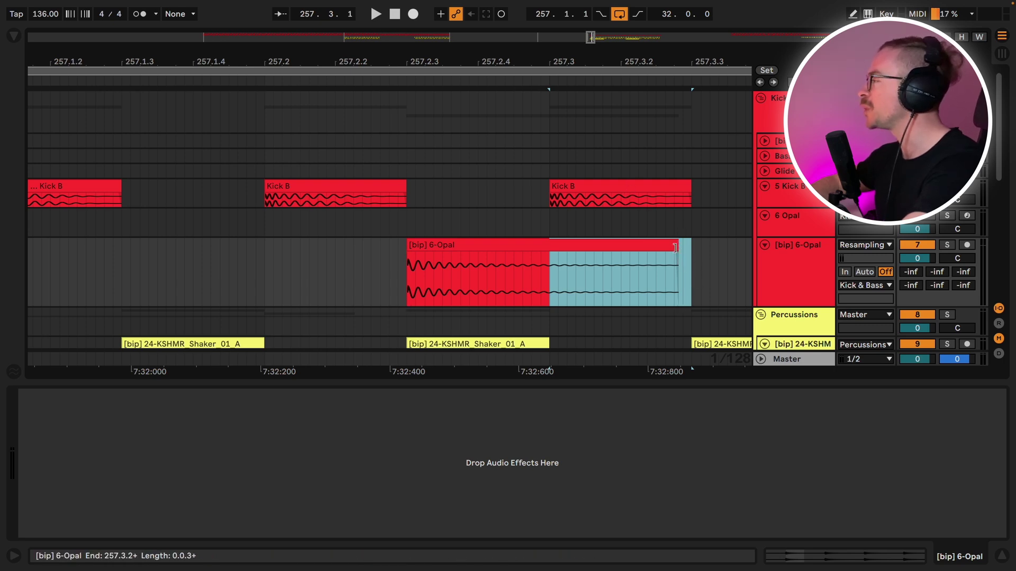
pyautogui.moveTo(676, 247); pyautogui.dragTo(551, 250)
# Loop the one-beat range from 257.2.1 to 257.3.1 on the [bip] 6-Opal track and play it
pyautogui.click(264, 278)
pyautogui.scroll(-3, 266, 281)
pyautogui.moveTo(265, 277); pyautogui.dragTo(368, 278)
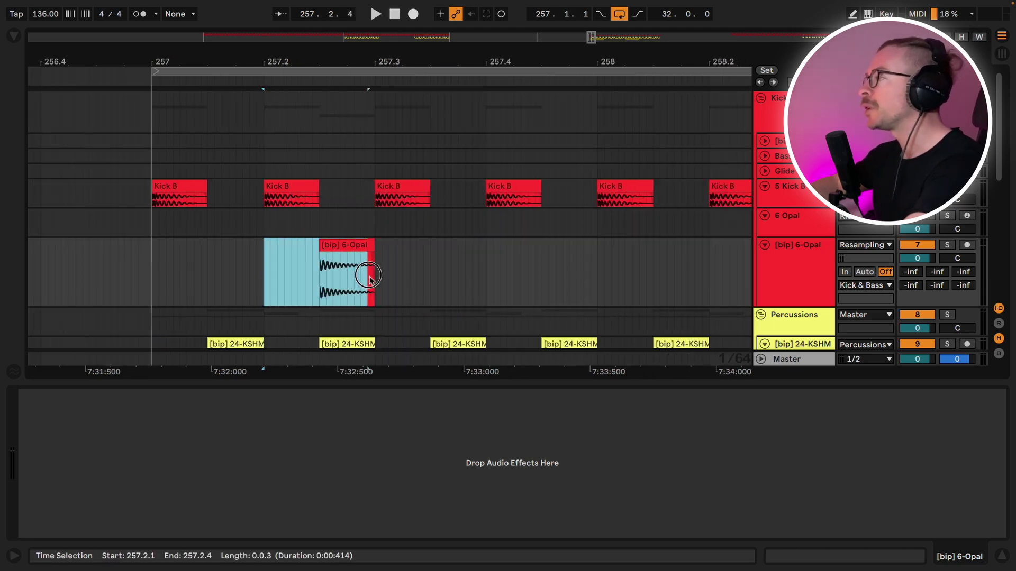
pyautogui.hotkey('ctrl', 'l')
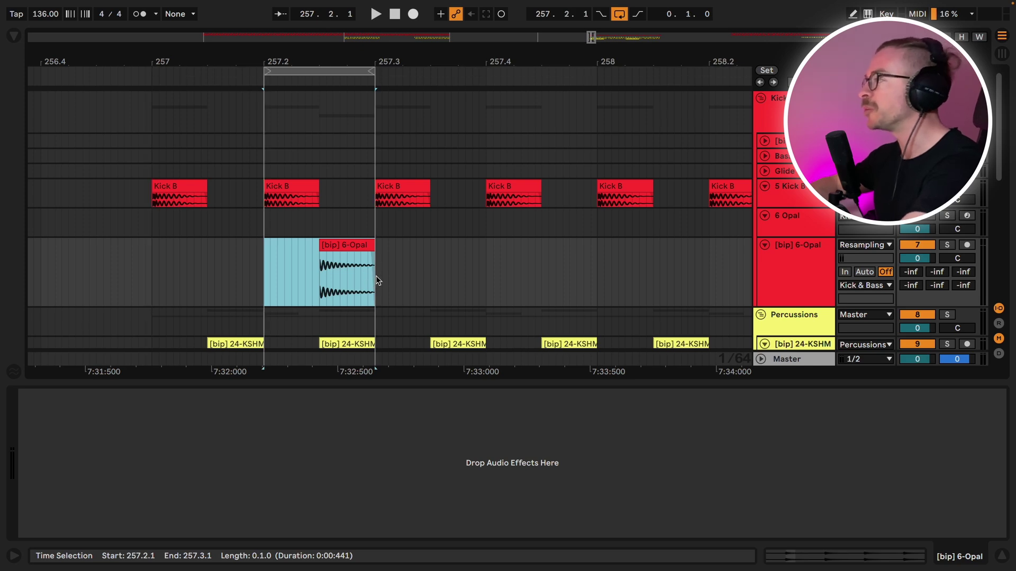
pyautogui.press('space')
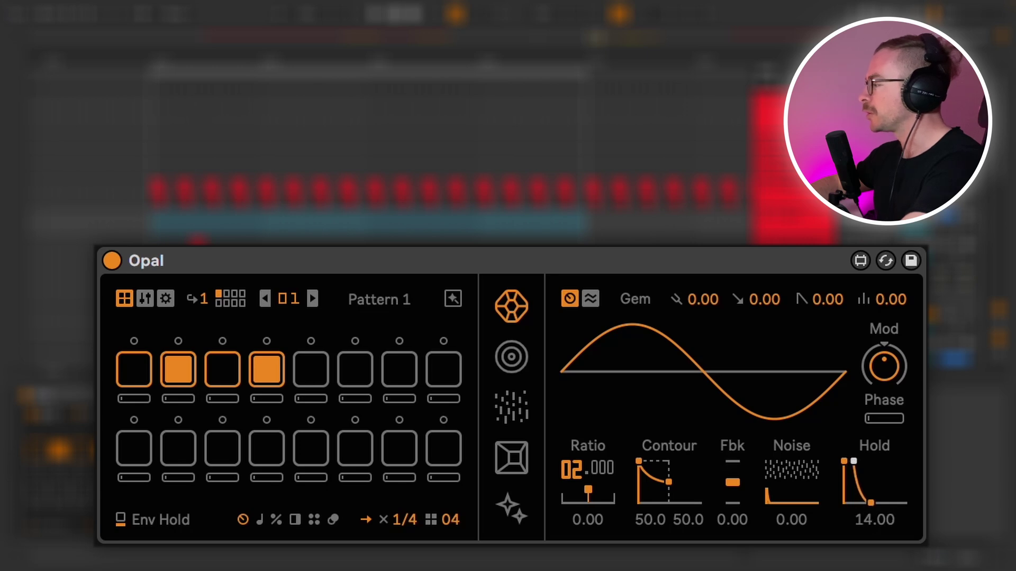
# Set the Gem envelope hold to 17.50 and the mod depth to 26.25, and deactivate the fourth step
pyautogui.moveTo(854, 462); pyautogui.dragTo(892, 360)
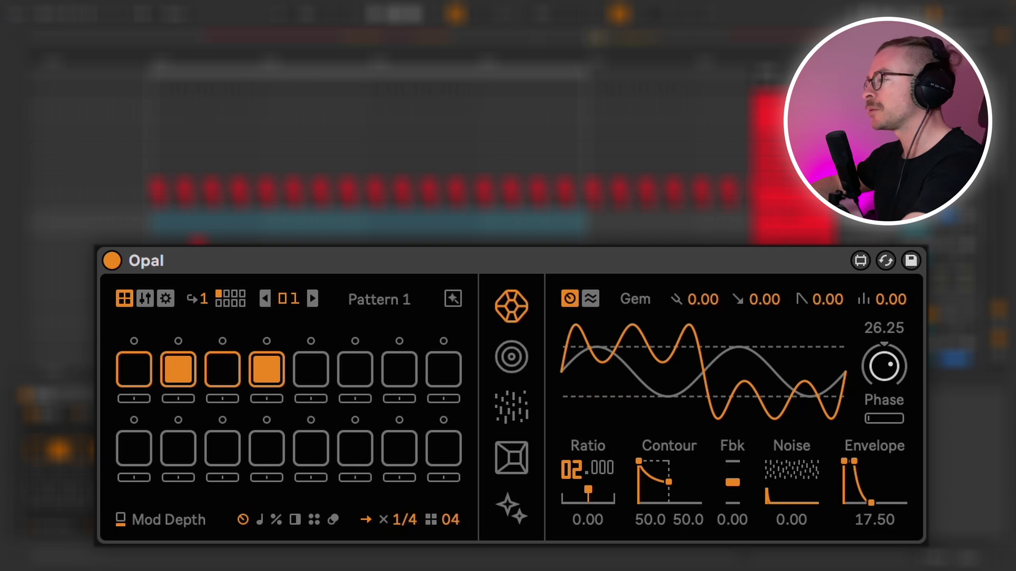
pyautogui.click(268, 371)
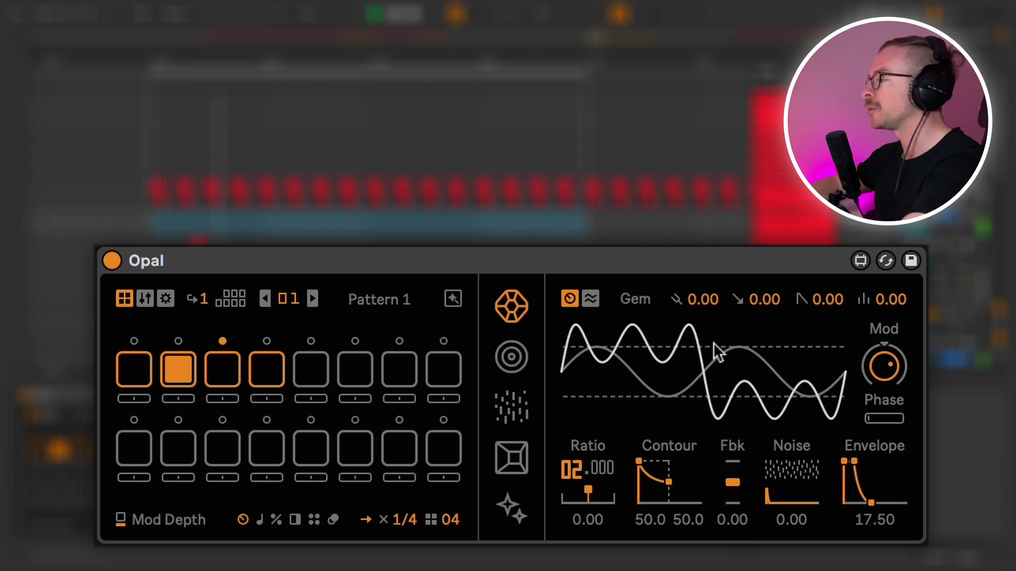
# Set the Gem's tuning to -12, ratio to 1, noise decay to 29.75 and envelope hold to 31.50, and bounce the Opal track in place
pyautogui.moveTo(792, 491)
pyautogui.mouseDown()
pyautogui.moveTo(792, 479)
pyautogui.moveTo(789, 497)
pyautogui.mouseUp()
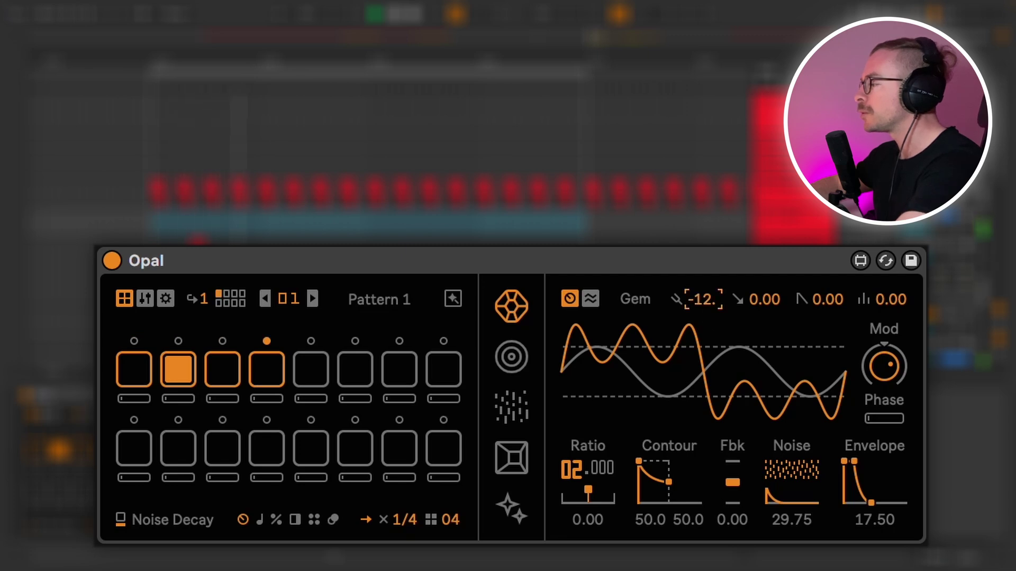
pyautogui.moveTo(579, 472); pyautogui.dragTo(579, 472)
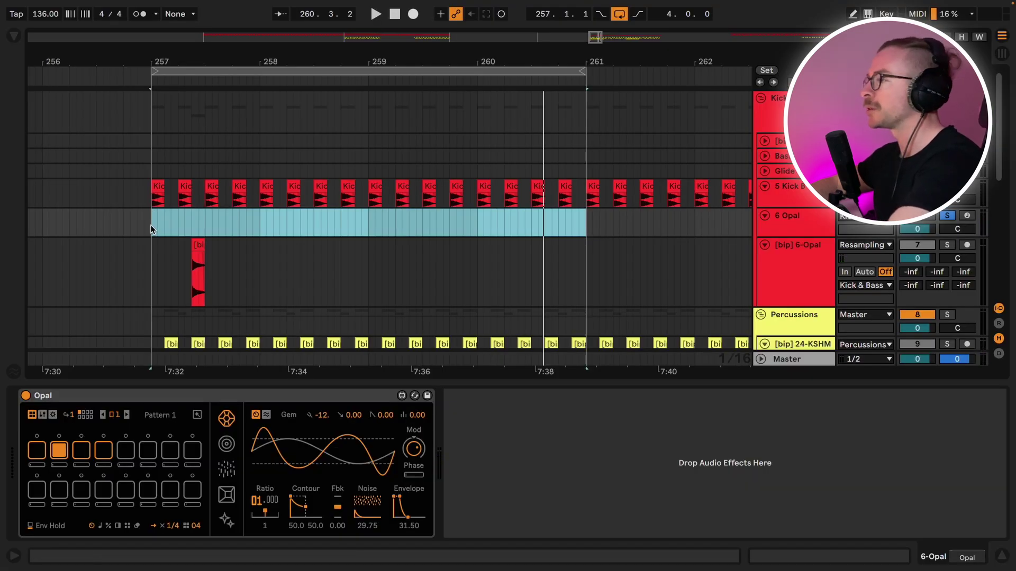
pyautogui.press('super+b')
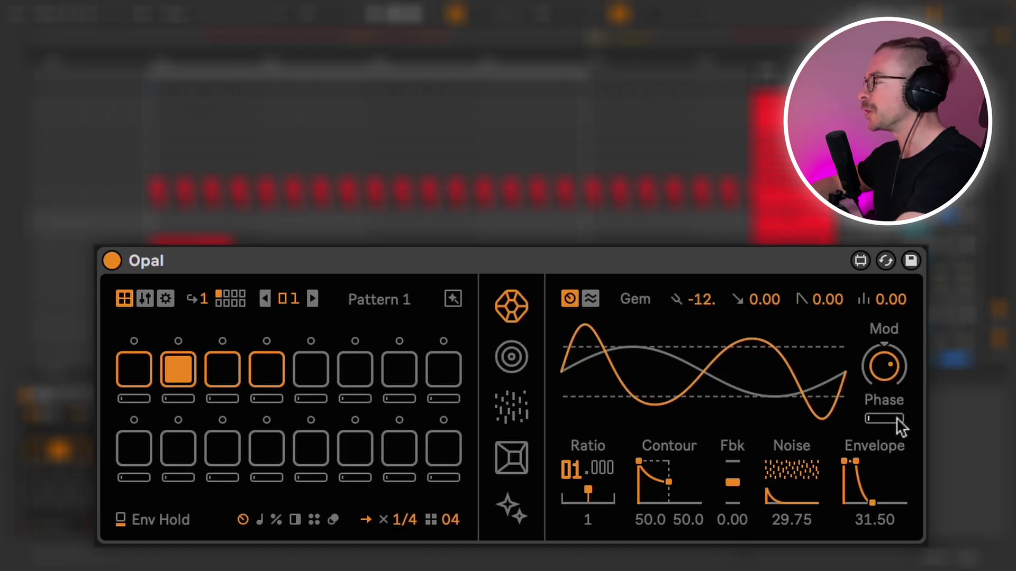
# Increase the Gem's phase and set its mod depth to -38.50, feedback to -38.5 and noise to 77.25
pyautogui.moveTo(896, 424)
pyautogui.mouseDown()
pyautogui.moveTo(891, 380)
pyautogui.moveTo(891, 433)
pyautogui.mouseUp()
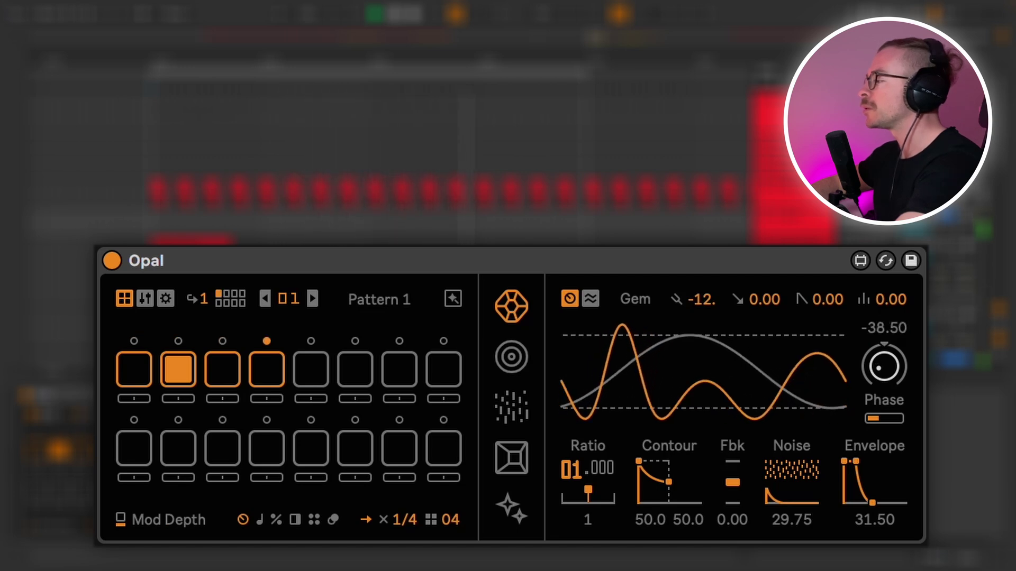
pyautogui.moveTo(792, 496); pyautogui.dragTo(741, 515)
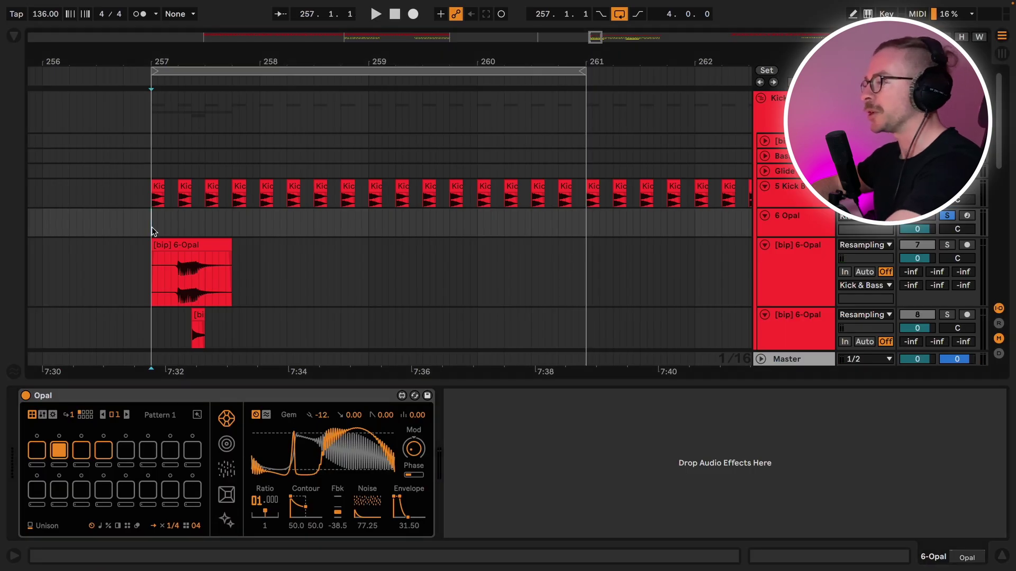
# Bounce the reshaped Opal sound in place to a new audio track and stop playback
pyautogui.press('super+b')
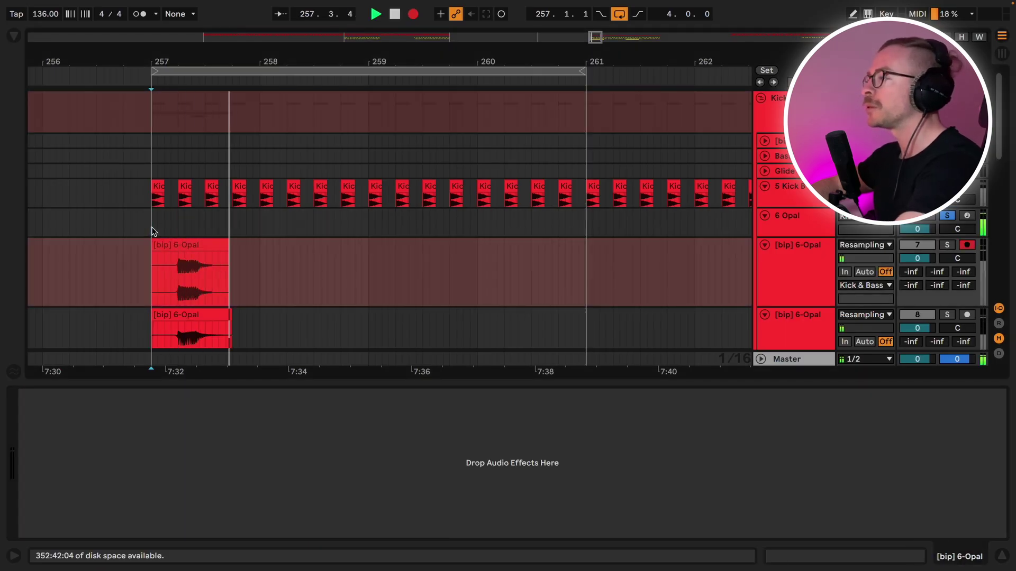
pyautogui.press('space')
# Trim the newest [bip] 6-Opal clip to run from 257.2 to 257.3
pyautogui.click(154, 246)
pyautogui.moveTo(154, 245); pyautogui.dragTo(177, 246)
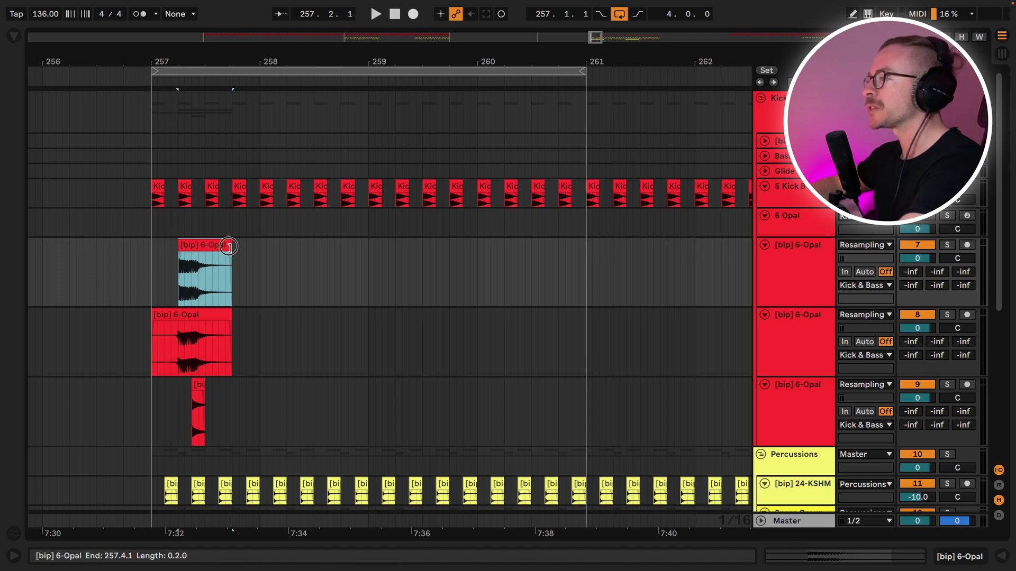
pyautogui.moveTo(230, 246); pyautogui.dragTo(218, 247)
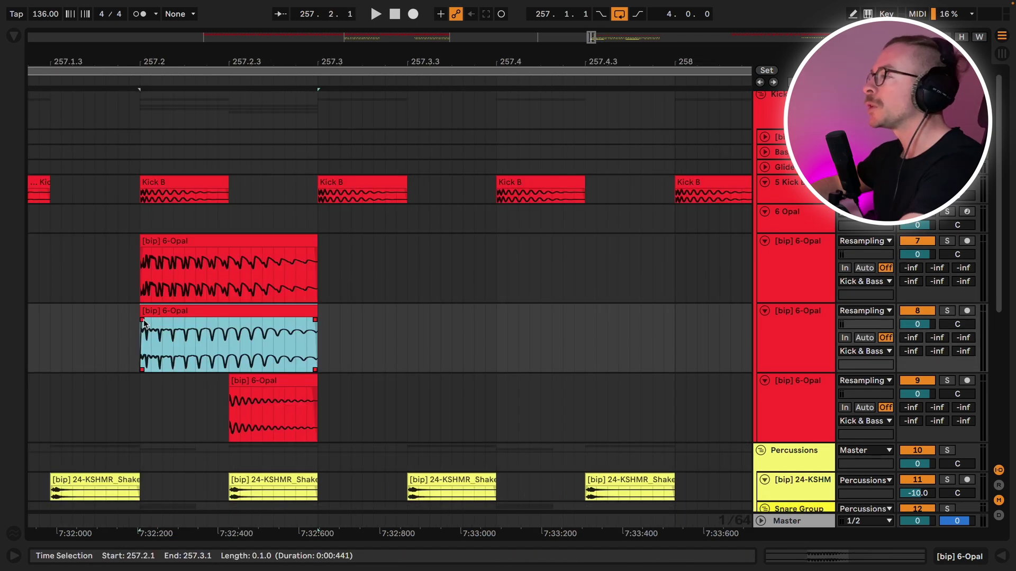
# Add a fade-in over more than half of the [bip] 6-Opal clip on track 8
pyautogui.moveTo(143, 320); pyautogui.dragTo(237, 322)
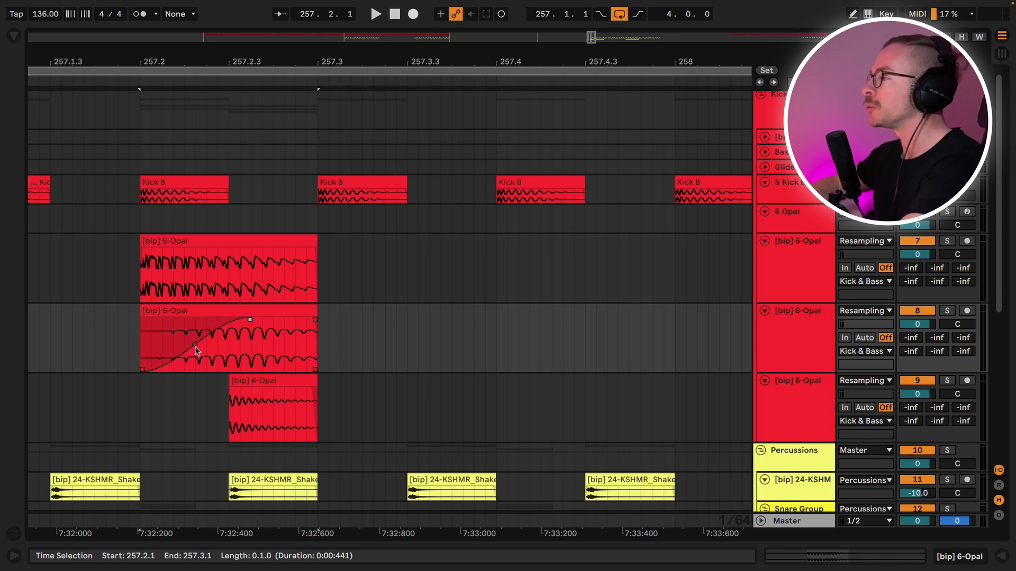
# Fine-tune the fade-in curve of the [bip] 6-Opal clip on track 8 and shift the last track 7 copy slightly later
pyautogui.moveTo(196, 350); pyautogui.dragTo(198, 350)
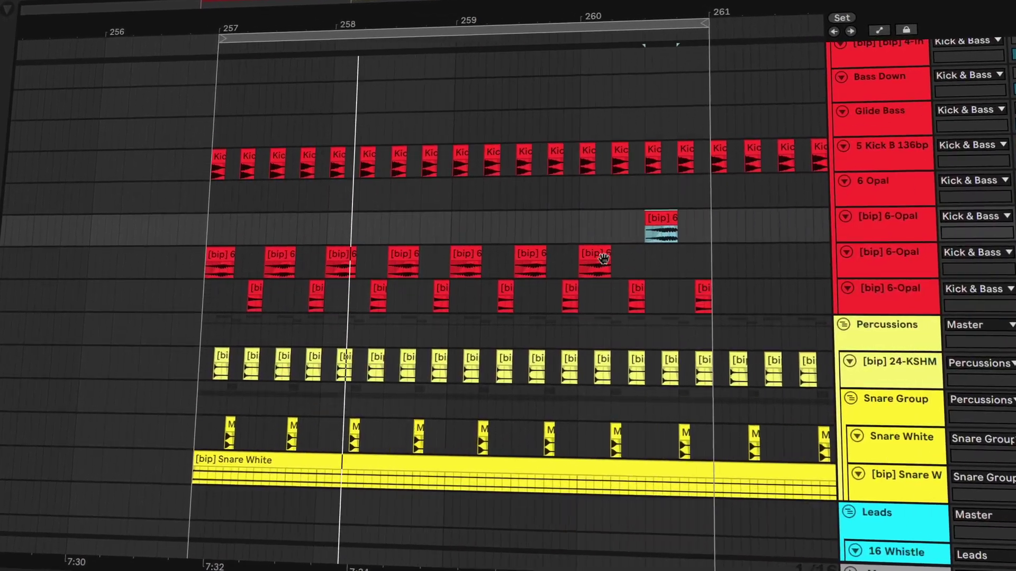
pyautogui.moveTo(649, 231); pyautogui.dragTo(708, 248)
pyautogui.click(703, 204)
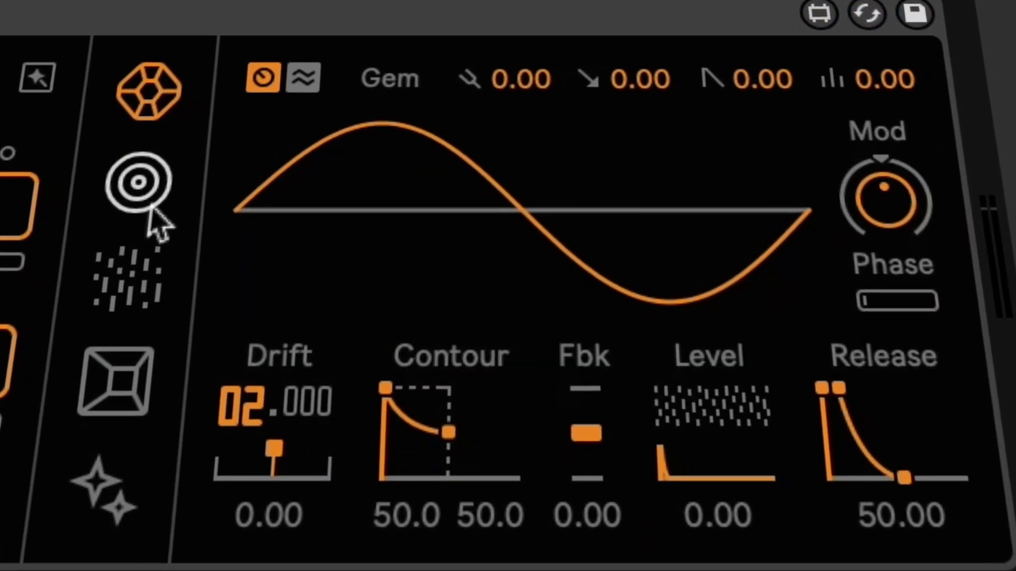
# Look through Opal's other voices, from the second voice to the empty sampler and the effects section
pyautogui.click(148, 206)
pyautogui.click(135, 288)
pyautogui.click(119, 394)
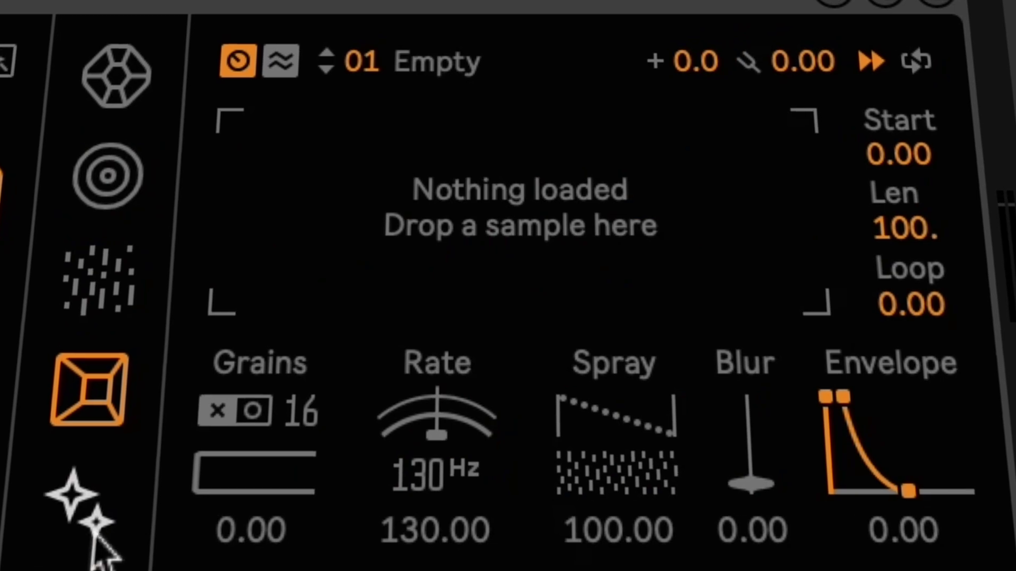
pyautogui.click(103, 519)
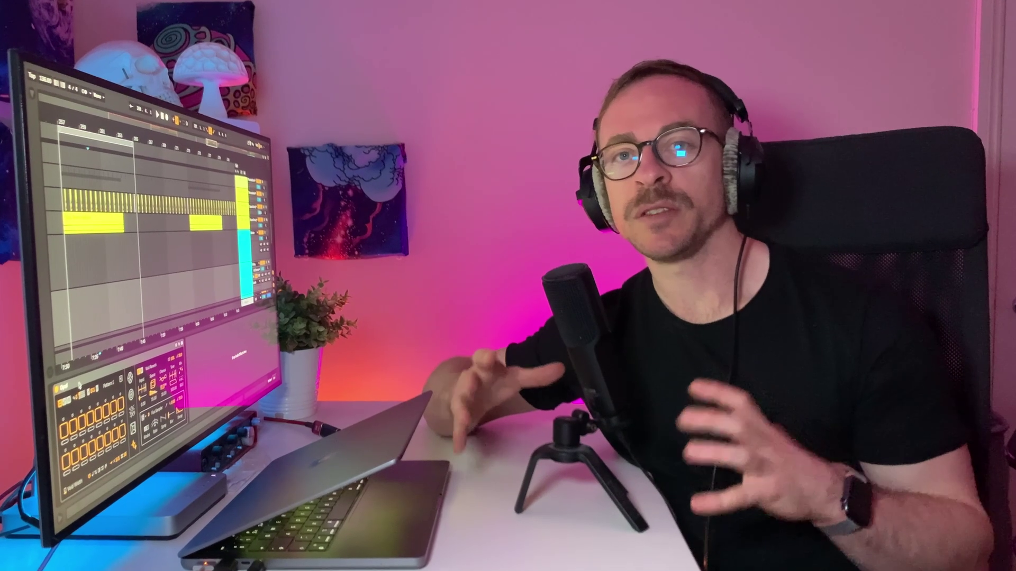
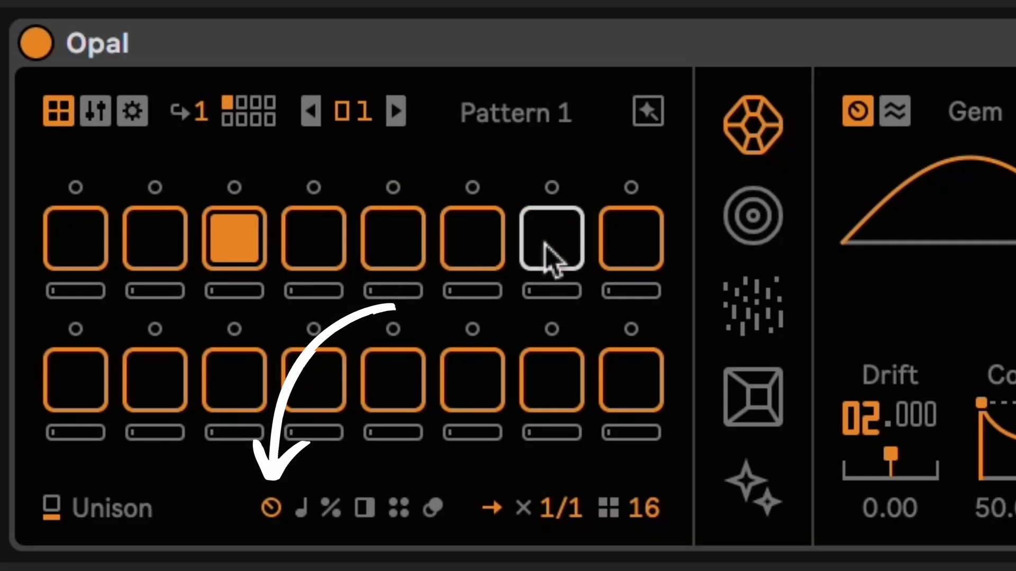
# Activate steps 6, 10 and 13 in Pattern 1 of the Gem voice's sequencer
pyautogui.click(494, 256)
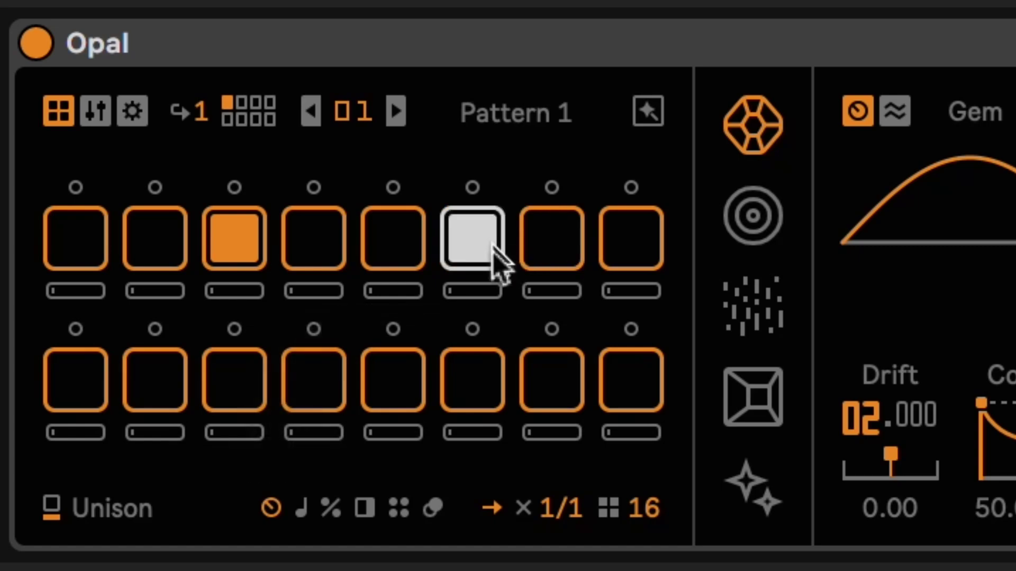
pyautogui.click(180, 397)
pyautogui.click(392, 398)
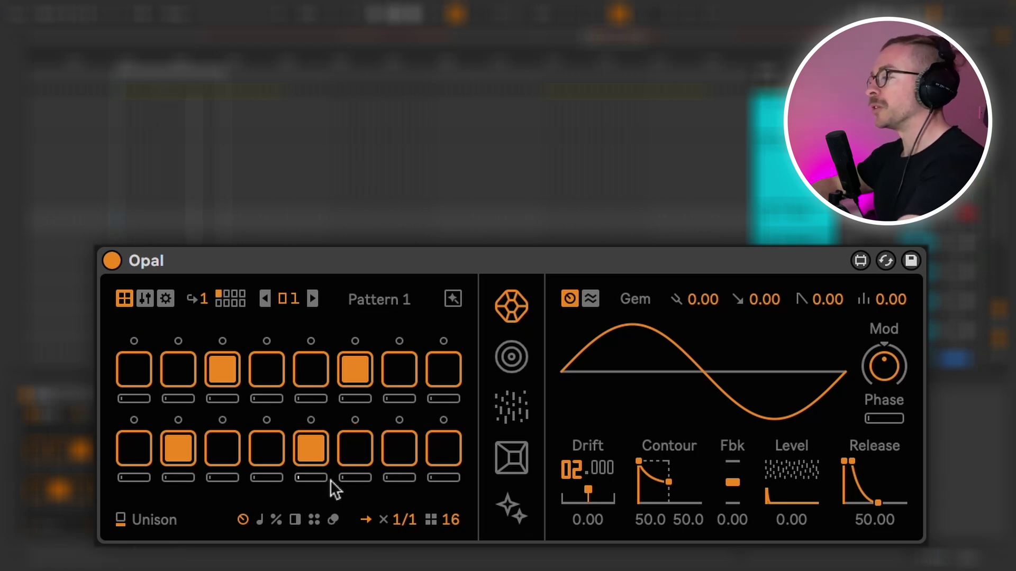
# Add Mod Depth modulation to step 6 of the Gem pattern
pyautogui.moveTo(883, 369)
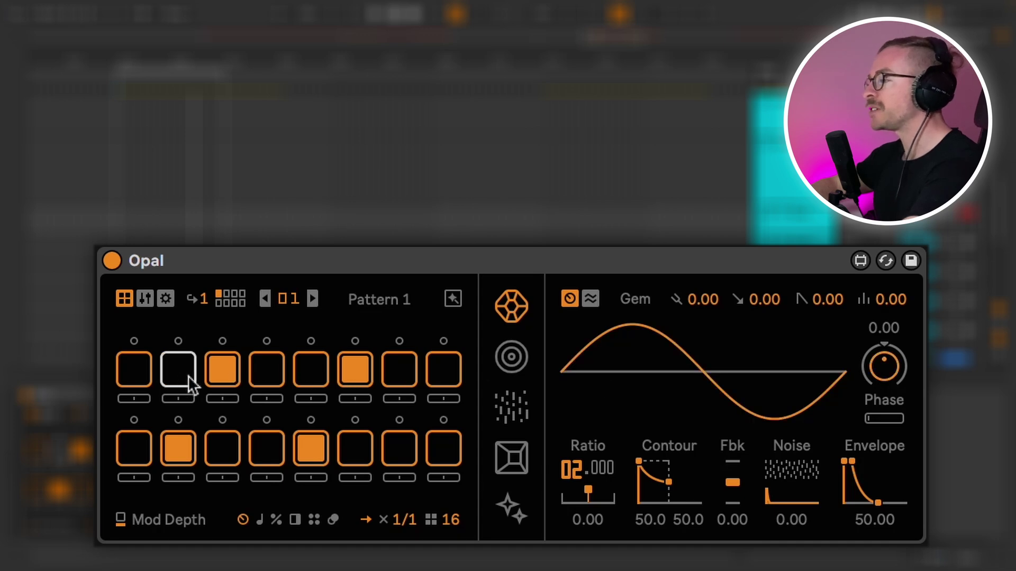
pyautogui.click(349, 372)
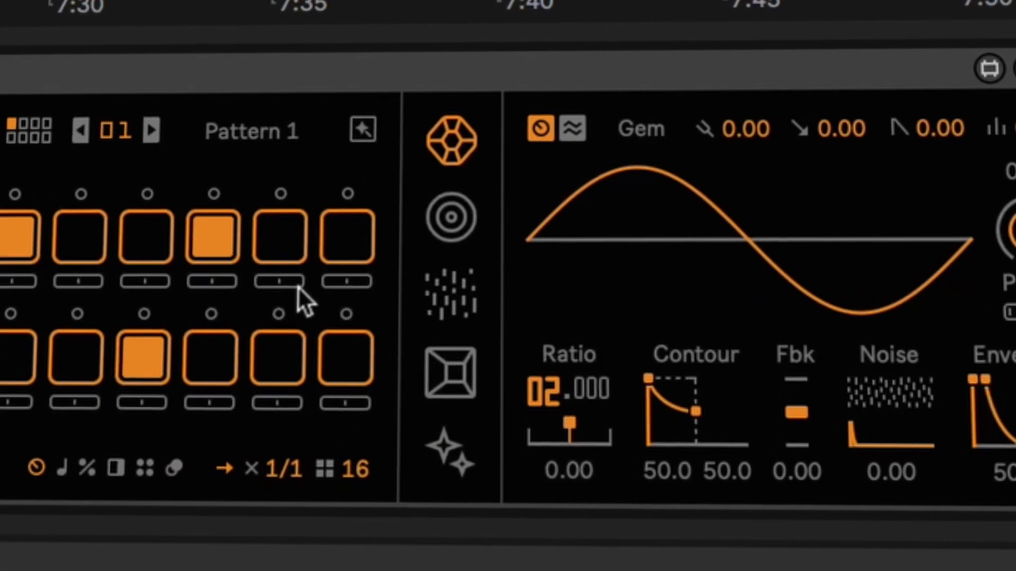
pyautogui.moveTo(201, 282); pyautogui.dragTo(202, 281)
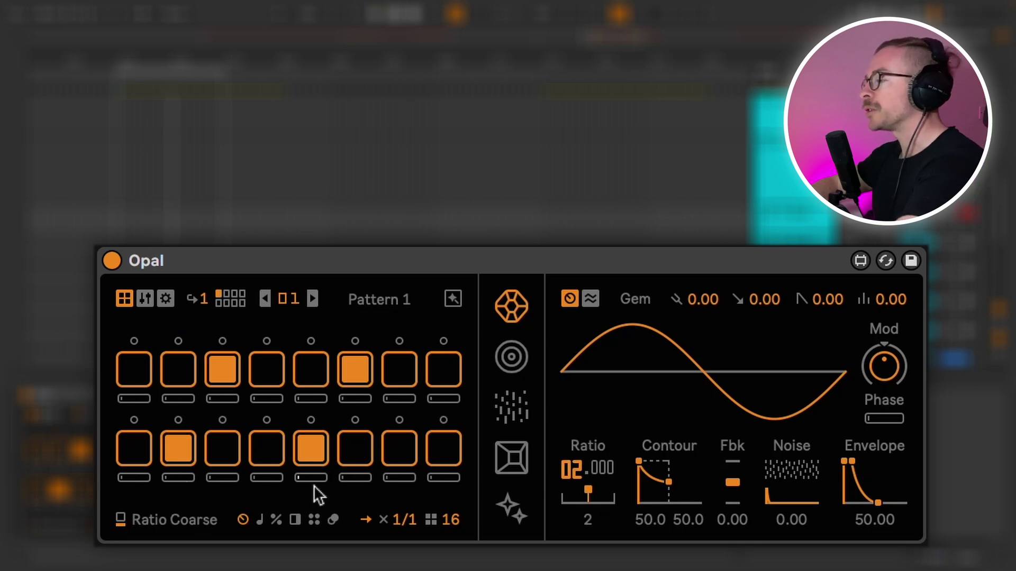
# Raise step 13's Ratio Coarse modulation, audition the pattern, and adjust the same step's Mod Depth slightly
pyautogui.moveTo(310, 479); pyautogui.dragTo(309, 478)
pyautogui.press('space')
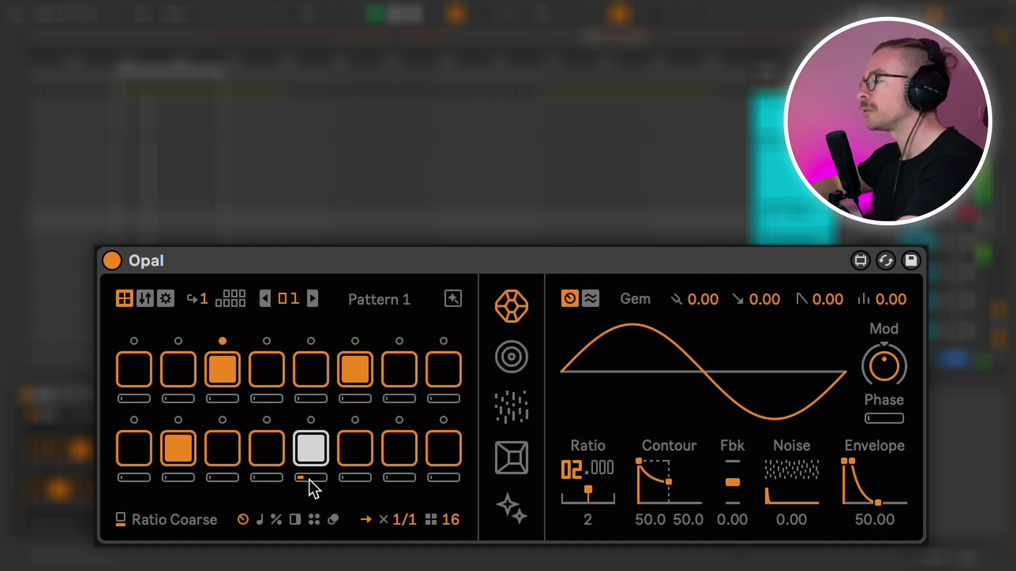
pyautogui.press('space')
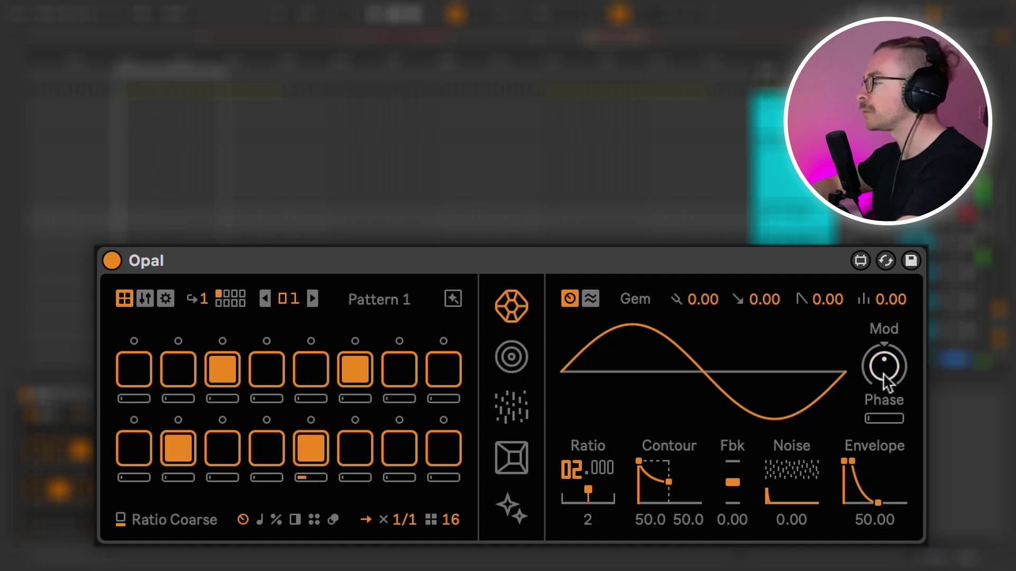
pyautogui.click(885, 375)
pyautogui.moveTo(312, 479); pyautogui.dragTo(311, 479)
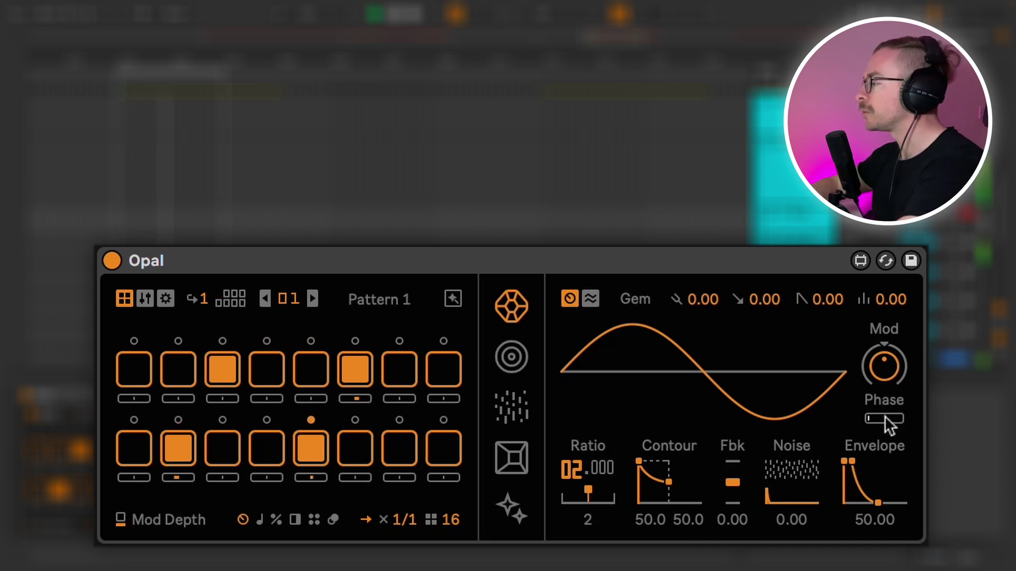
# Shorten the Gem's envelope release to 9.75 and add Env Release modulation to steps 10, 3, 6 and 13
pyautogui.moveTo(874, 496); pyautogui.dragTo(879, 506)
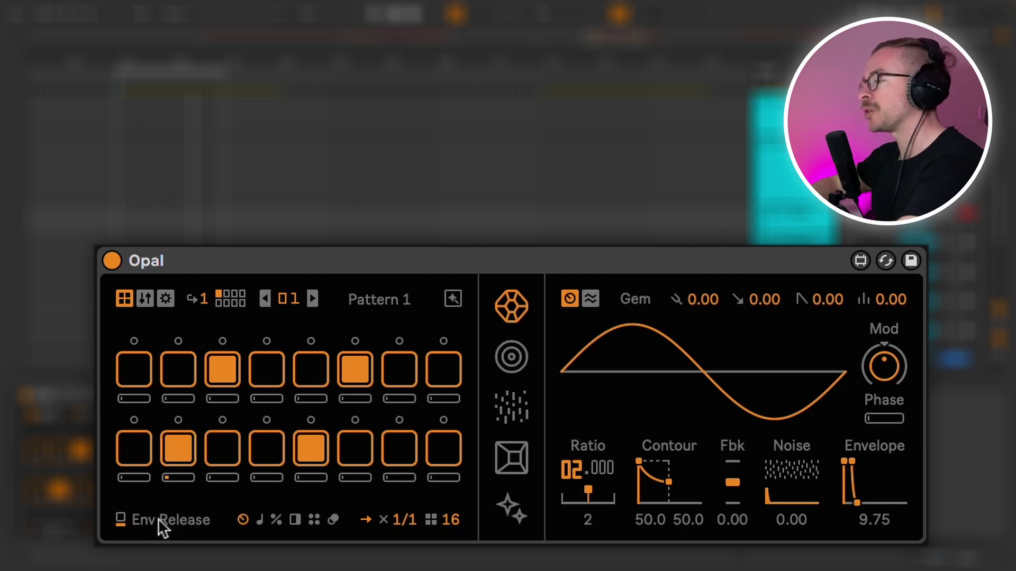
pyautogui.click(179, 478)
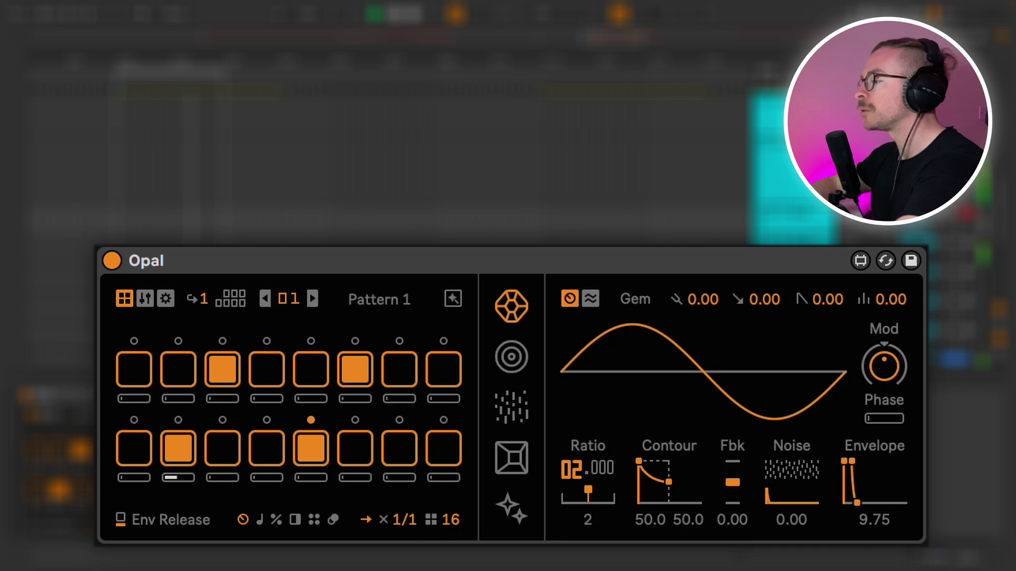
pyautogui.click(232, 400)
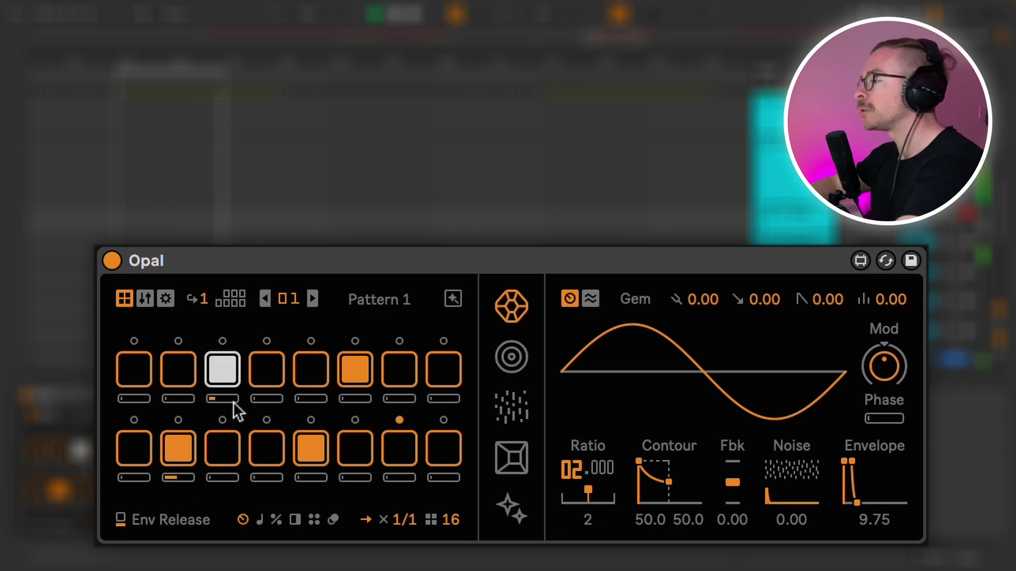
pyautogui.click(355, 399)
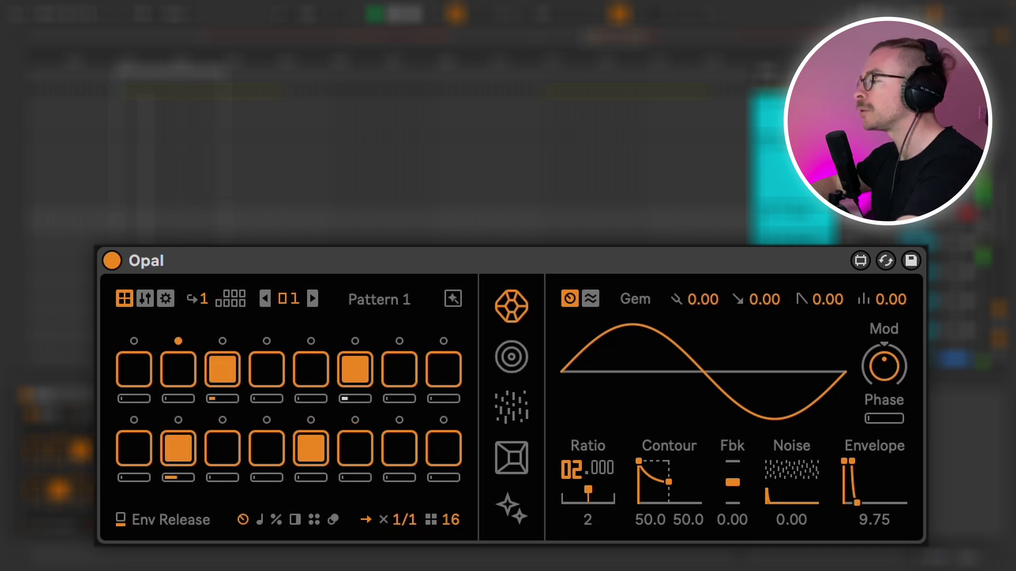
pyautogui.click(310, 479)
# Raise the Sweep Depth and Sweep Time modulation on step 3 of the Gem pattern
pyautogui.click(763, 303)
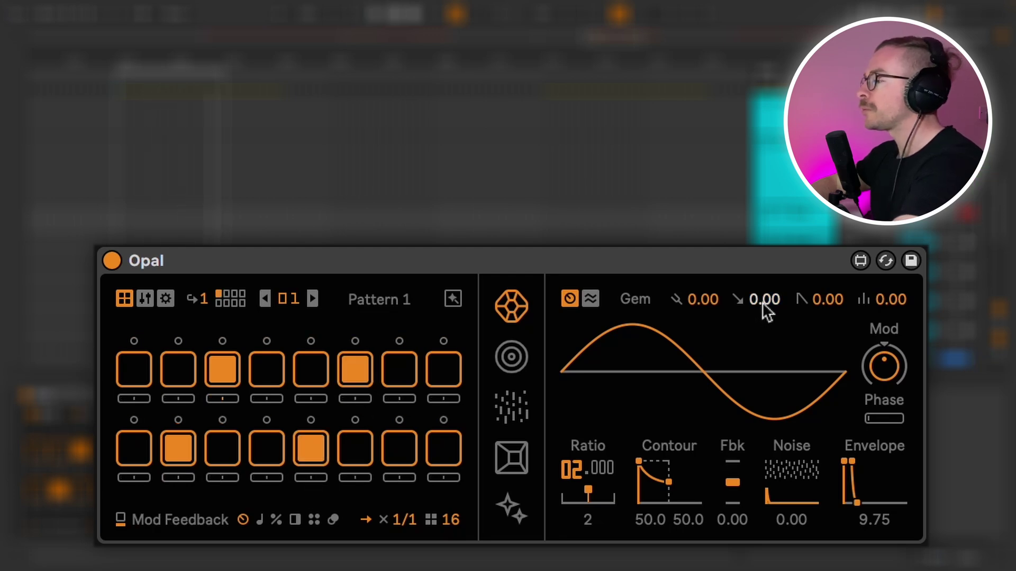
pyautogui.click(763, 302)
pyautogui.click(222, 399)
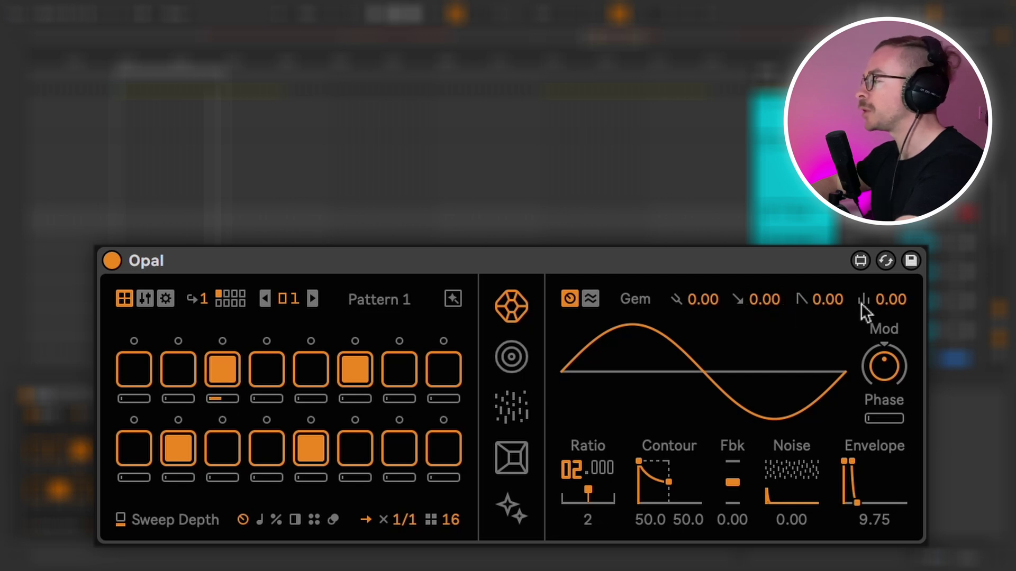
pyautogui.click(835, 299)
pyautogui.click(214, 398)
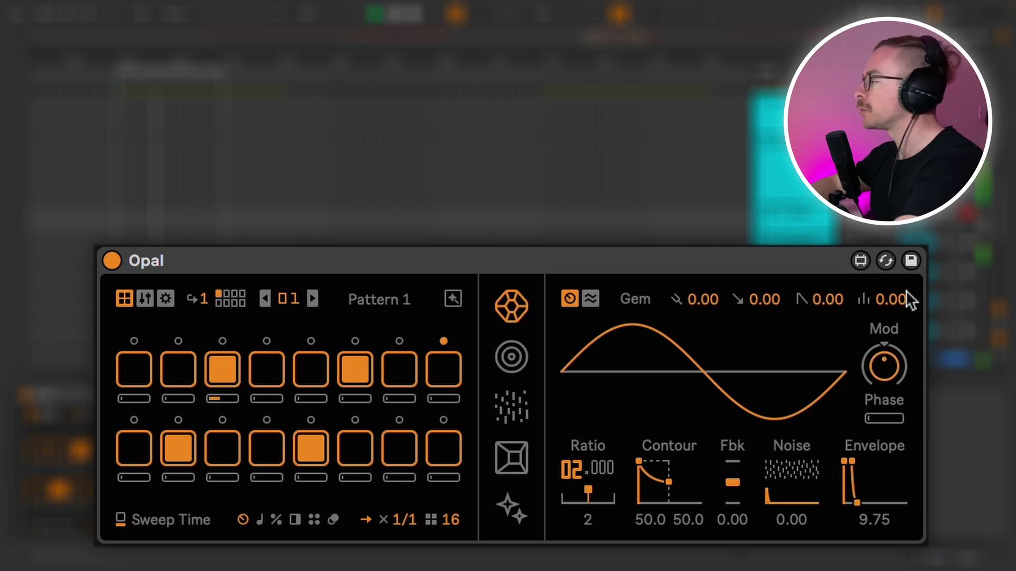
# Add Unison modulation to step 3 of the Gem pattern and give the same step a small Mod Depth amount
pyautogui.click(894, 299)
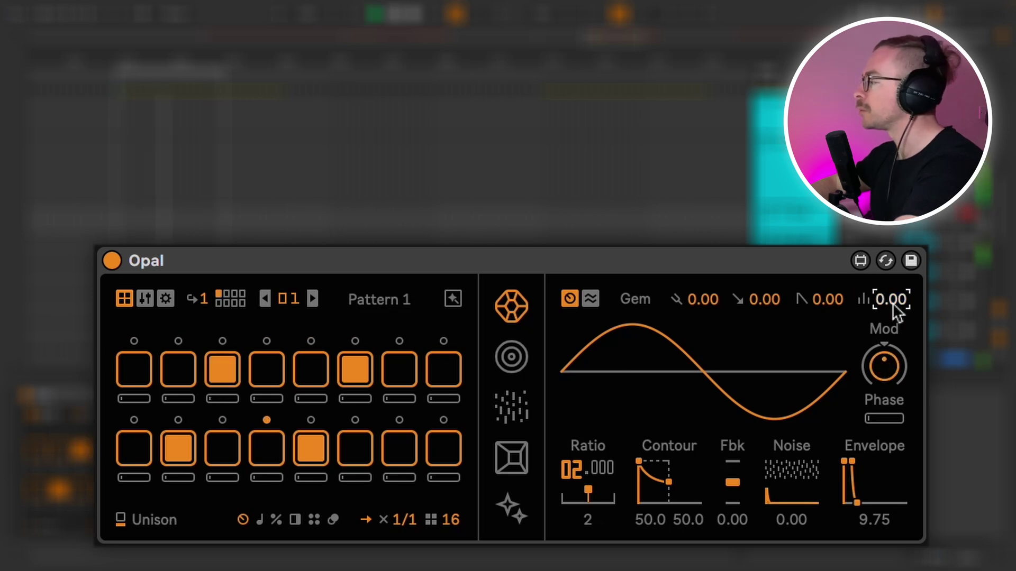
pyautogui.click(215, 400)
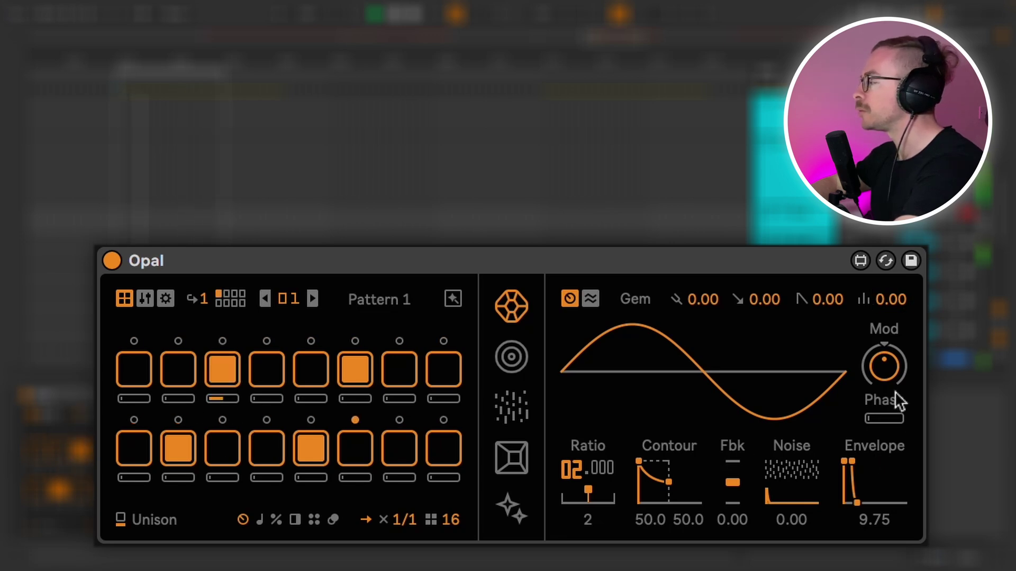
pyautogui.click(886, 371)
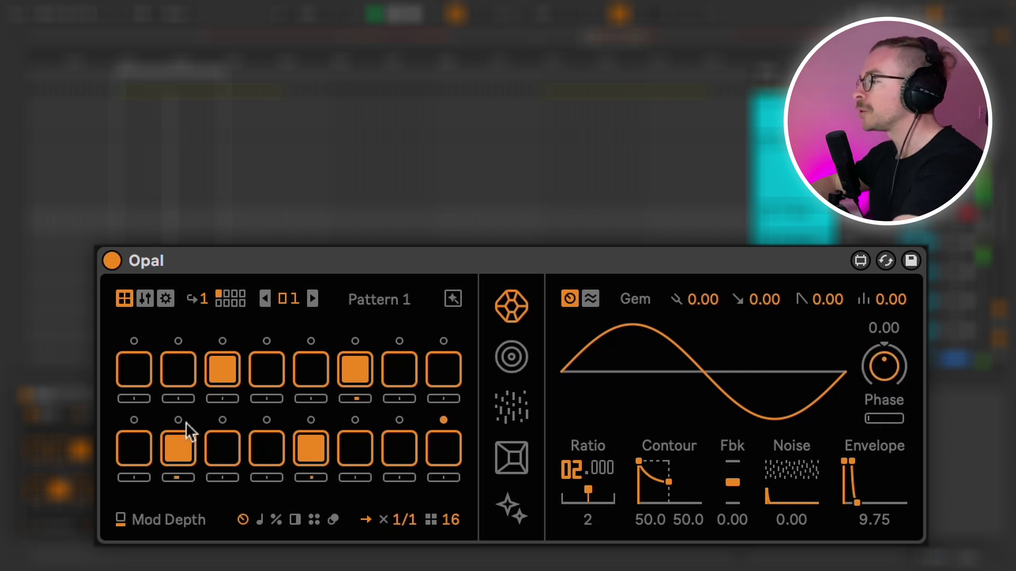
pyautogui.click(223, 399)
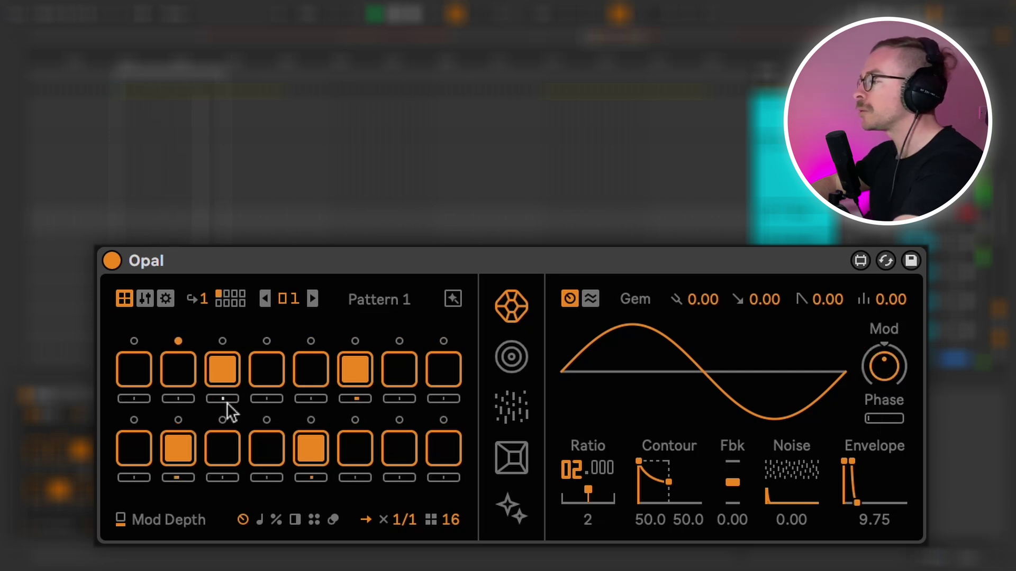
# Add Noise Level modulation to step 13, set the Gem's noise decay to 43.75, and raise the step's noise further
pyautogui.click(806, 473)
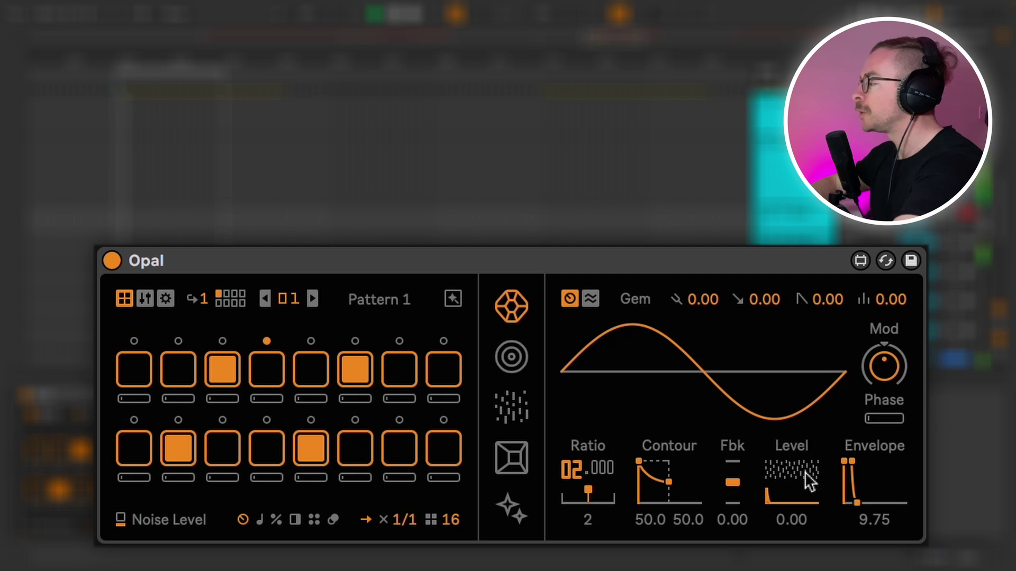
pyautogui.click(319, 478)
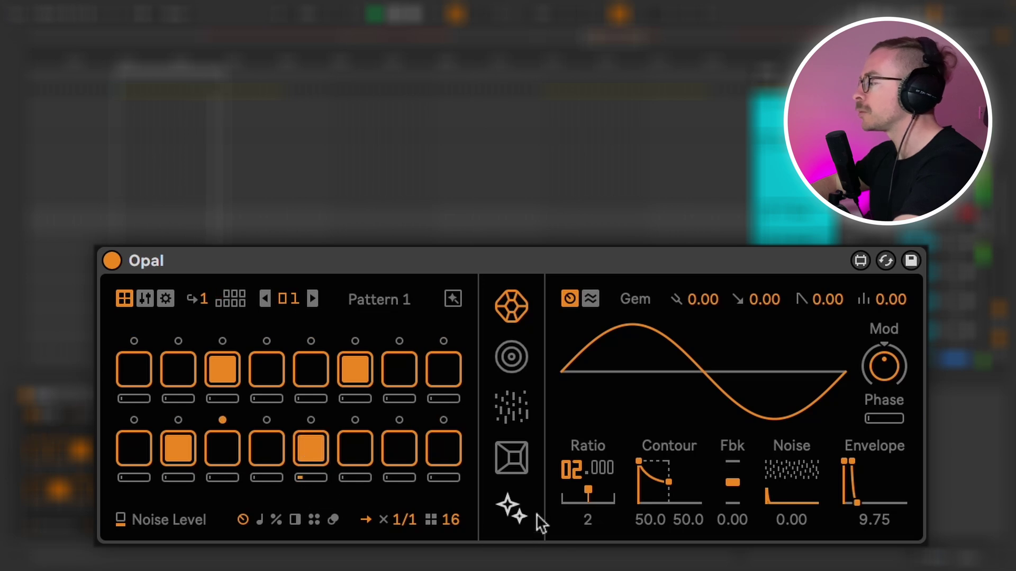
pyautogui.moveTo(789, 493); pyautogui.dragTo(789, 441)
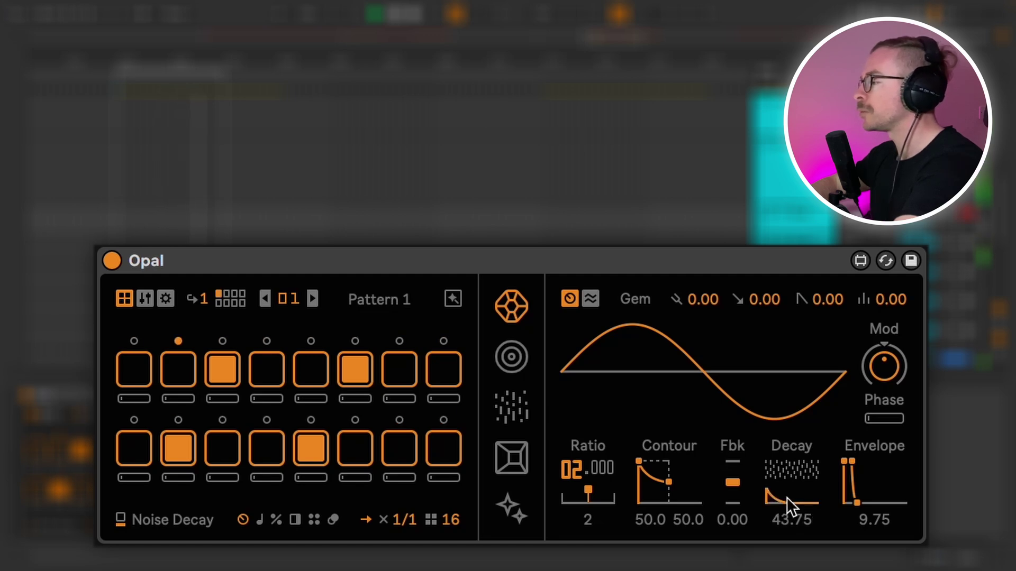
pyautogui.click(790, 468)
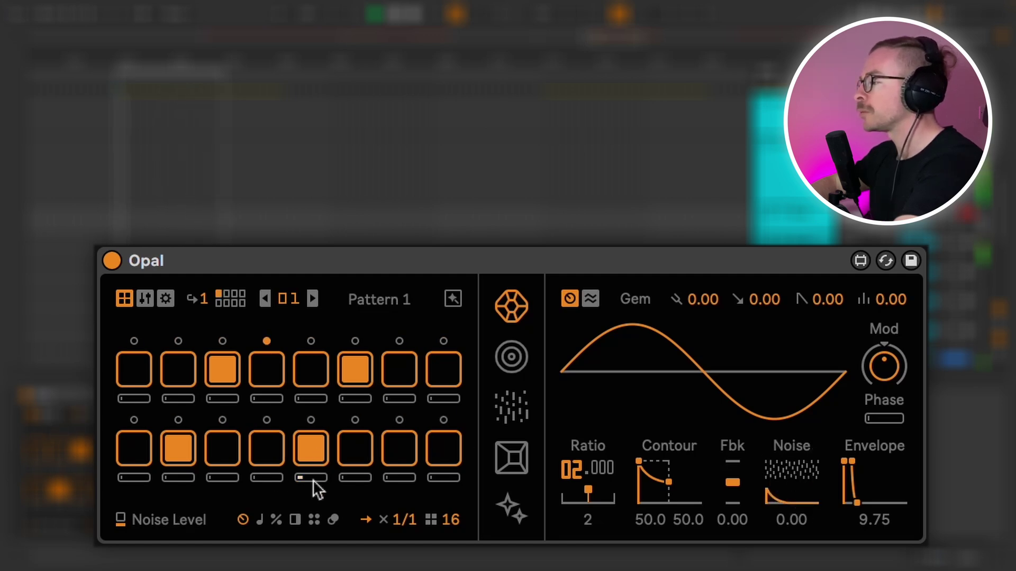
pyautogui.moveTo(312, 479); pyautogui.dragTo(313, 480)
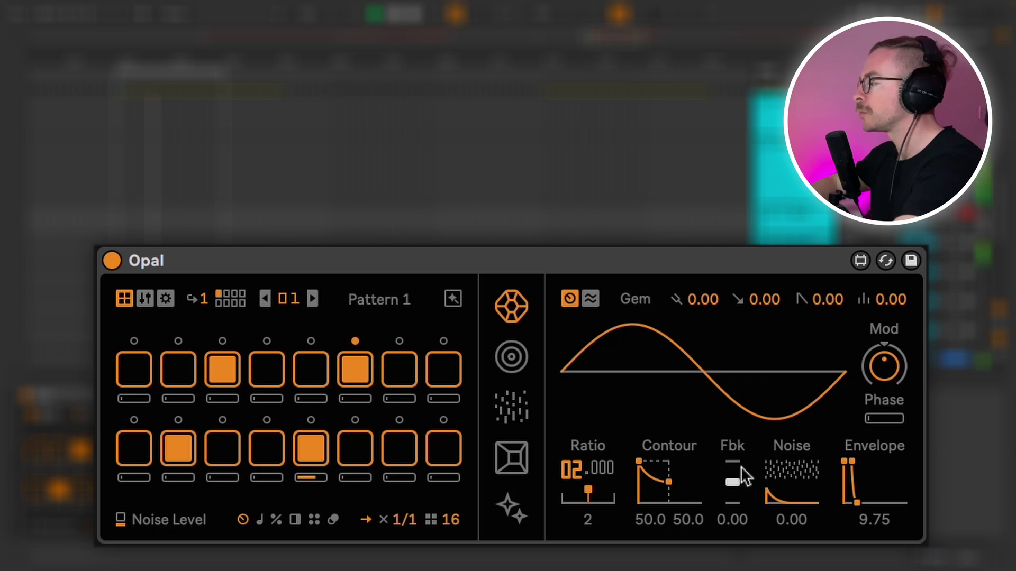
# Add positive Mod Feedback modulation to step 6 of the Gem pattern
pyautogui.click(732, 484)
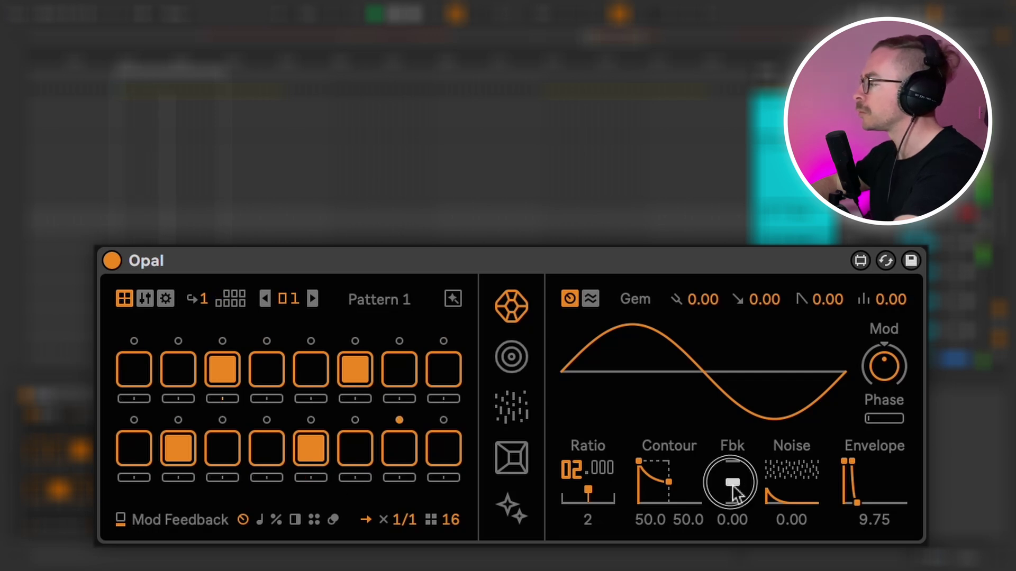
pyautogui.click(355, 398)
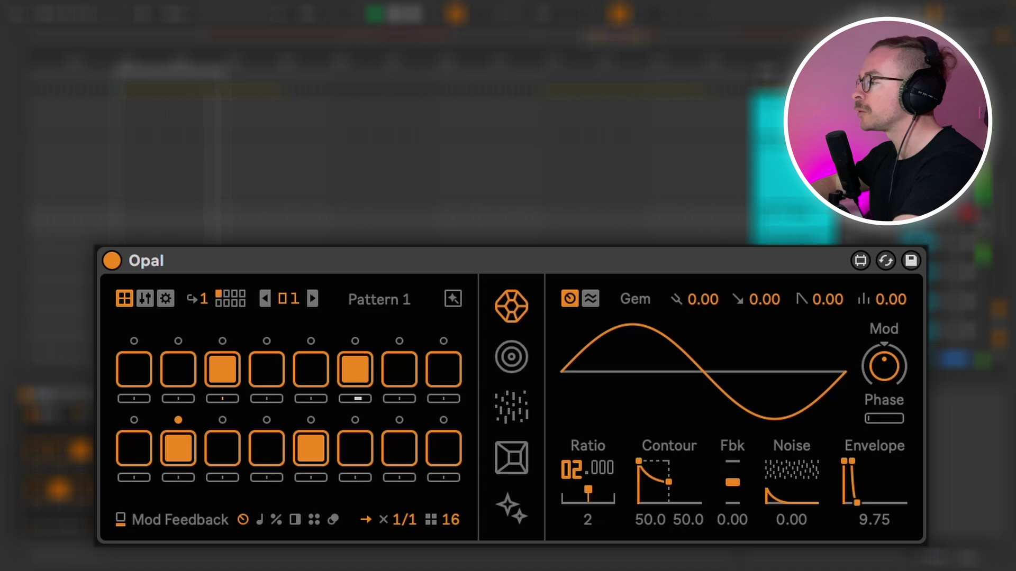
pyautogui.moveTo(356, 398); pyautogui.dragTo(364, 402)
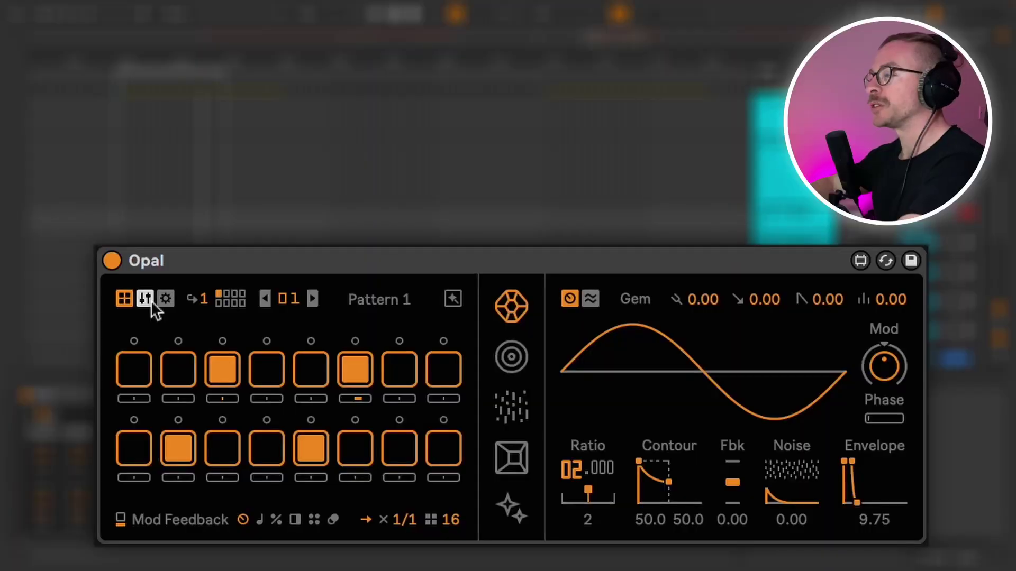
# Show Opal's voice mixer alongside the Void Reverb settings and set the reverb's Space value to 47.00
pyautogui.click(150, 300)
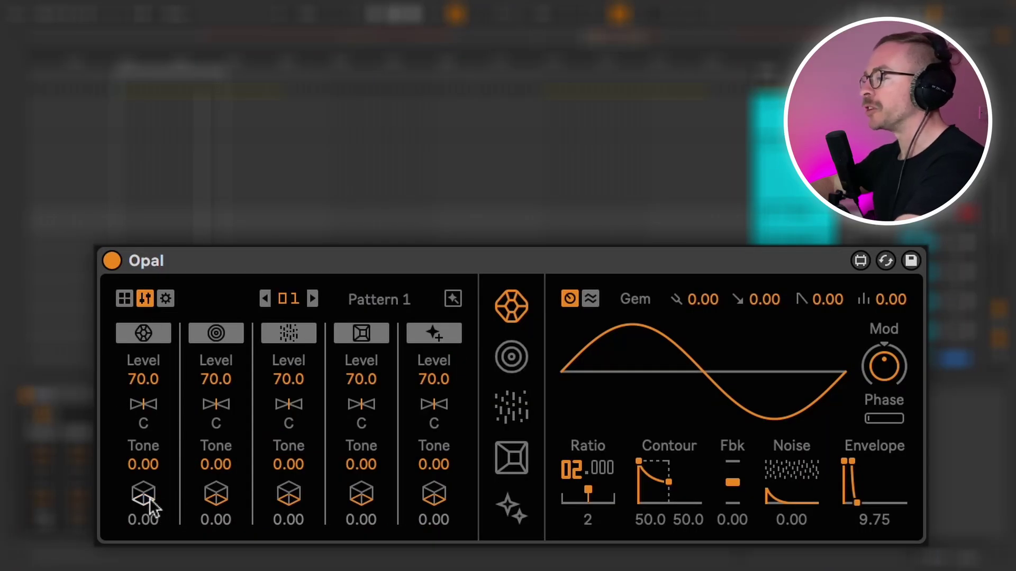
pyautogui.click(512, 521)
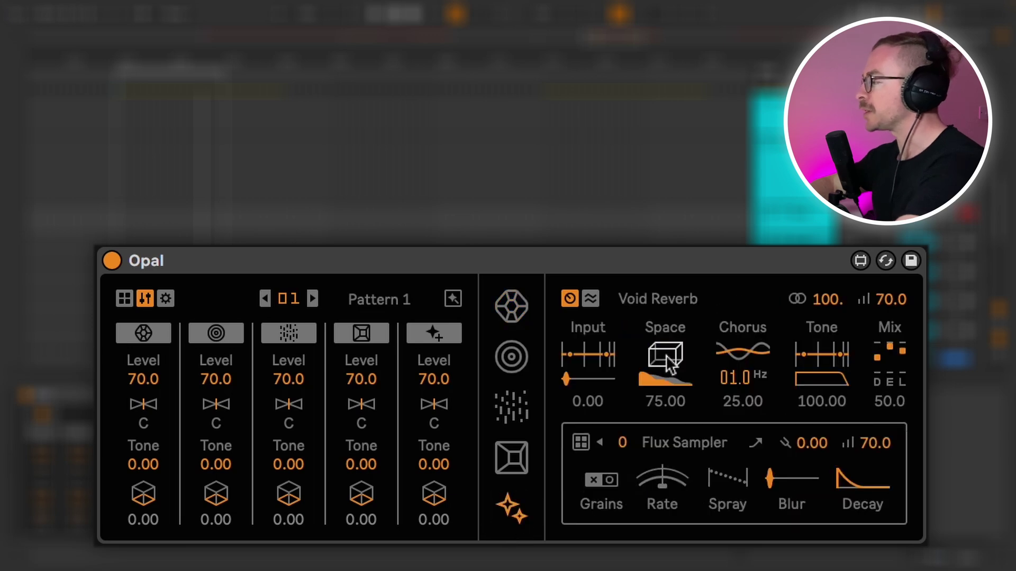
pyautogui.moveTo(668, 360); pyautogui.dragTo(664, 392)
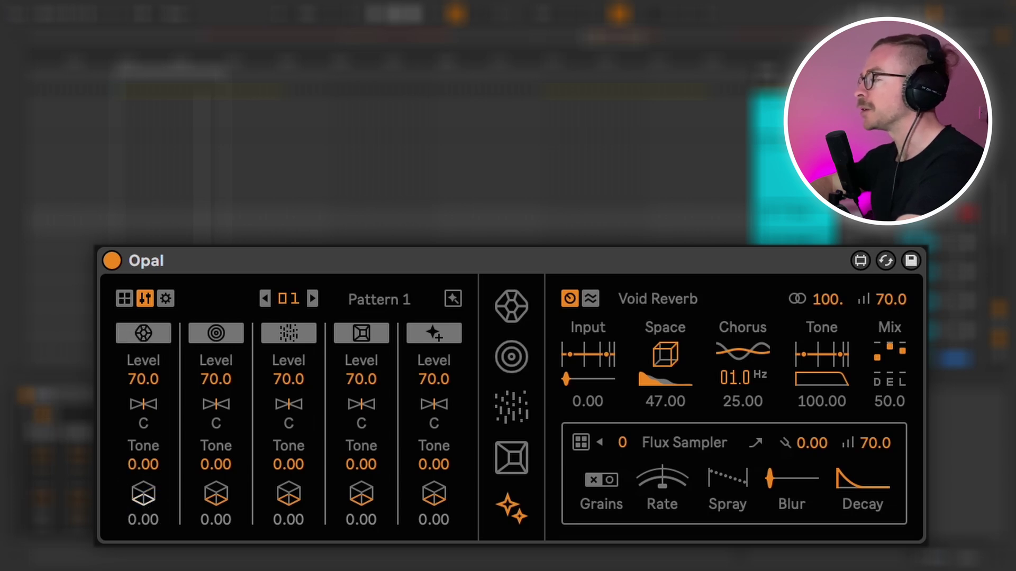
# Add a small amount of Mix Reverb modulation to steps 3 and 13 of the Gem pattern
pyautogui.click(521, 311)
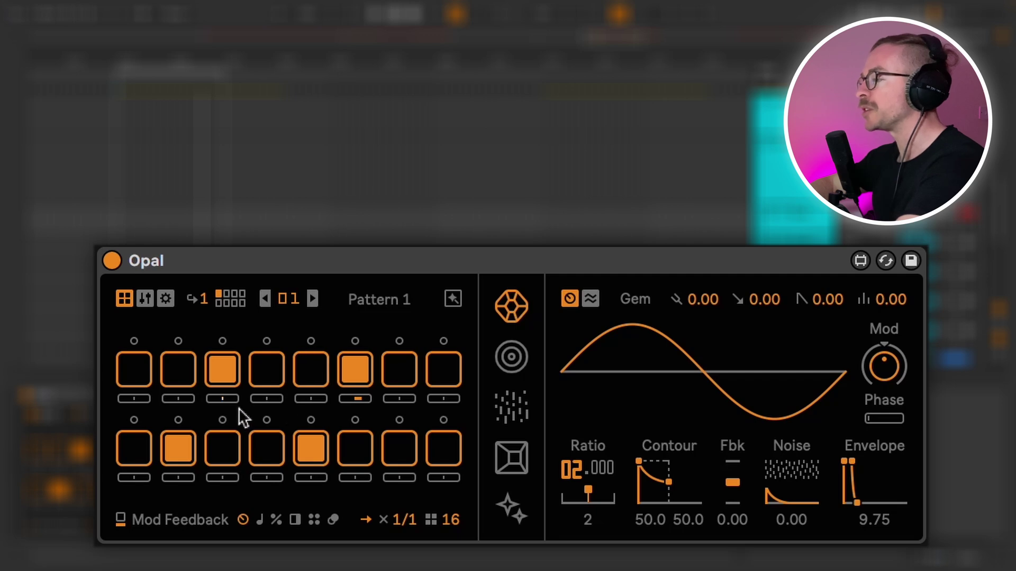
pyautogui.click(145, 299)
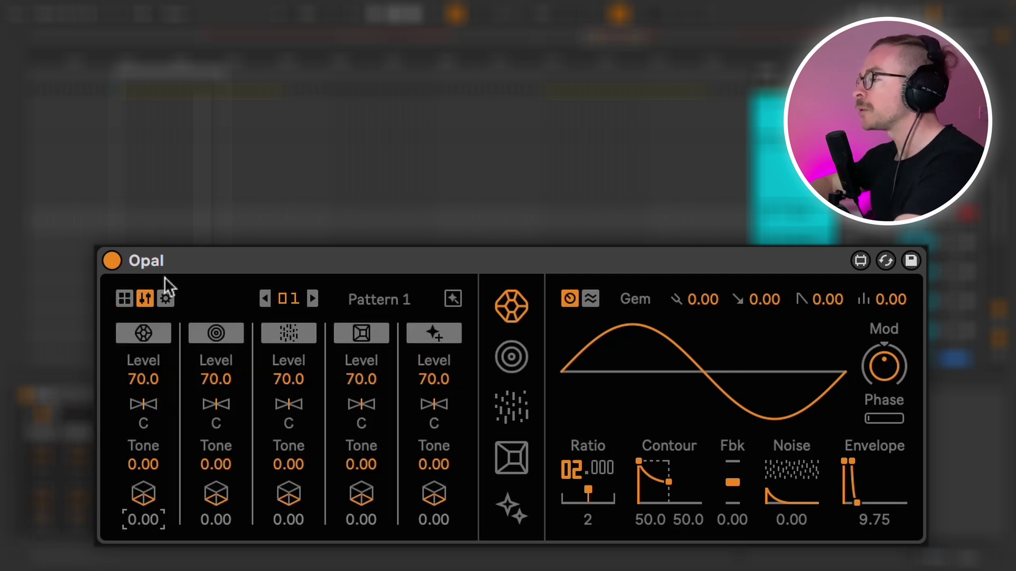
pyautogui.click(124, 299)
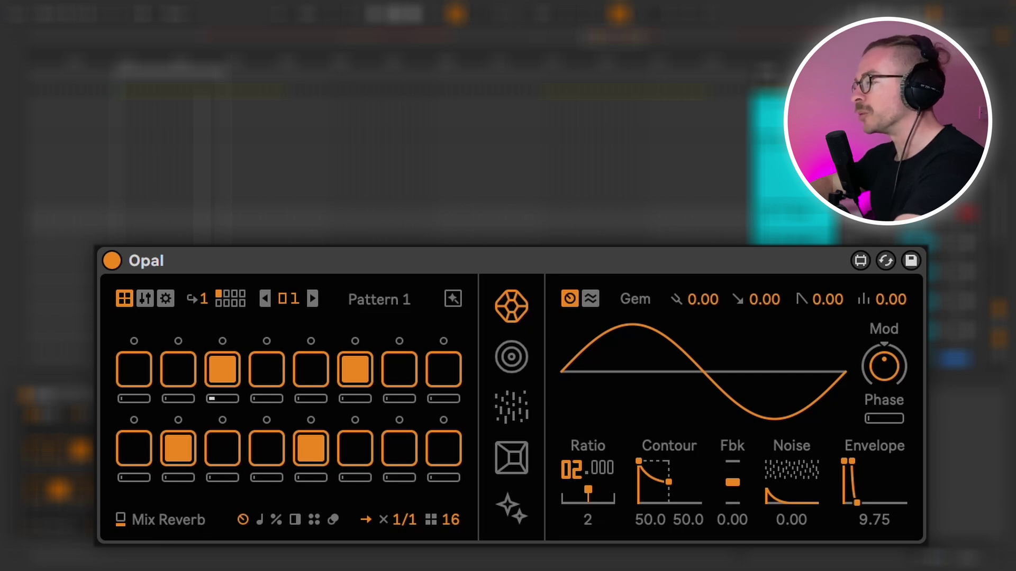
pyautogui.click(223, 401)
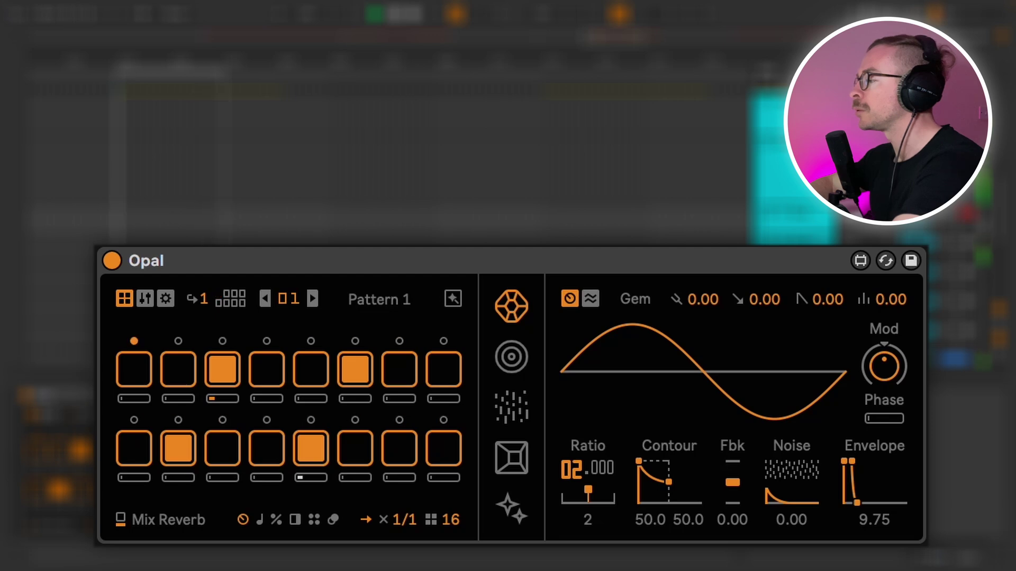
pyautogui.moveTo(322, 481); pyautogui.dragTo(321, 487)
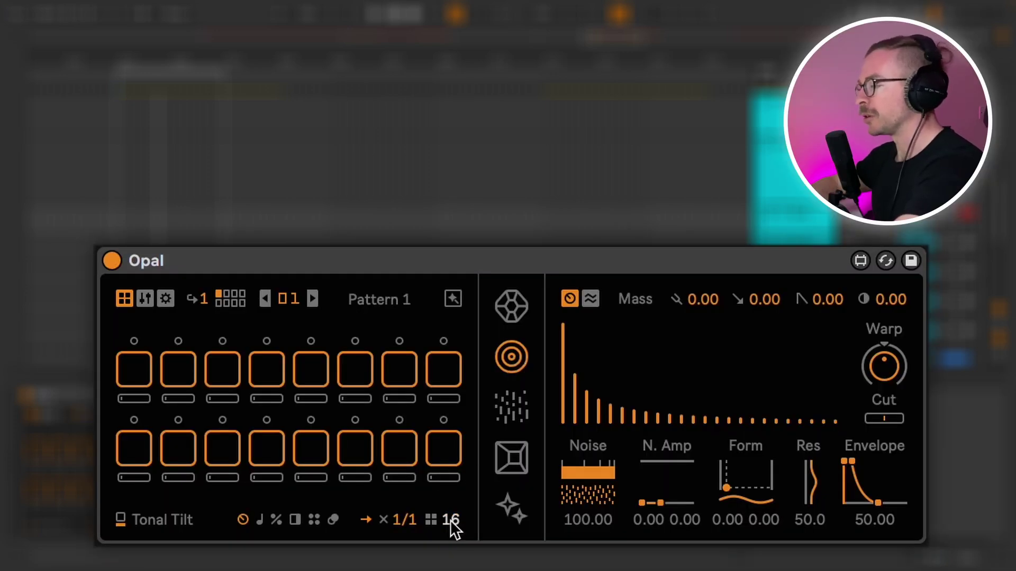
# Set the Mass pattern to 4 steps at 1/8 speed with step 2 active, and mute the Gem voice
pyautogui.moveTo(451, 522); pyautogui.dragTo(404, 539)
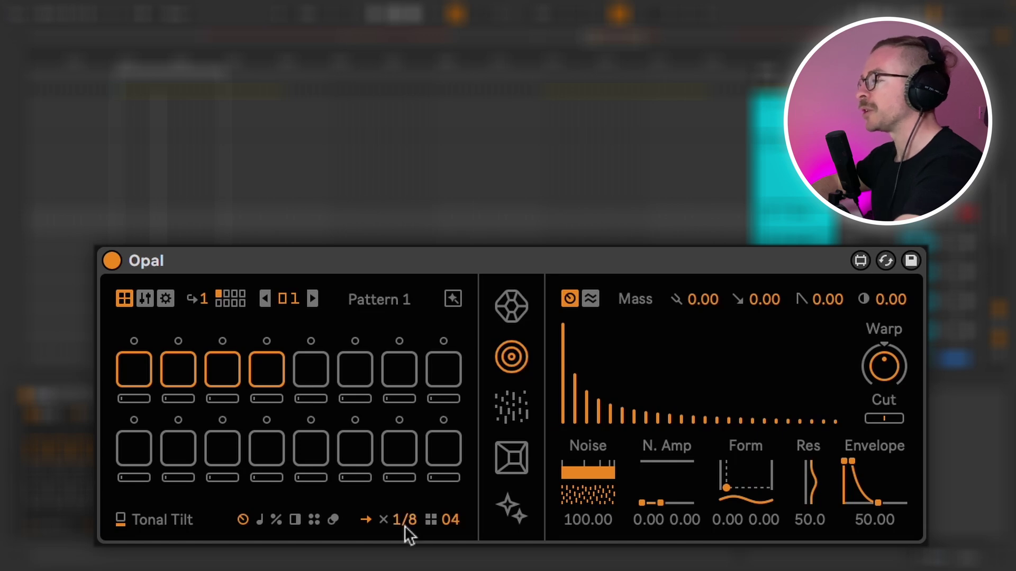
pyautogui.click(178, 368)
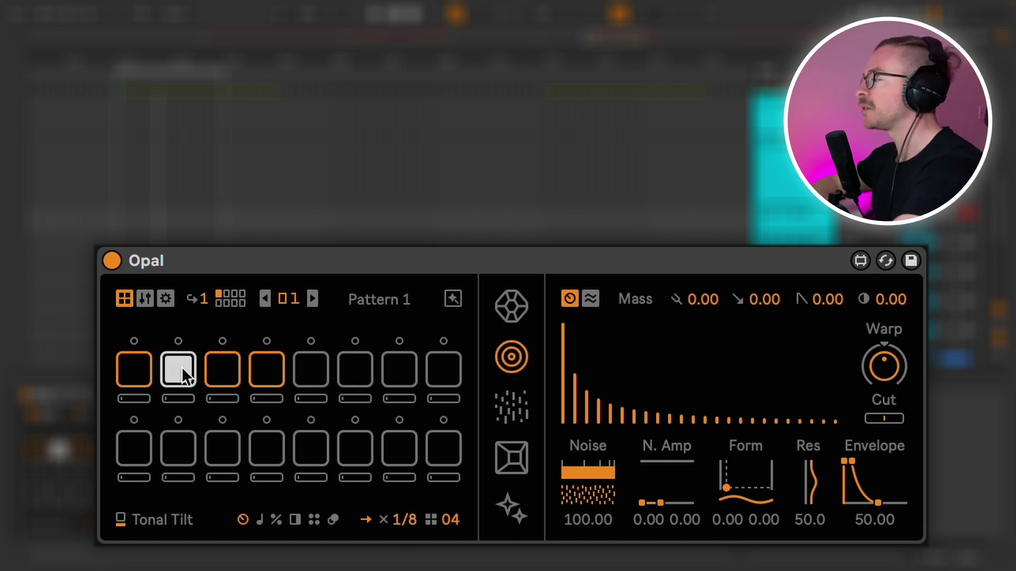
pyautogui.click(149, 303)
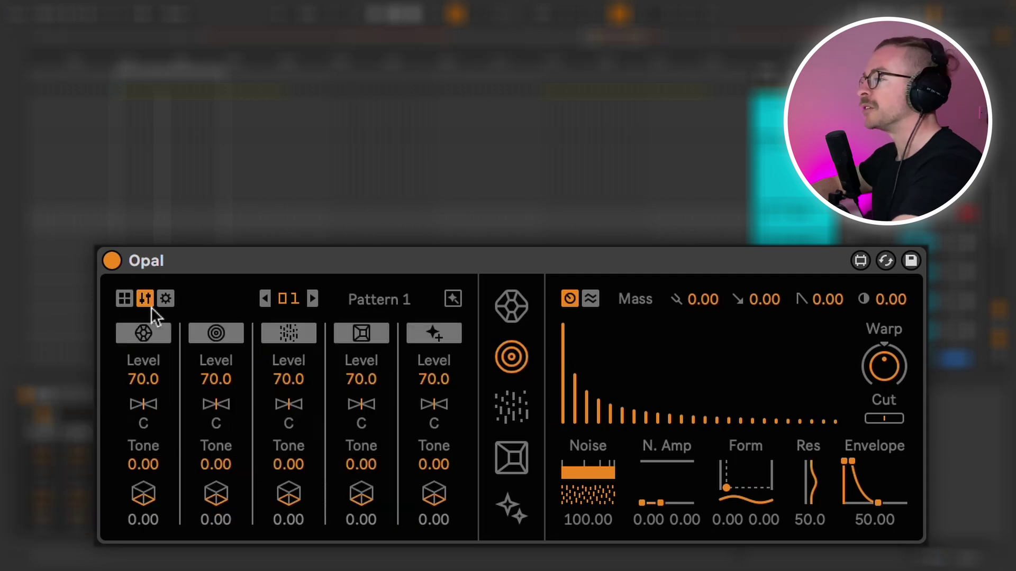
pyautogui.click(148, 334)
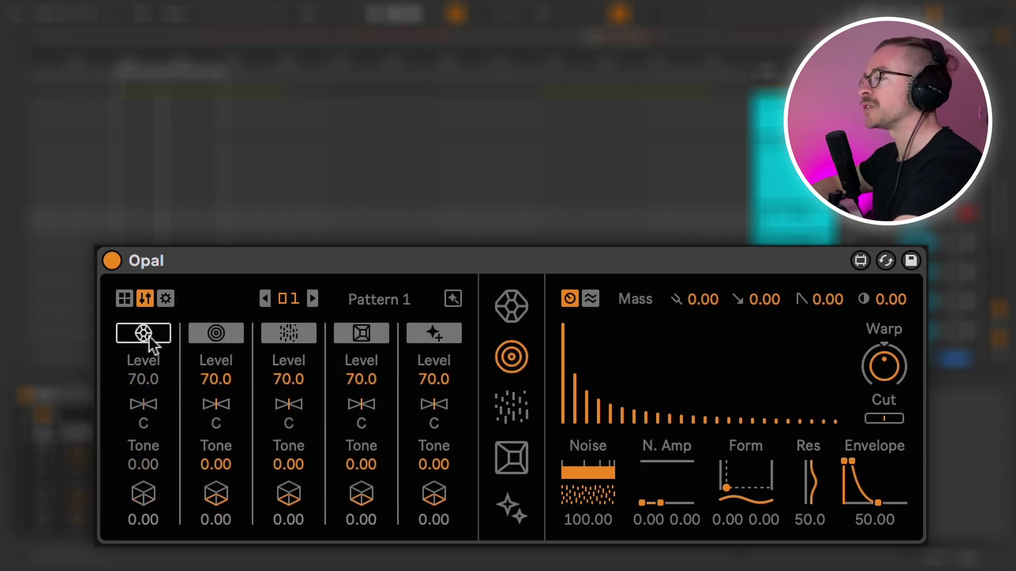
pyautogui.click(125, 298)
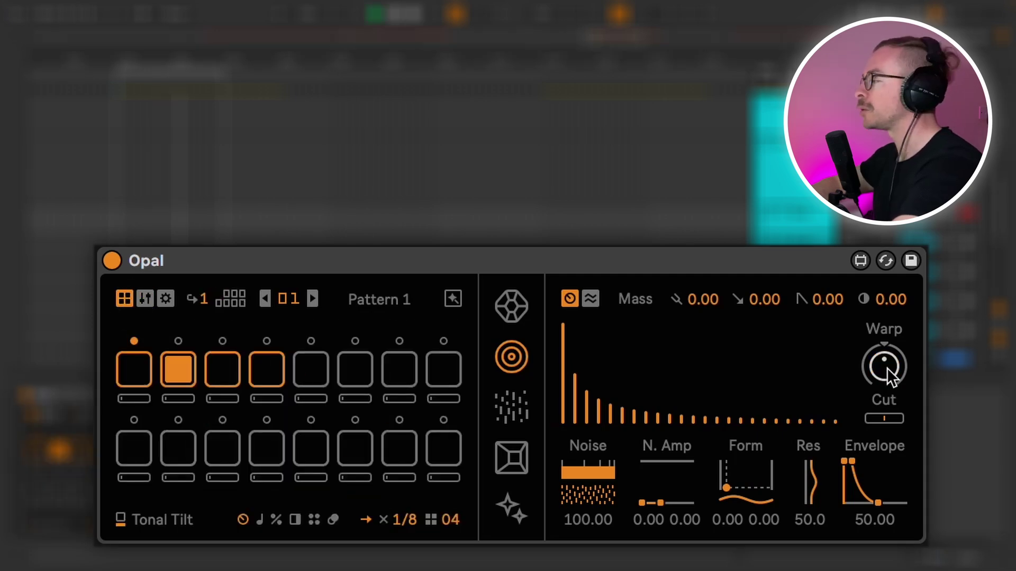
# Shape Mass with raised Warp, tune 12.0, resonance 57.0, a longer envelope release, and envelope hold 24.50
pyautogui.moveTo(888, 376)
pyautogui.moveTo(890, 377); pyautogui.dragTo(891, 334)
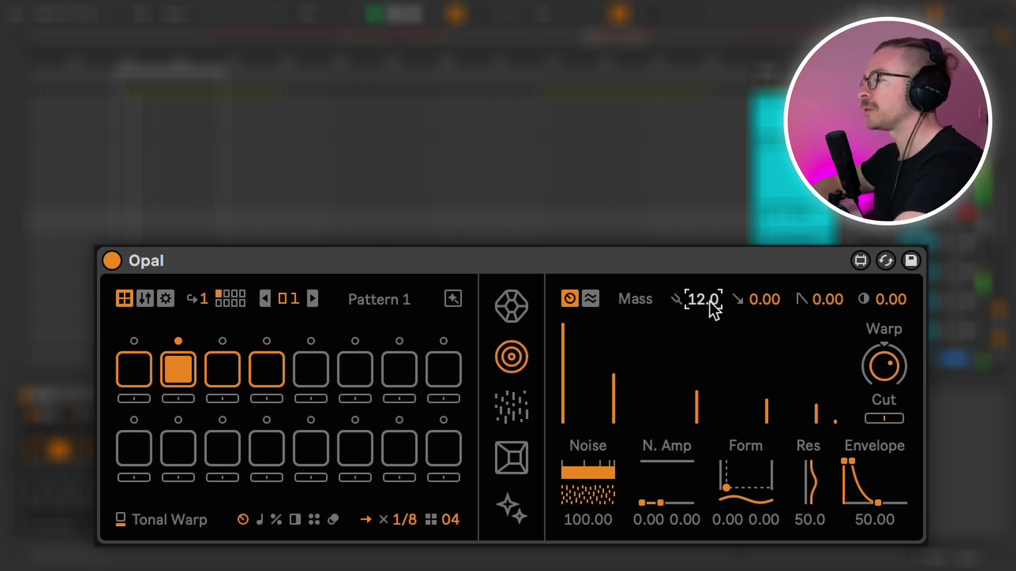
pyautogui.click(877, 502)
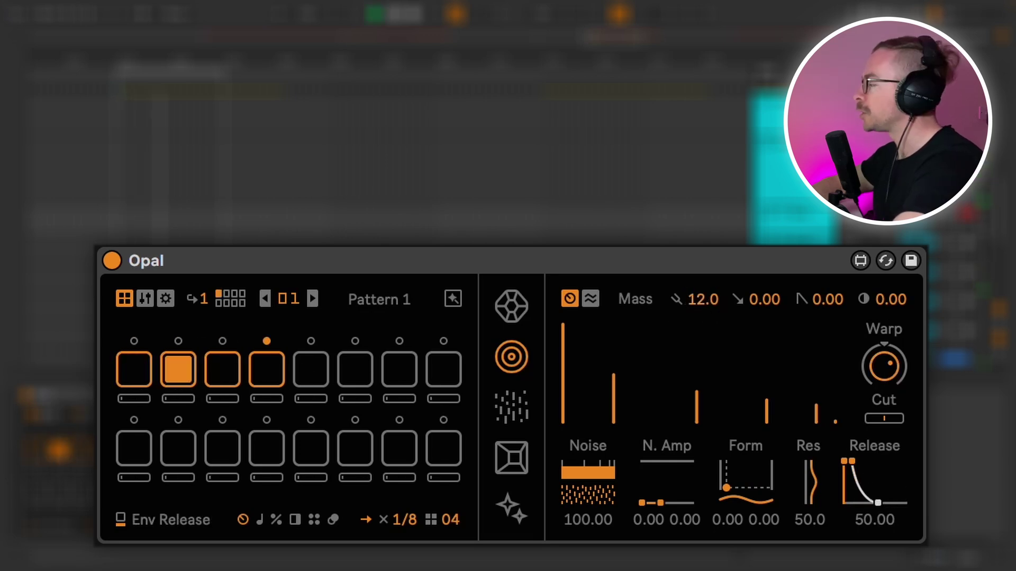
pyautogui.moveTo(881, 503); pyautogui.dragTo(888, 503)
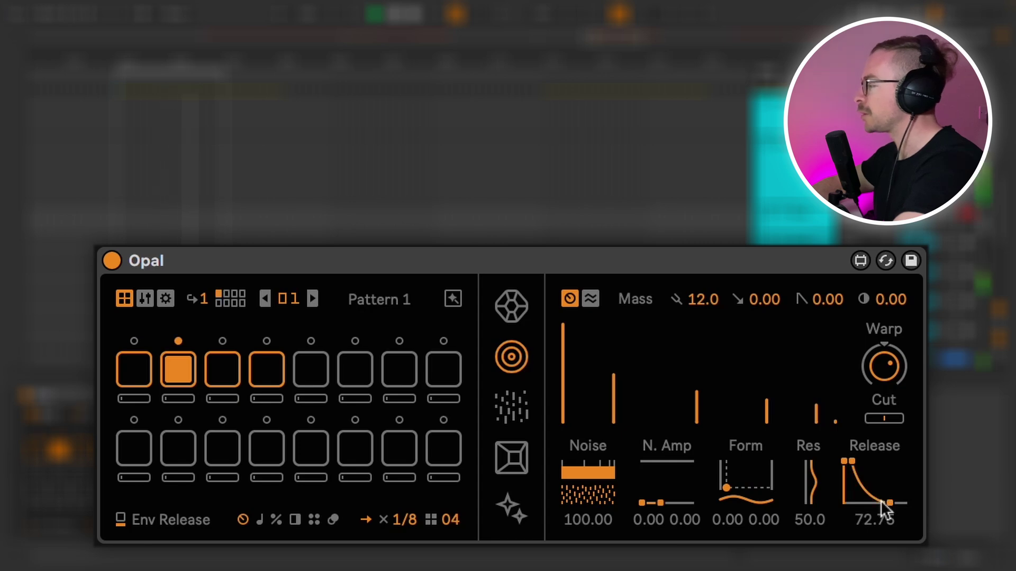
pyautogui.click(851, 461)
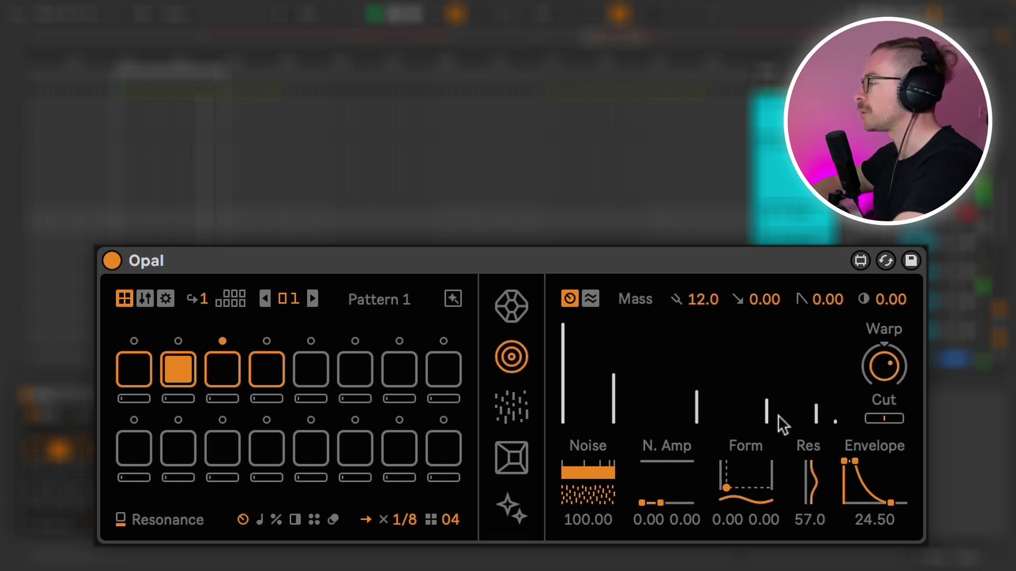
# Assign Mass's LFO to Spread at 9.45 and Tonal Warp at 40.94, with an LFO rate of 0.12 Hz
pyautogui.click(595, 301)
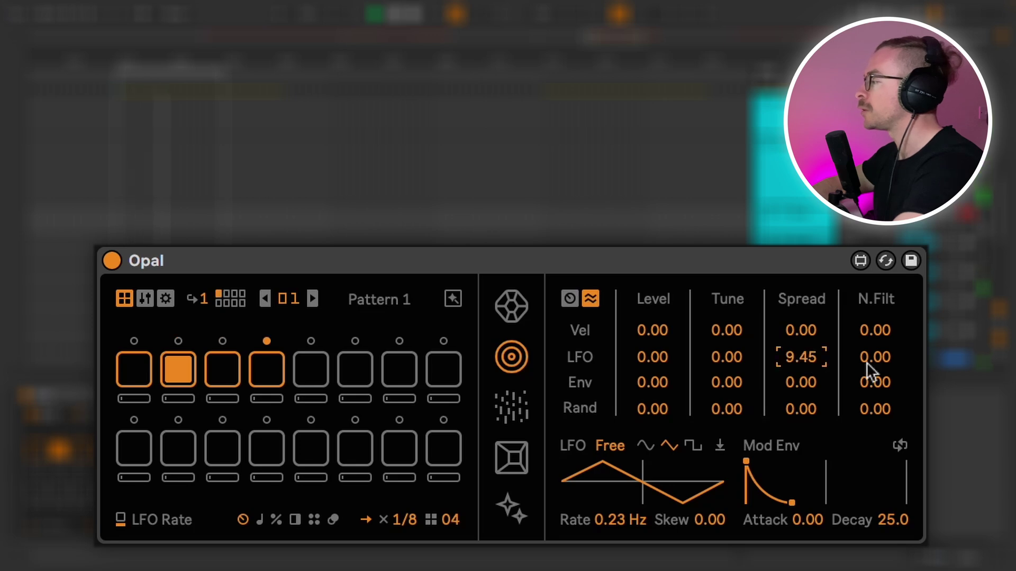
pyautogui.click(880, 303)
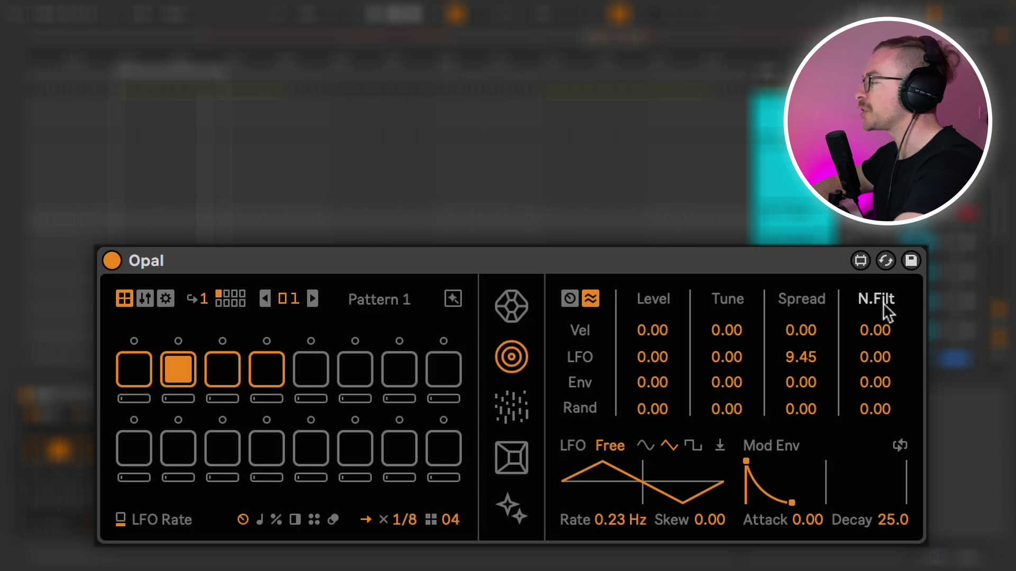
pyautogui.click(882, 306)
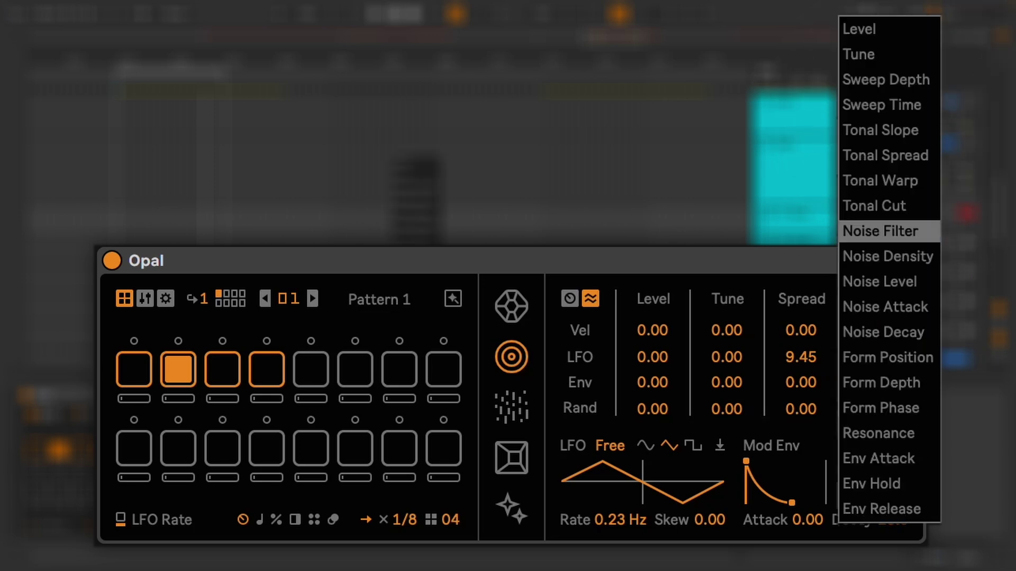
pyautogui.click(926, 186)
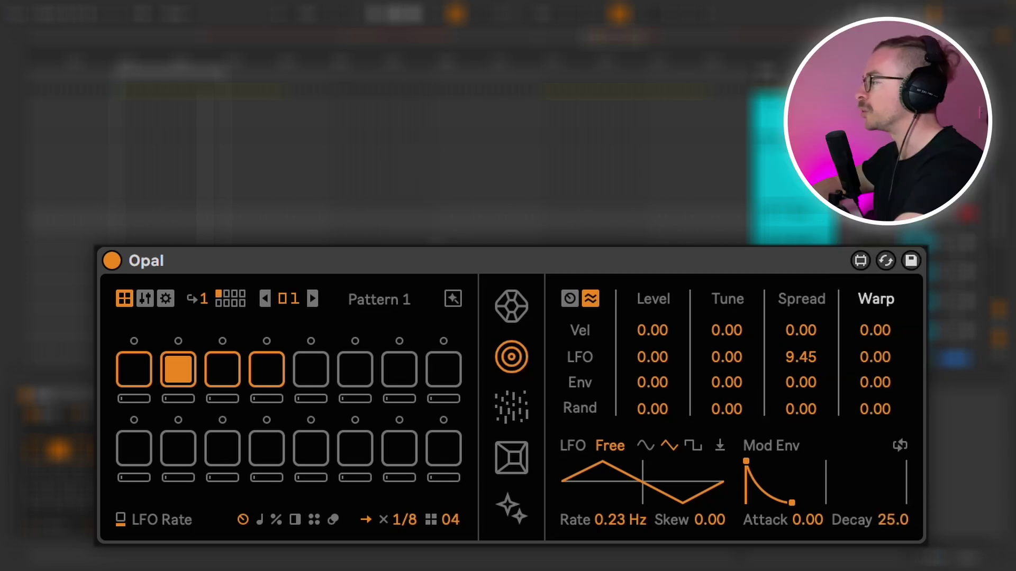
pyautogui.moveTo(873, 368)
pyautogui.mouseDown()
pyautogui.moveTo(870, 338)
pyautogui.moveTo(881, 373)
pyautogui.mouseUp()
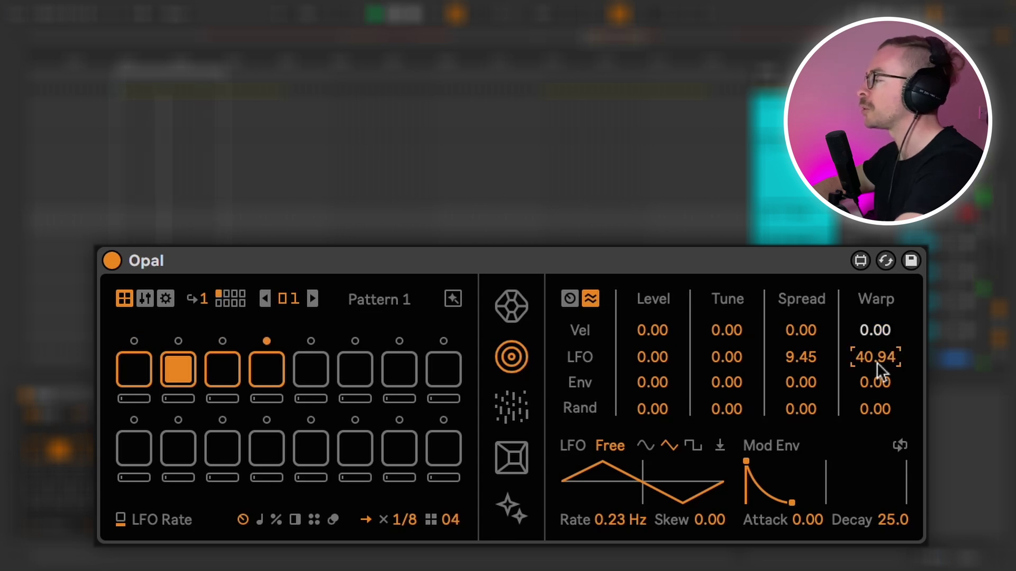
pyautogui.scroll(-3, 626, 524)
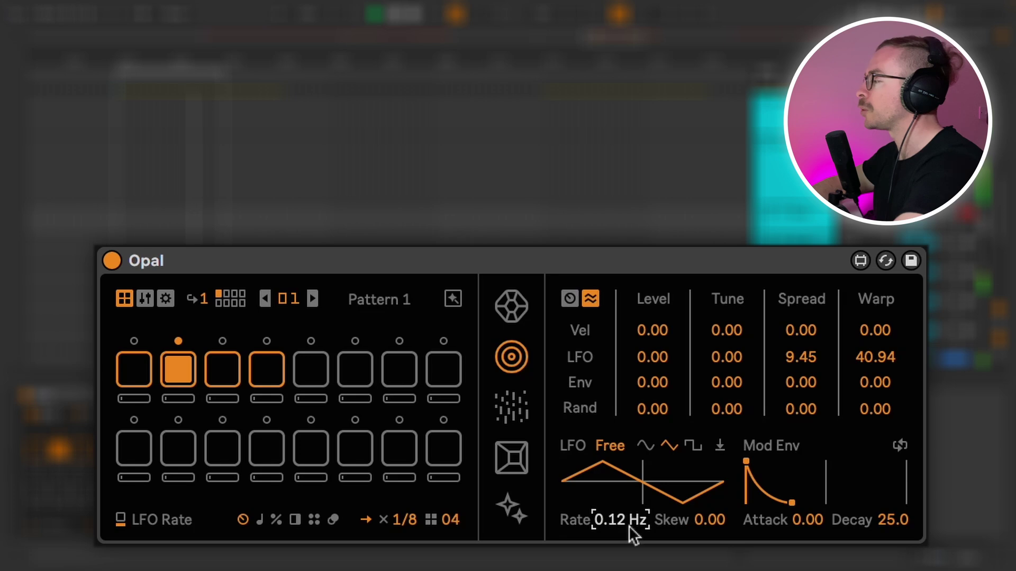
# Set Mass's envelope release to 85.00, return Warp to its centre, and lower Tonal Cut to -17.50
pyautogui.click(574, 303)
pyautogui.moveTo(893, 505); pyautogui.dragTo(892, 489)
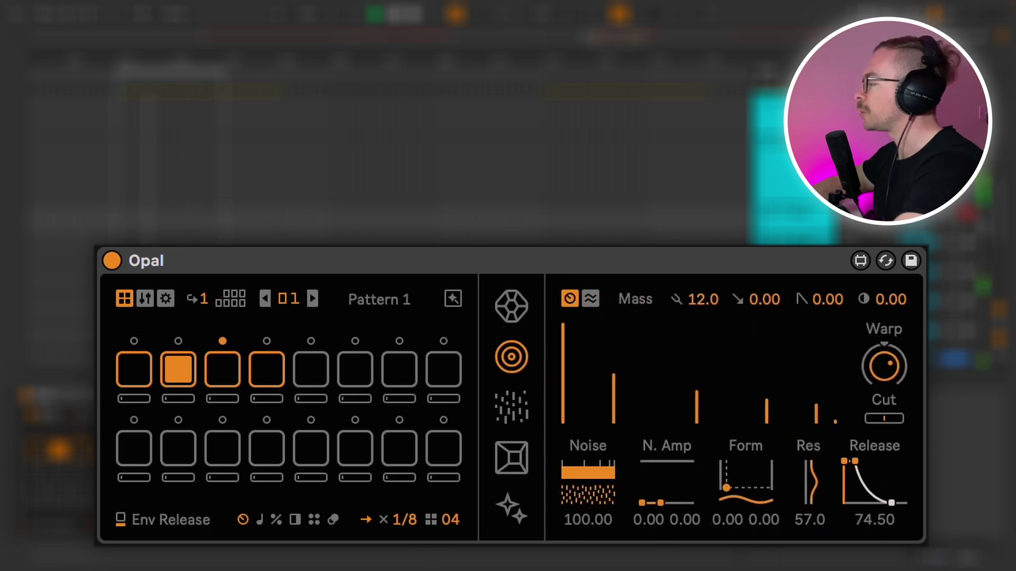
pyautogui.moveTo(883, 365)
pyautogui.mouseDown()
pyautogui.moveTo(884, 391)
pyautogui.moveTo(886, 381)
pyautogui.mouseUp()
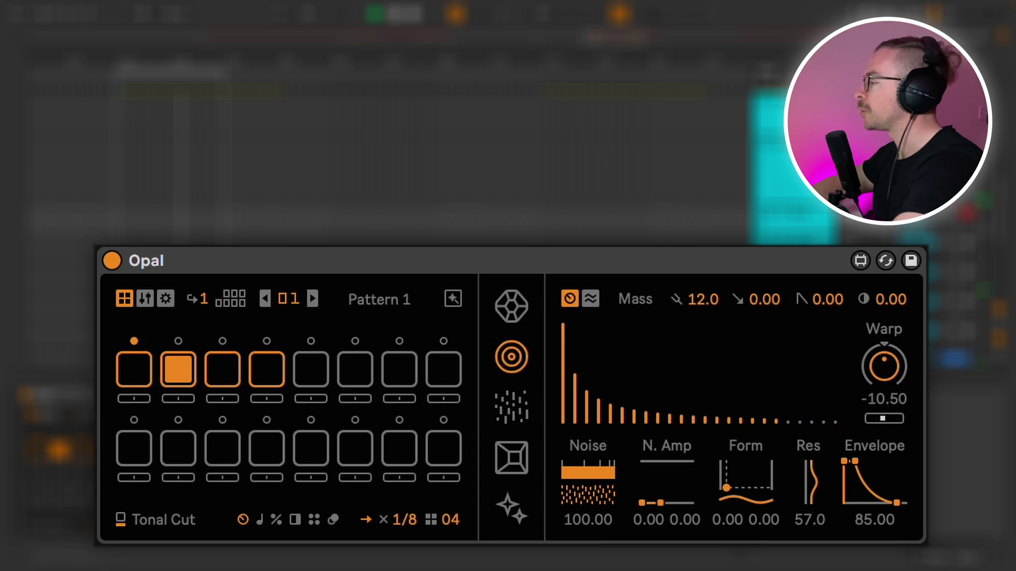
pyautogui.moveTo(882, 419); pyautogui.dragTo(882, 419)
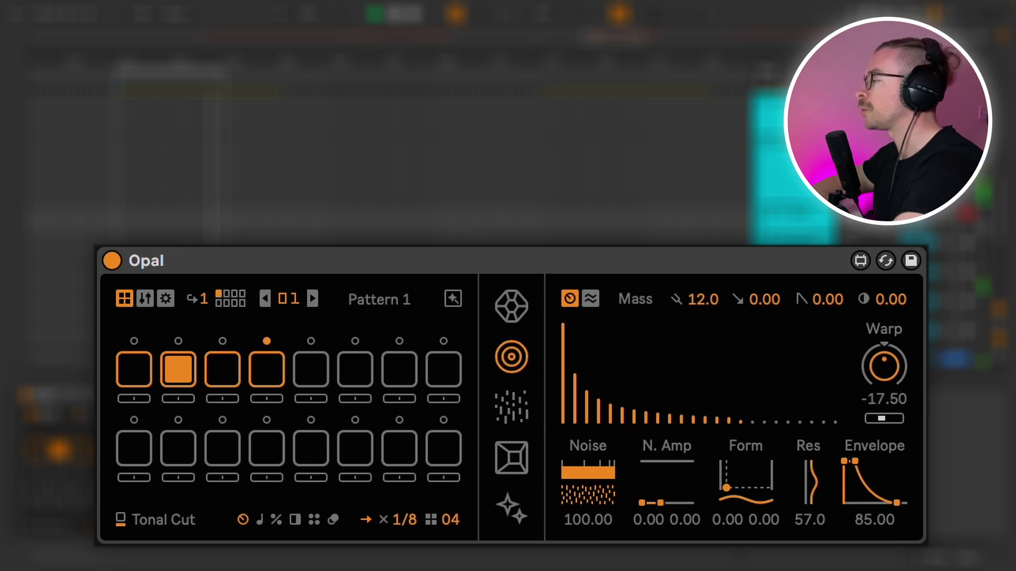
# Set the Mass voice's reverb send to 56.0
pyautogui.click(148, 300)
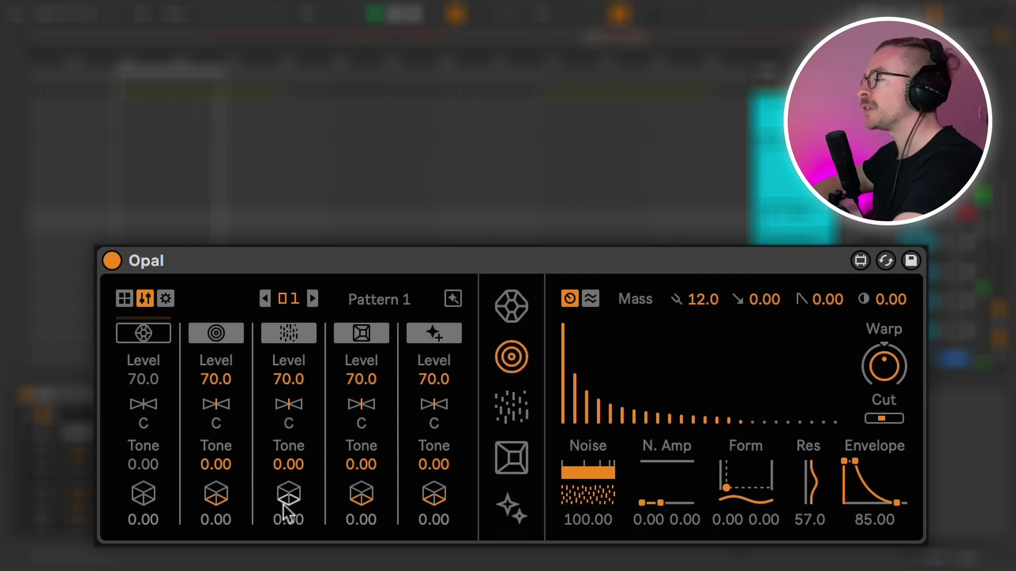
pyautogui.click(222, 499)
pyautogui.moveTo(225, 507); pyautogui.dragTo(224, 479)
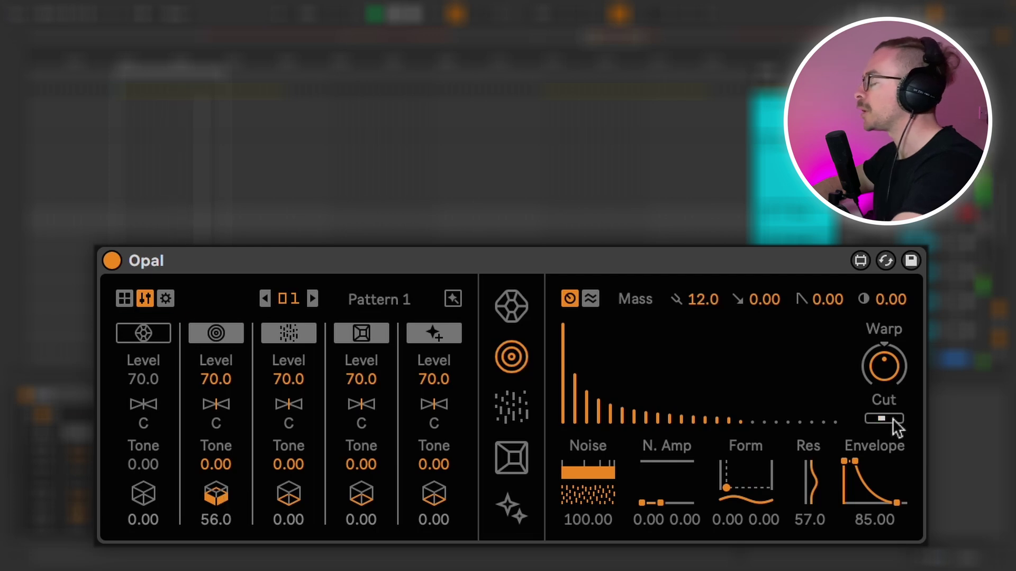
# Set Mass's envelope release to 100.00 and hold to 45.50, and unmute the Gem voice
pyautogui.moveTo(896, 503); pyautogui.dragTo(903, 503)
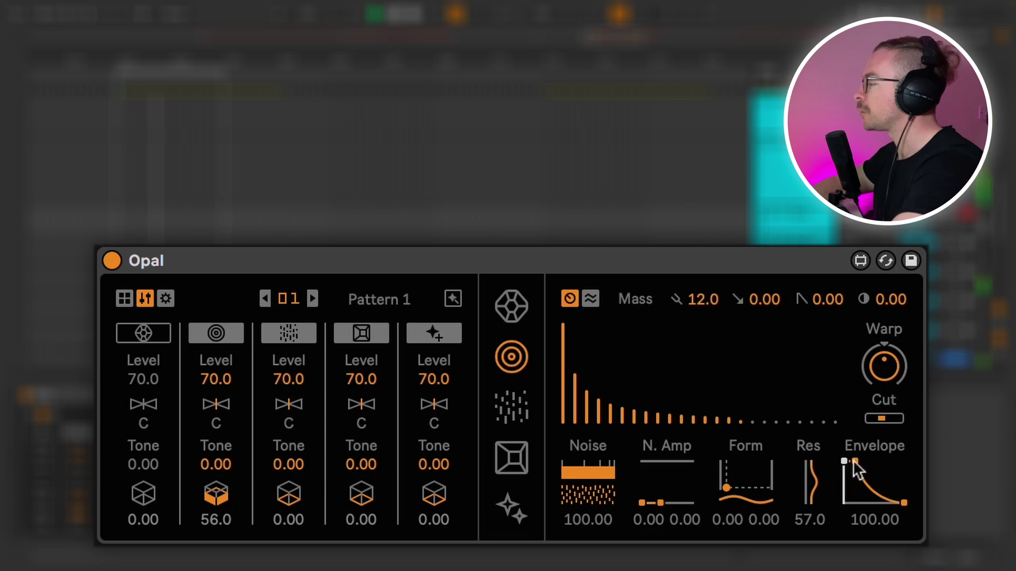
pyautogui.moveTo(856, 461); pyautogui.dragTo(862, 461)
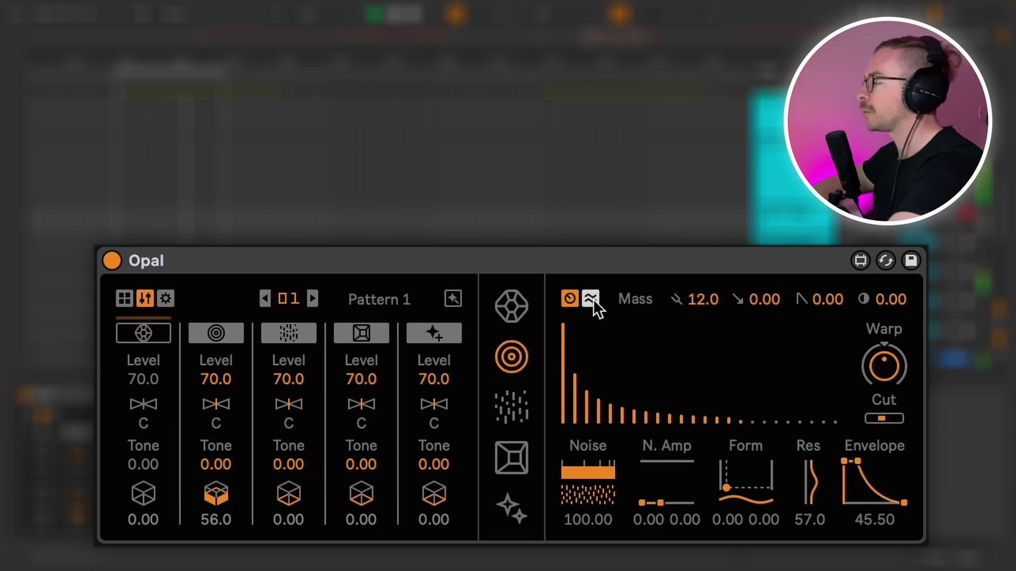
pyautogui.click(591, 299)
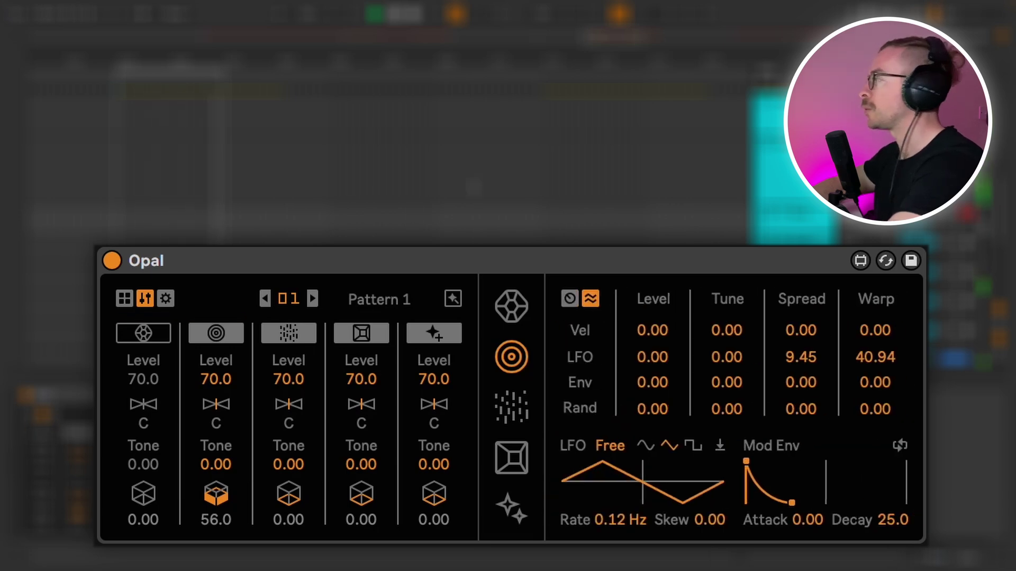
pyautogui.click(144, 334)
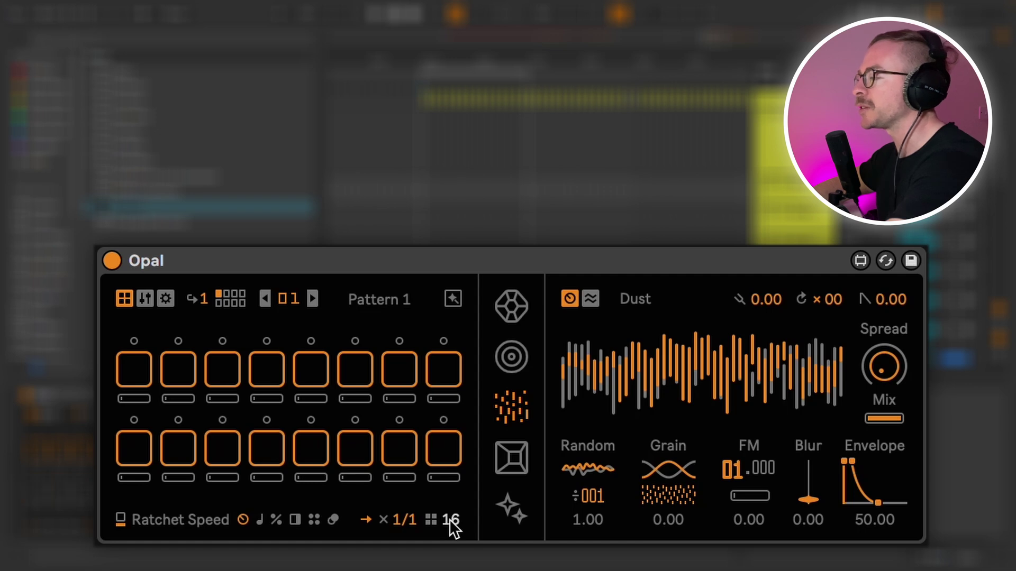
# Build an 8-step Dust pattern with full velocity on steps 3 and 6 and lower velocity on steps 1, 2, 7 and 8
pyautogui.moveTo(451, 521); pyautogui.dragTo(451, 534)
pyautogui.click(134, 371)
pyautogui.click(175, 379)
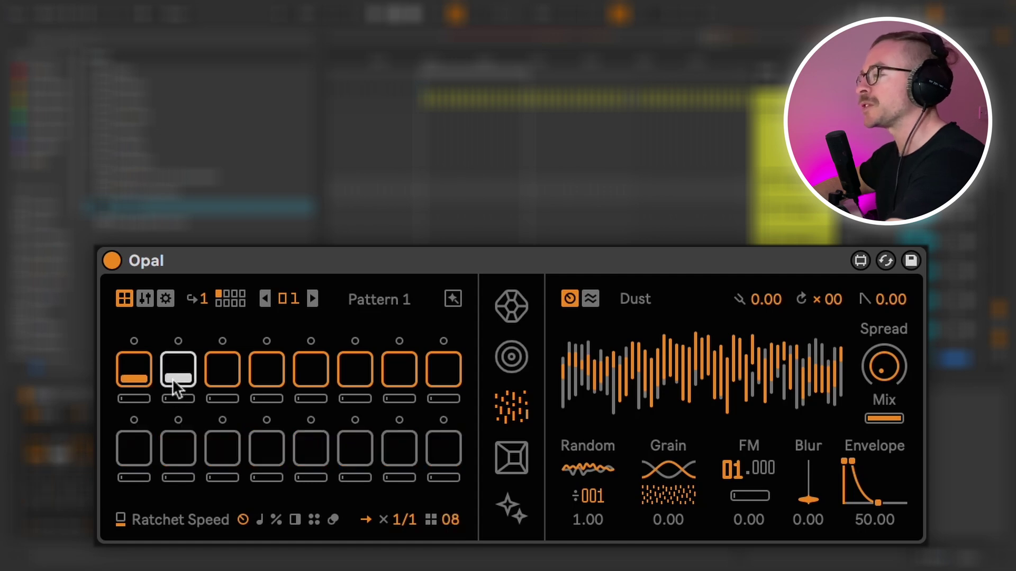
pyautogui.click(222, 370)
pyautogui.click(355, 370)
pyautogui.click(399, 376)
pyautogui.click(444, 379)
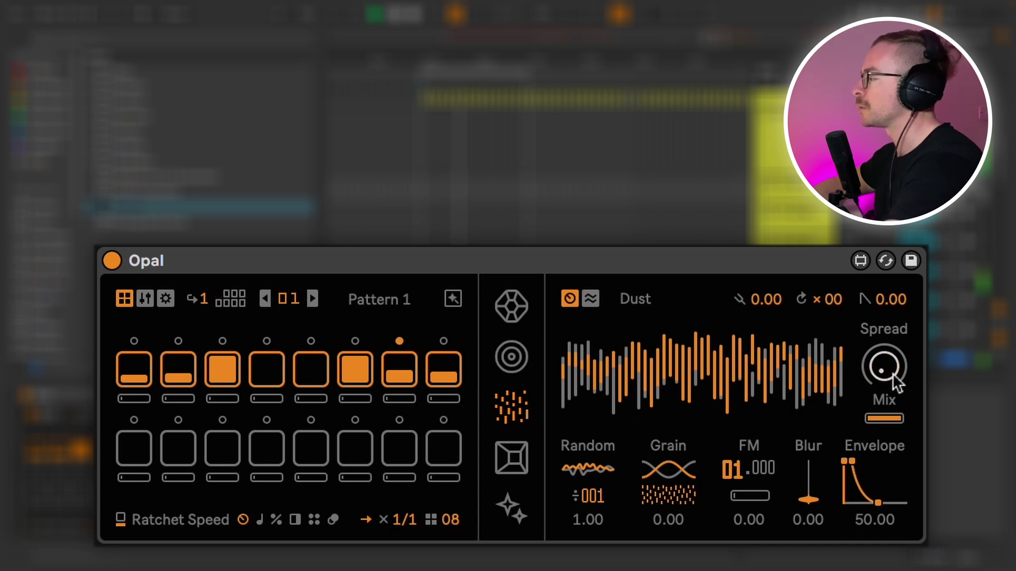
# Set Dust's Spread to about 36.75, its tune to 12.0, and its envelope release to 22.00
pyautogui.moveTo(895, 380); pyautogui.dragTo(896, 365)
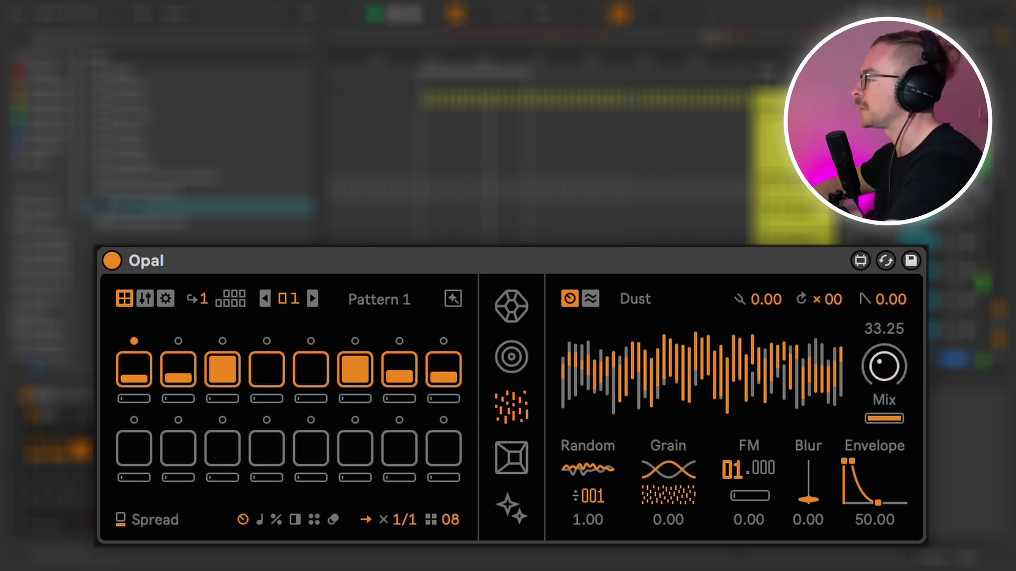
pyautogui.click(772, 302)
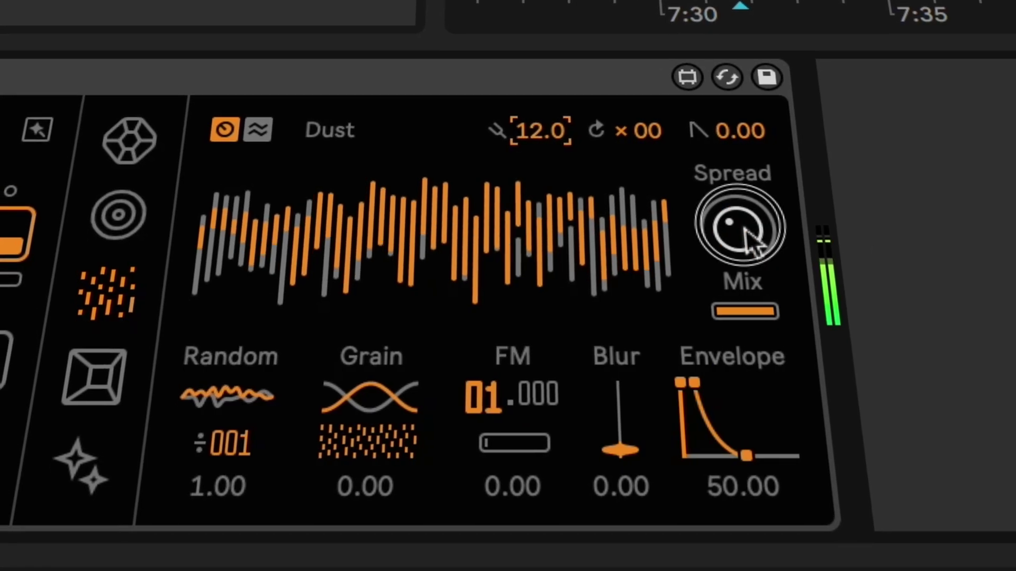
pyautogui.moveTo(878, 364); pyautogui.dragTo(879, 363)
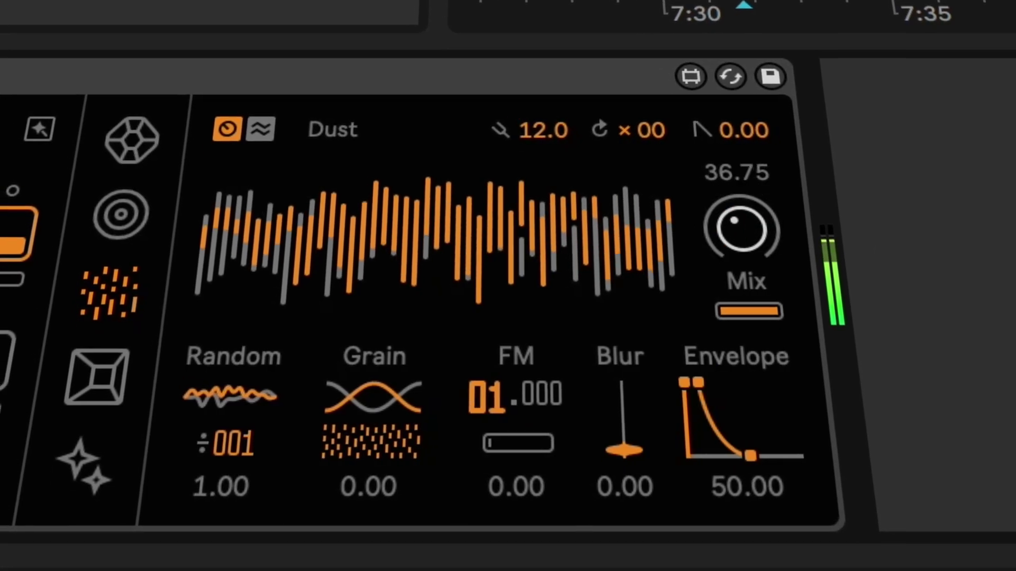
pyautogui.moveTo(762, 456); pyautogui.dragTo(762, 504)
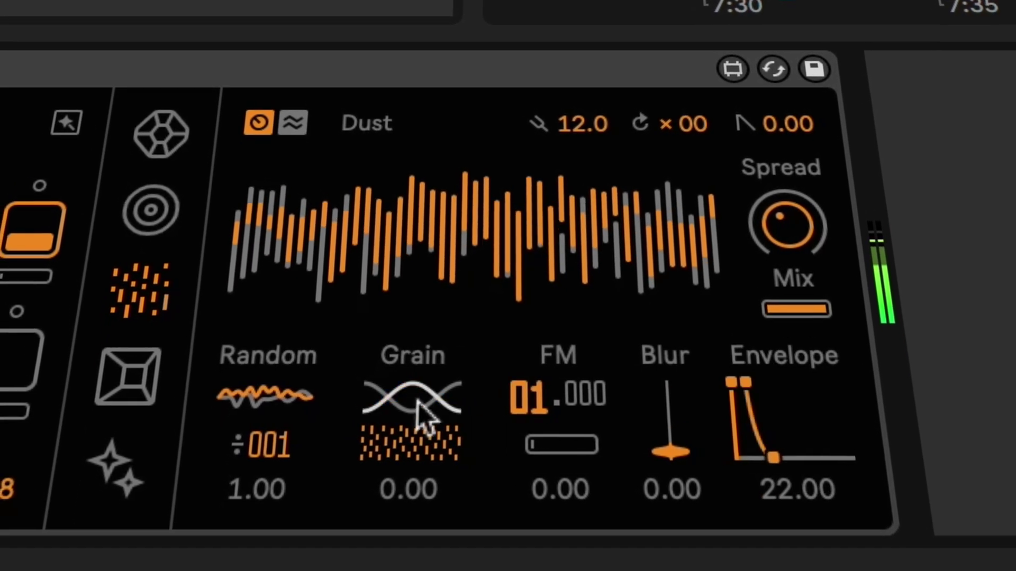
# Set Dust's Grain to 19.25, its FM ratio to 04.000 and its FM amount to 14.00
pyautogui.moveTo(423, 416); pyautogui.dragTo(423, 374)
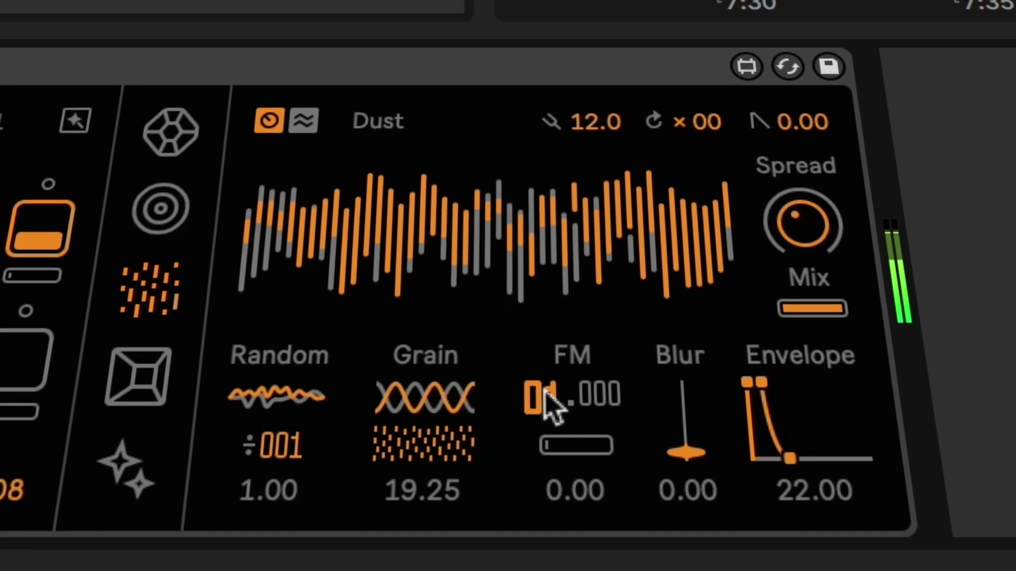
pyautogui.moveTo(547, 404); pyautogui.dragTo(547, 382)
pyautogui.moveTo(587, 447); pyautogui.dragTo(586, 414)
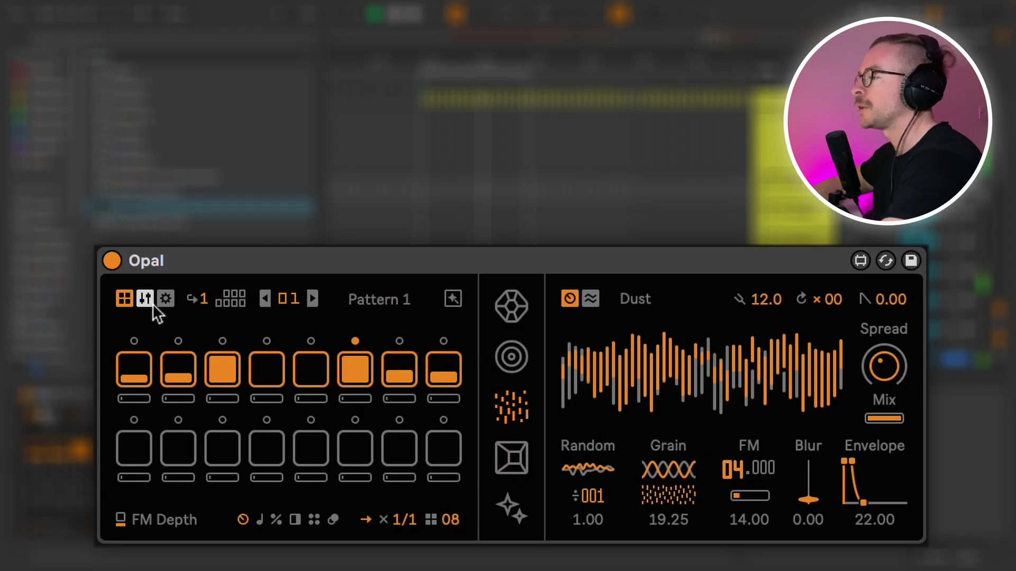
# Set the Dust voice's mixer Tone to -37.8 and its reverb send to 19.2
pyautogui.click(153, 305)
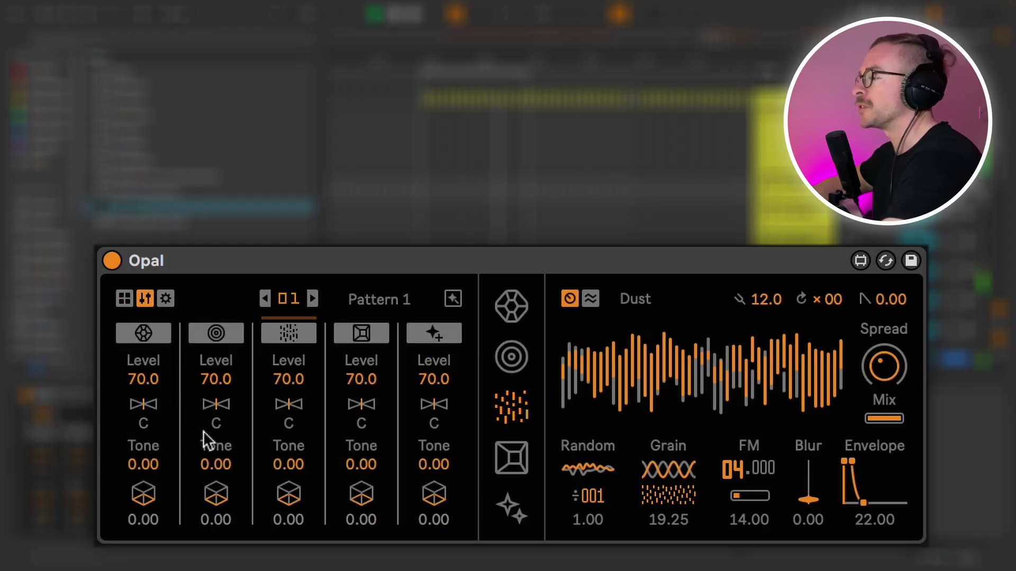
pyautogui.moveTo(289, 465); pyautogui.dragTo(302, 479)
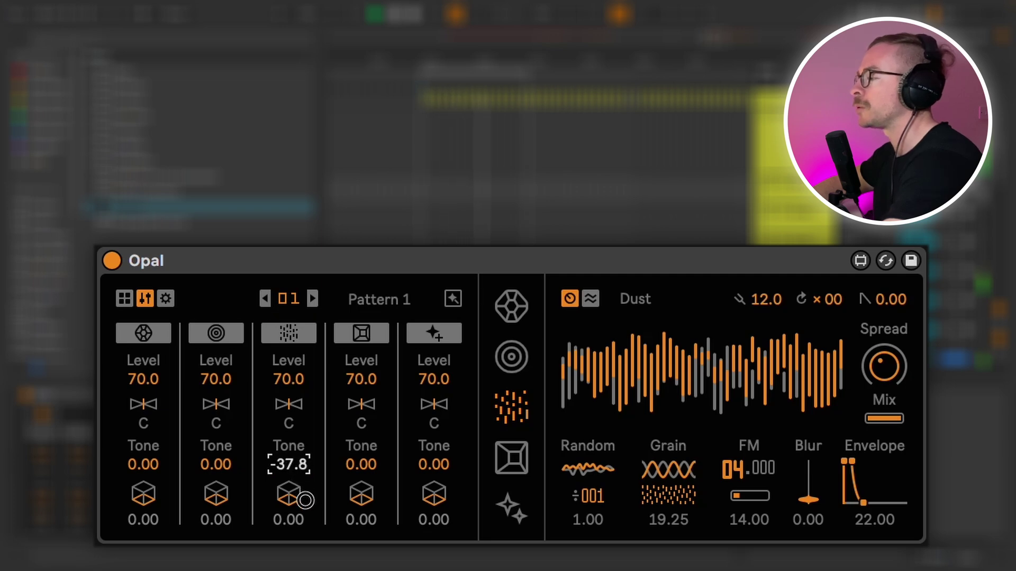
pyautogui.moveTo(300, 508); pyautogui.dragTo(298, 500)
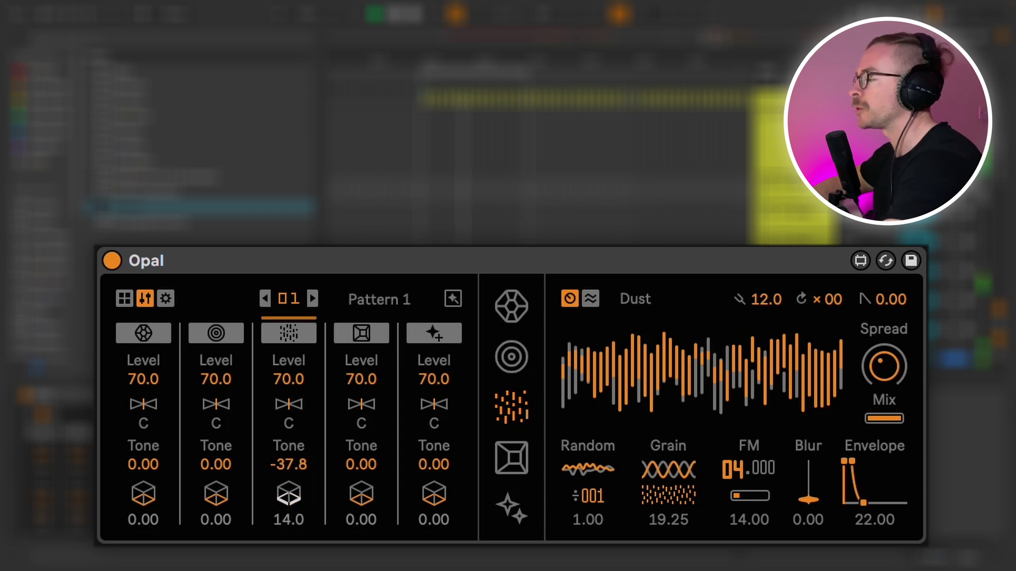
# Set the Void Reverb's Size to 6.25 and adjust its Tail for a Space value of 26.00
pyautogui.click(511, 508)
pyautogui.moveTo(669, 365); pyautogui.dragTo(672, 401)
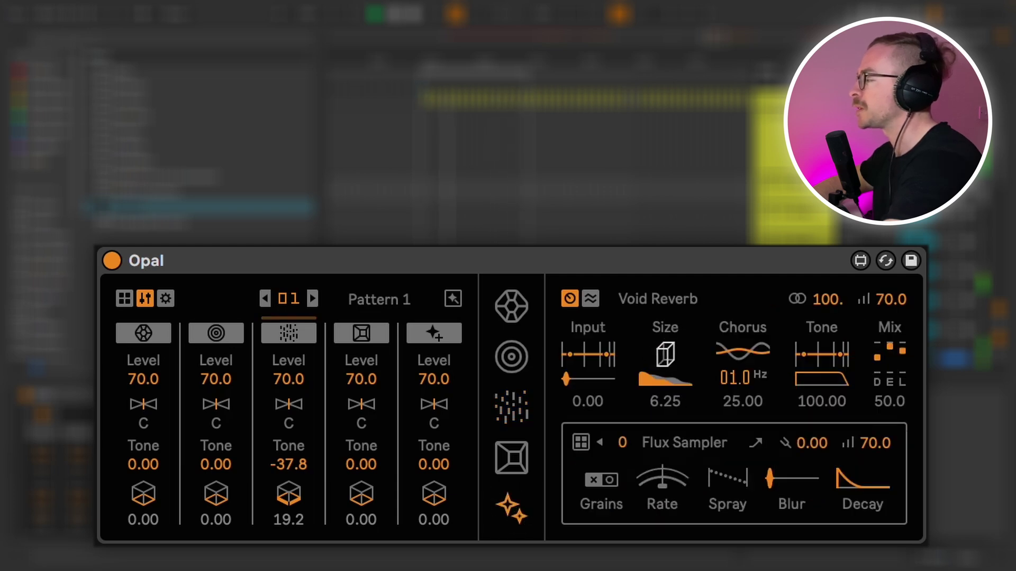
pyautogui.click(665, 354)
pyautogui.click(665, 354)
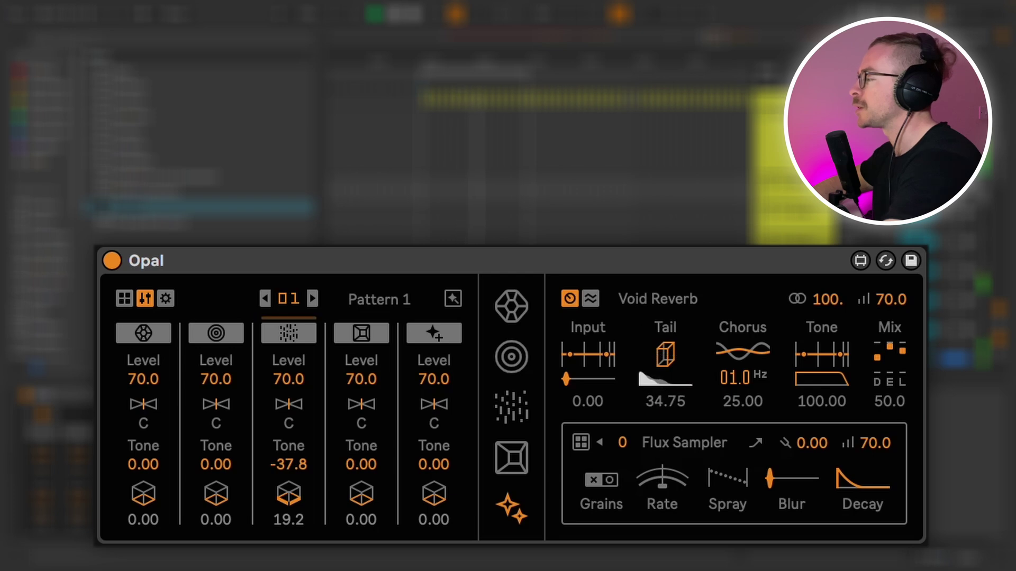
# Cut the Void Reverb input's low shelf to about -21 and high shelf to -22, and its Tone high shelf to -19
pyautogui.click(570, 356)
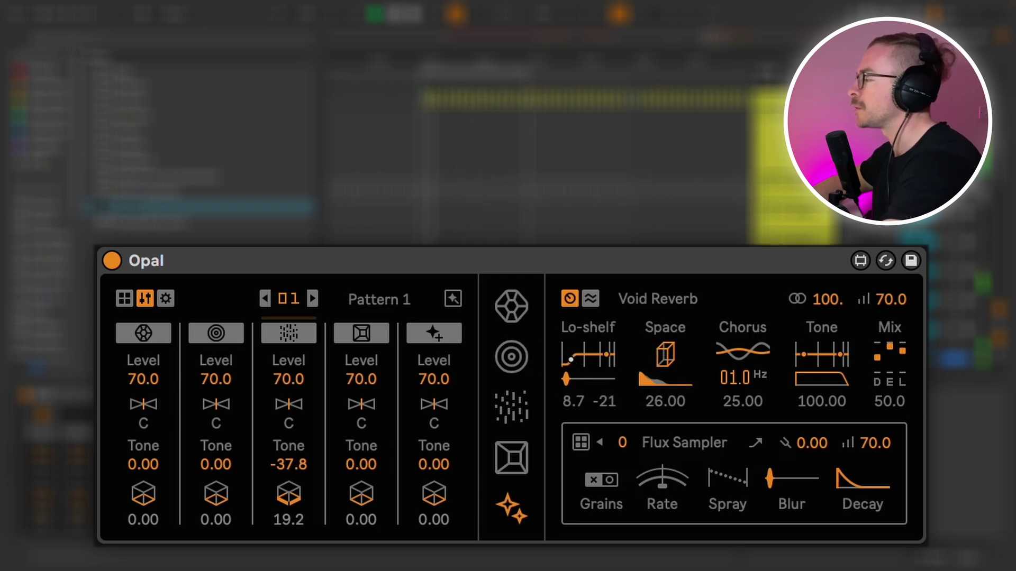
pyautogui.moveTo(573, 360); pyautogui.dragTo(604, 360)
pyautogui.moveTo(846, 358); pyautogui.dragTo(846, 357)
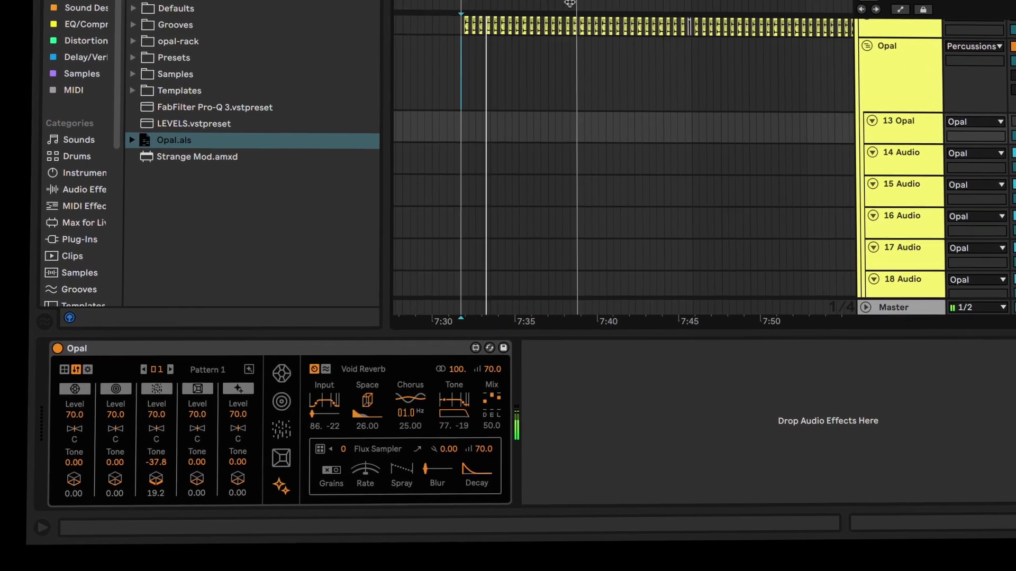
# Extend the arrangement loop to 8 bars from bar 257 and hide the browser
pyautogui.moveTo(571, 11); pyautogui.dragTo(687, 12)
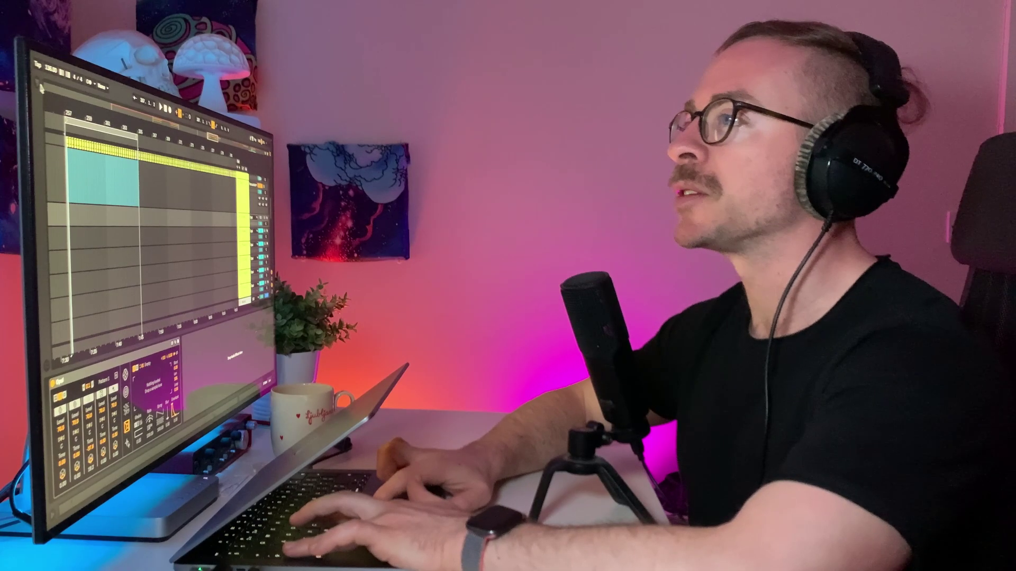
pyautogui.press('super+alt+b')
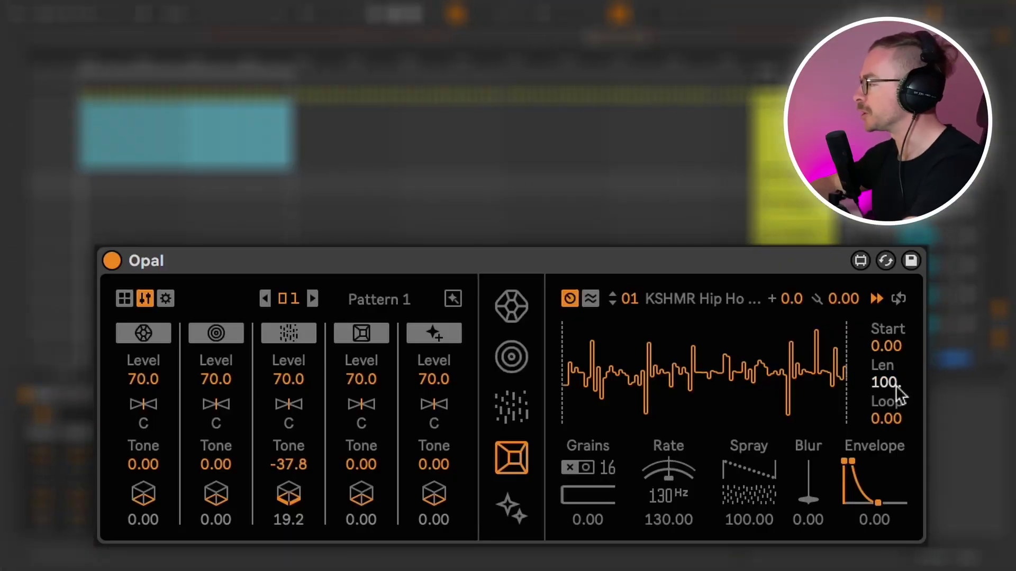
# Set the Flux sample's Len to 3.15 and mute the Dust voice
pyautogui.moveTo(897, 382); pyautogui.dragTo(898, 444)
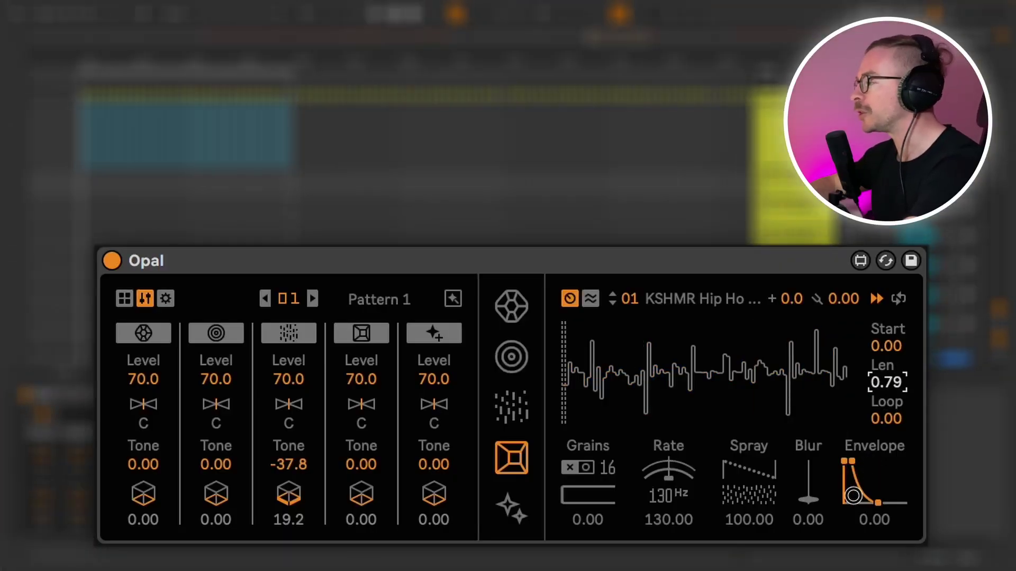
pyautogui.moveTo(887, 382); pyautogui.dragTo(887, 369)
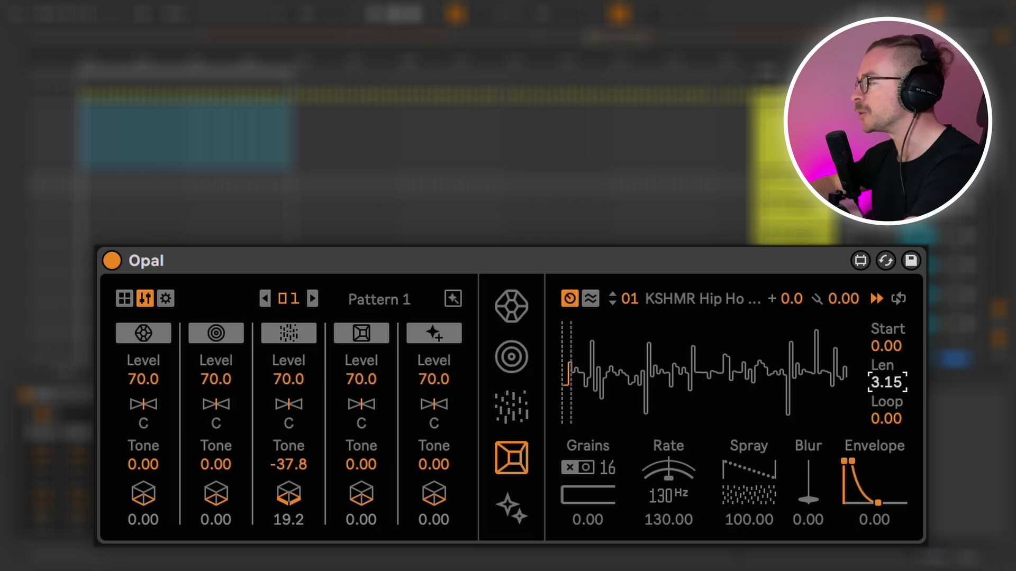
pyautogui.click(294, 332)
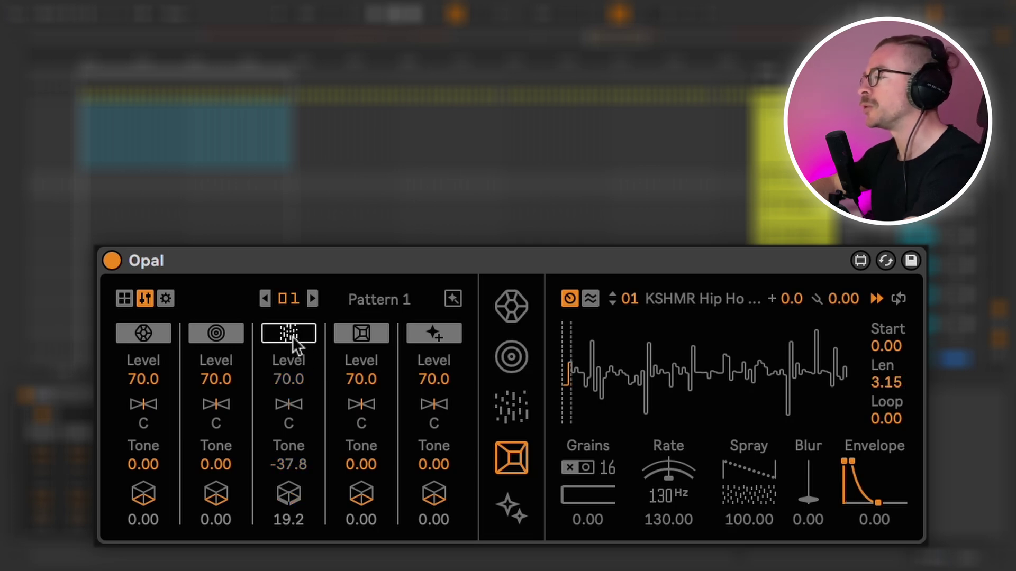
# Build a 4-step Flux pattern with velocity rising from low on step 1 to full on step 4
pyautogui.click(124, 298)
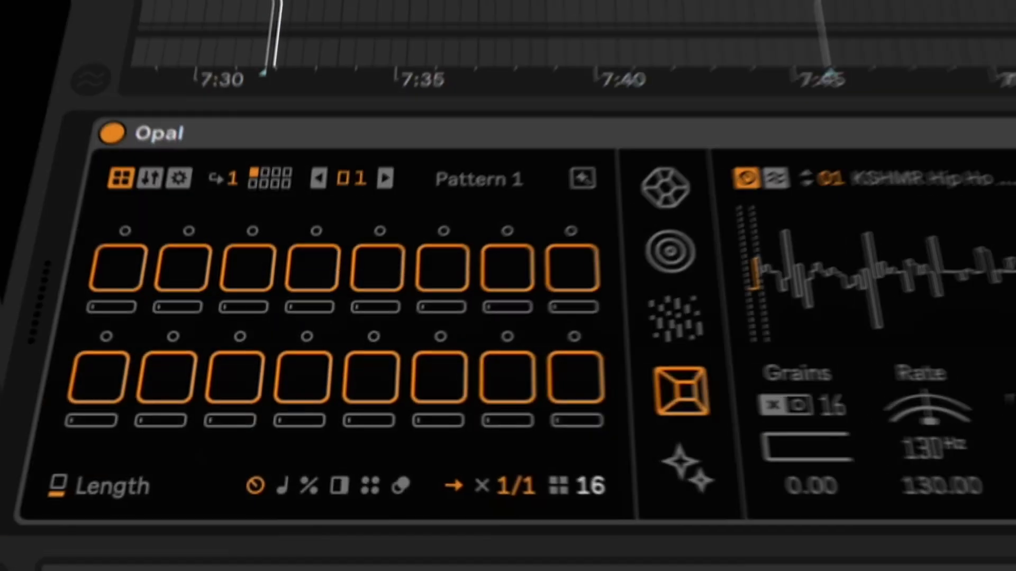
pyautogui.moveTo(453, 521); pyautogui.dragTo(453, 534)
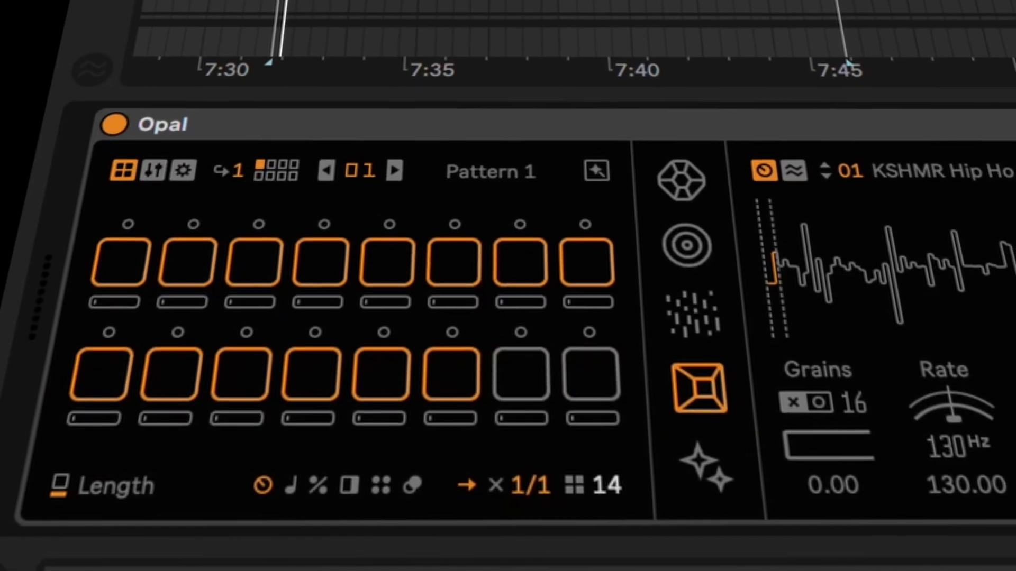
pyautogui.moveTo(607, 485); pyautogui.dragTo(606, 504)
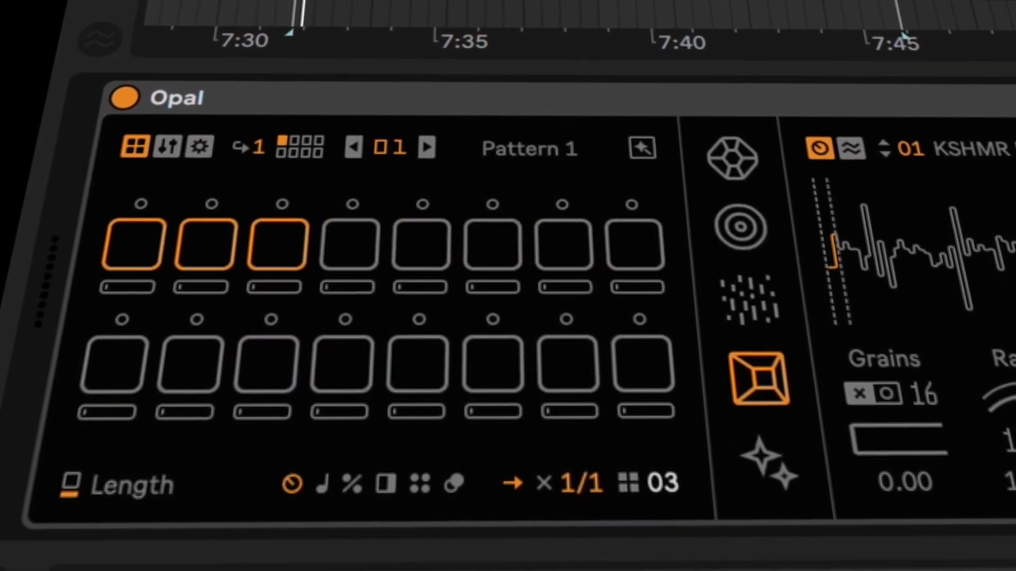
pyautogui.moveTo(661, 483); pyautogui.dragTo(661, 478)
pyautogui.click(136, 254)
pyautogui.click(211, 252)
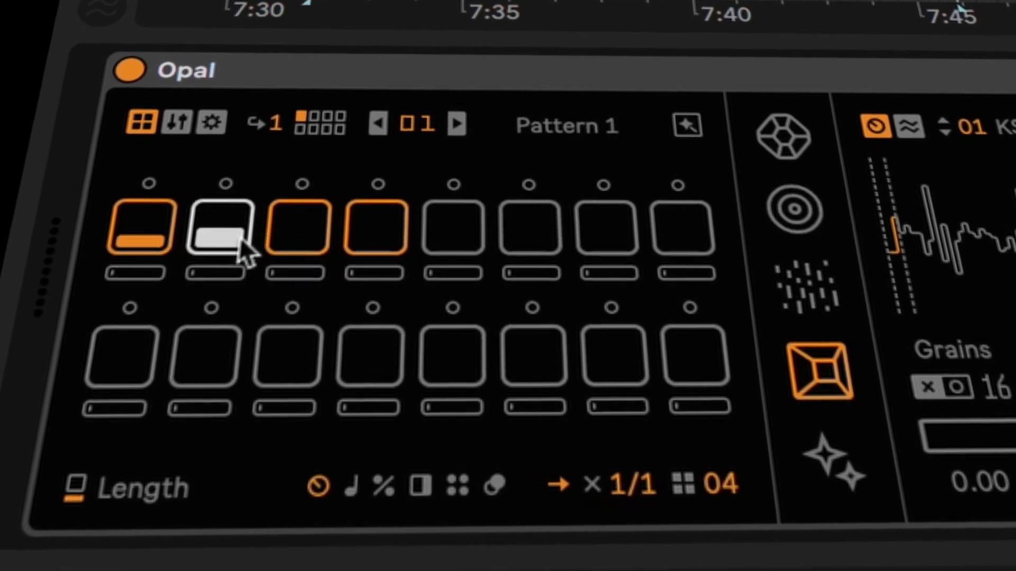
pyautogui.click(300, 239)
pyautogui.click(370, 234)
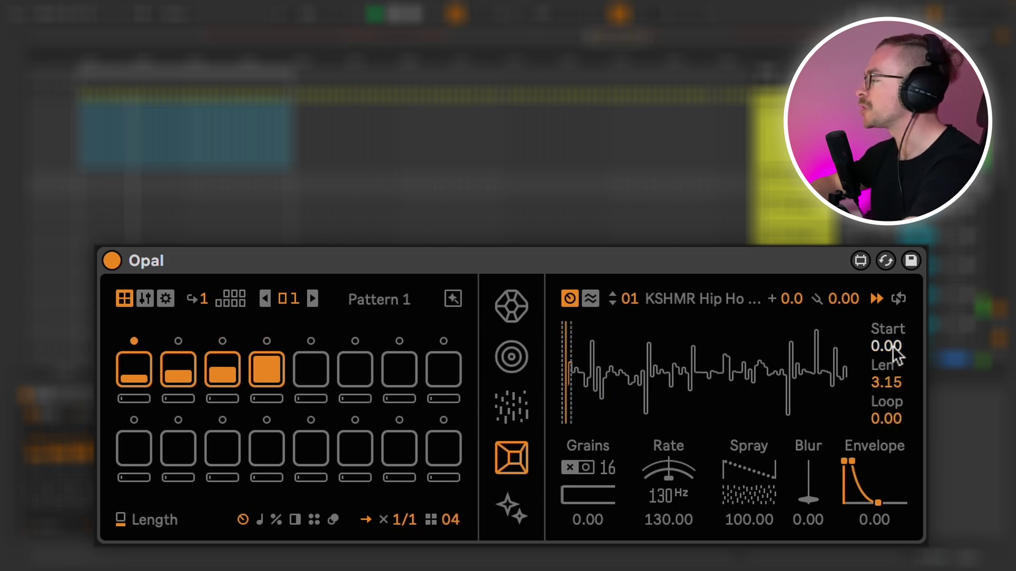
# Set the Flux sample's Start to 12.6 and its playback direction to forward-and-reverse
pyautogui.moveTo(893, 348); pyautogui.dragTo(891, 337)
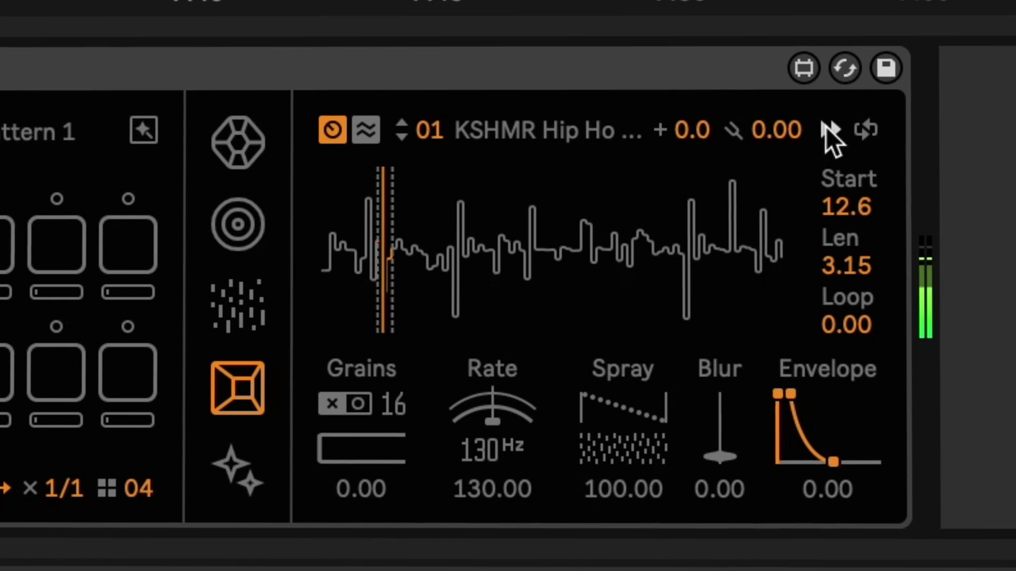
pyautogui.click(876, 299)
pyautogui.click(853, 210)
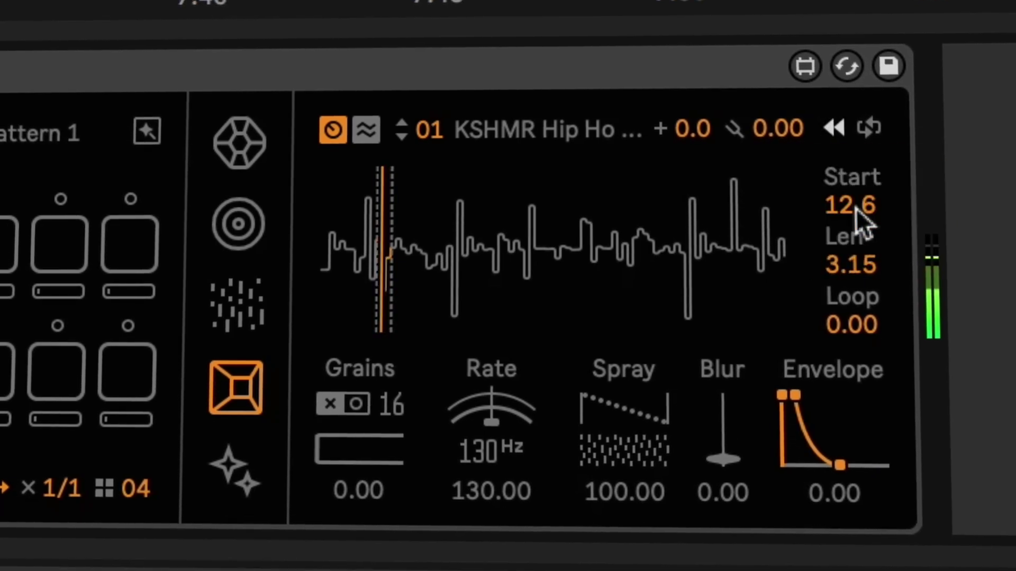
pyautogui.click(843, 128)
pyautogui.click(870, 256)
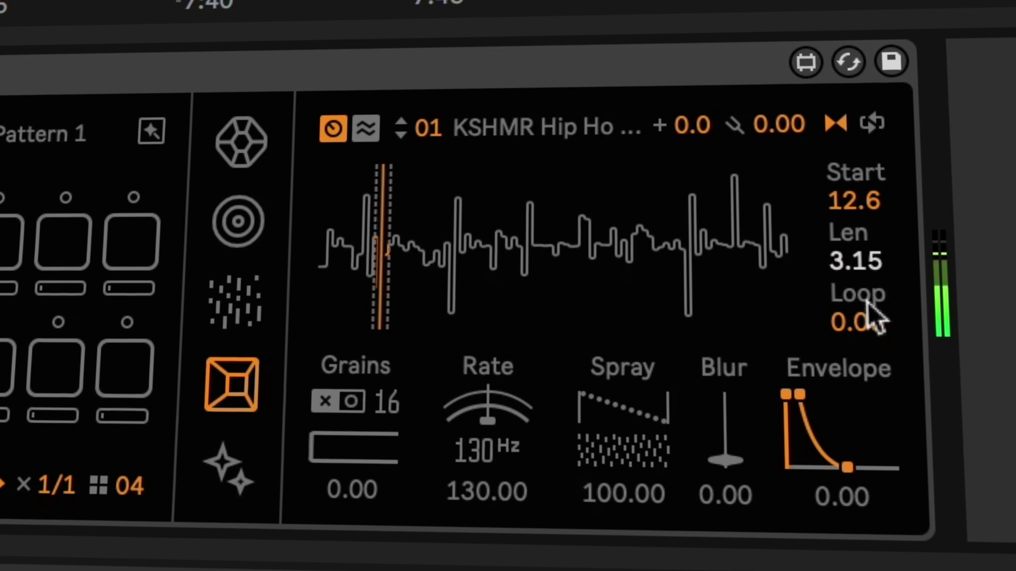
# Set Flux's envelope release to 9.75 and switch on its circle Grains mode at 45.50
pyautogui.moveTo(848, 467); pyautogui.dragTo(811, 463)
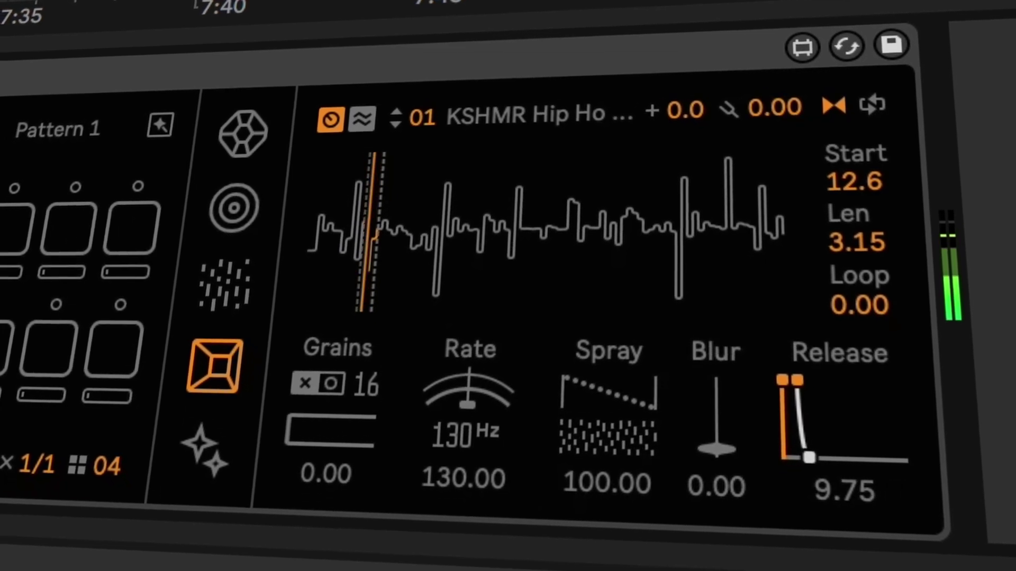
pyautogui.click(327, 385)
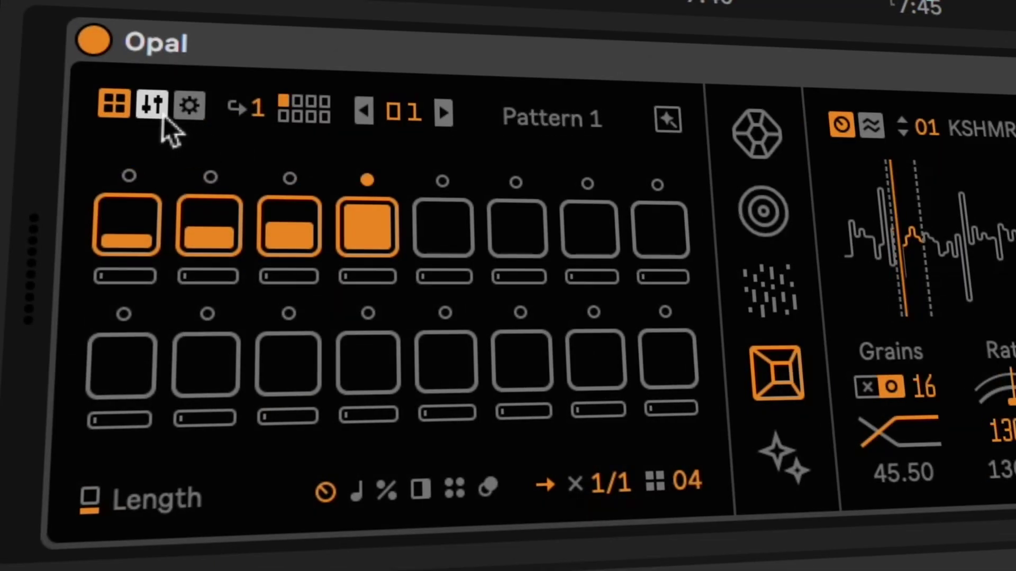
# Unmute Dust in the mixer, set its Tone to -39.3, and give Flux a Tone of 14.9 and reverb send of 47.2
pyautogui.click(146, 300)
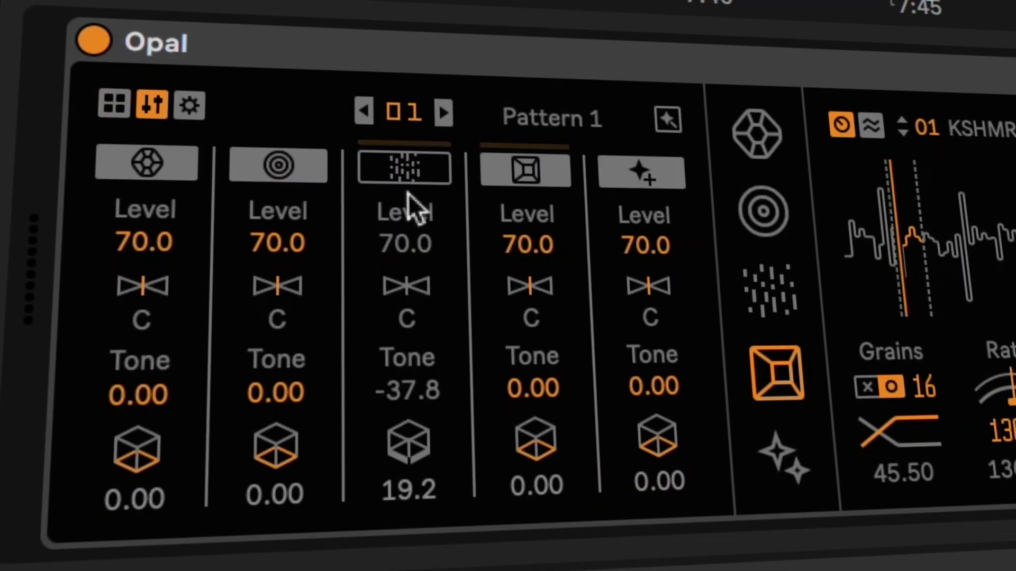
pyautogui.click(398, 173)
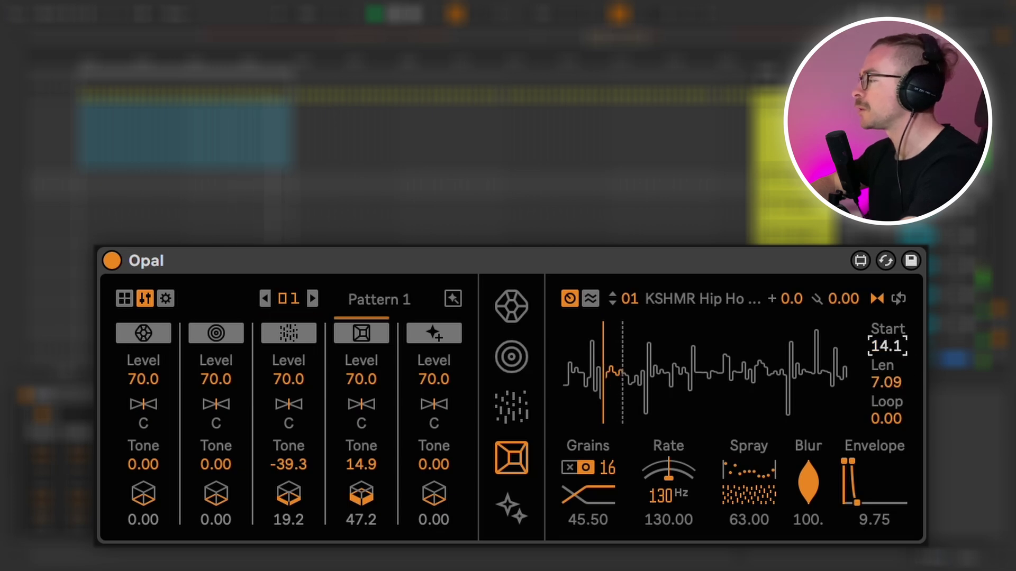
# Set the Flux sample's Start to 37.8, its Blur to 82.5 and its envelope release to 15.00
pyautogui.moveTo(896, 343); pyautogui.dragTo(899, 326)
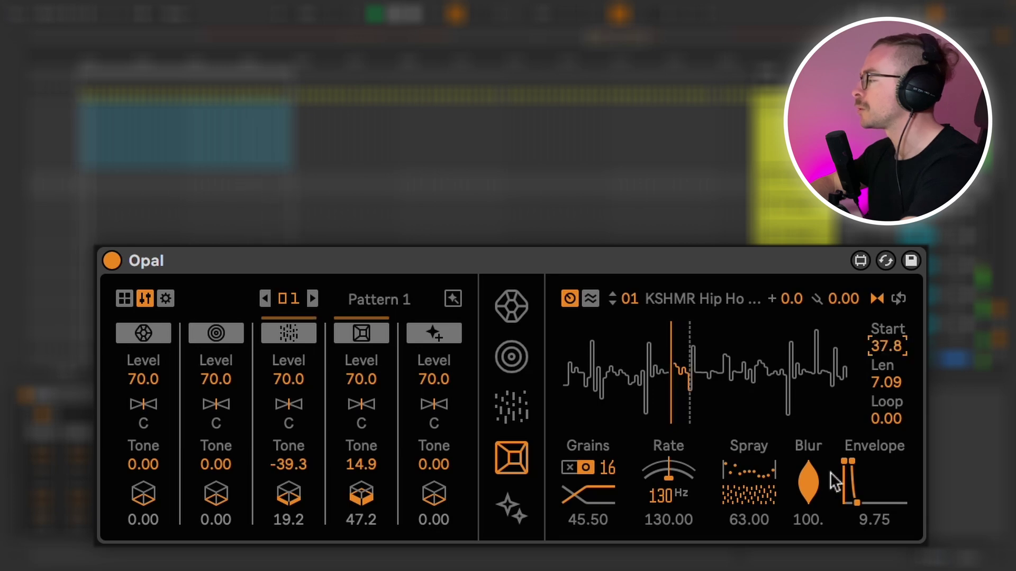
pyautogui.moveTo(834, 482); pyautogui.dragTo(878, 513)
pyautogui.click(859, 505)
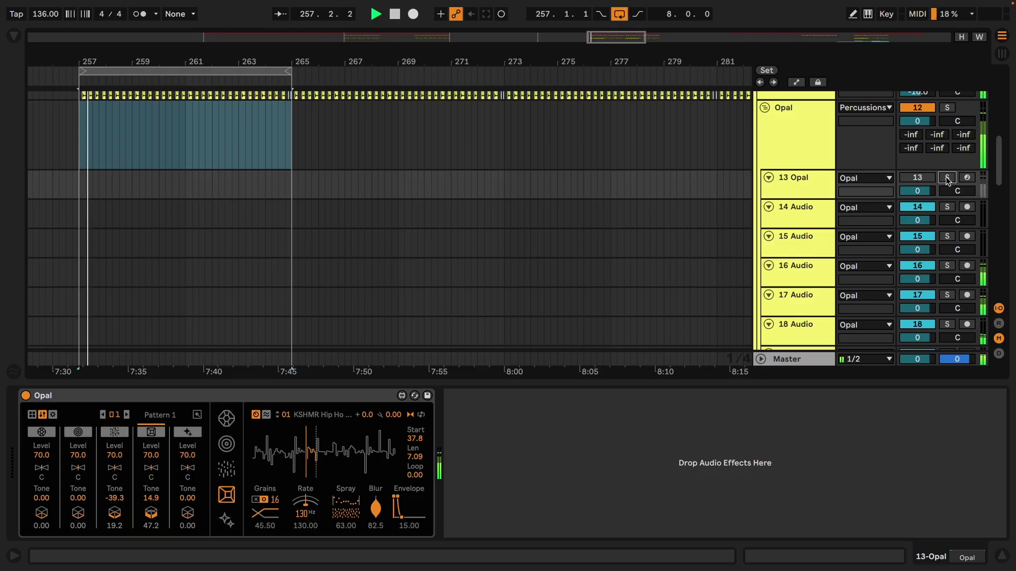
# Solo the 16 Audio track and restart loop playback
pyautogui.scroll(-2, 680, 226)
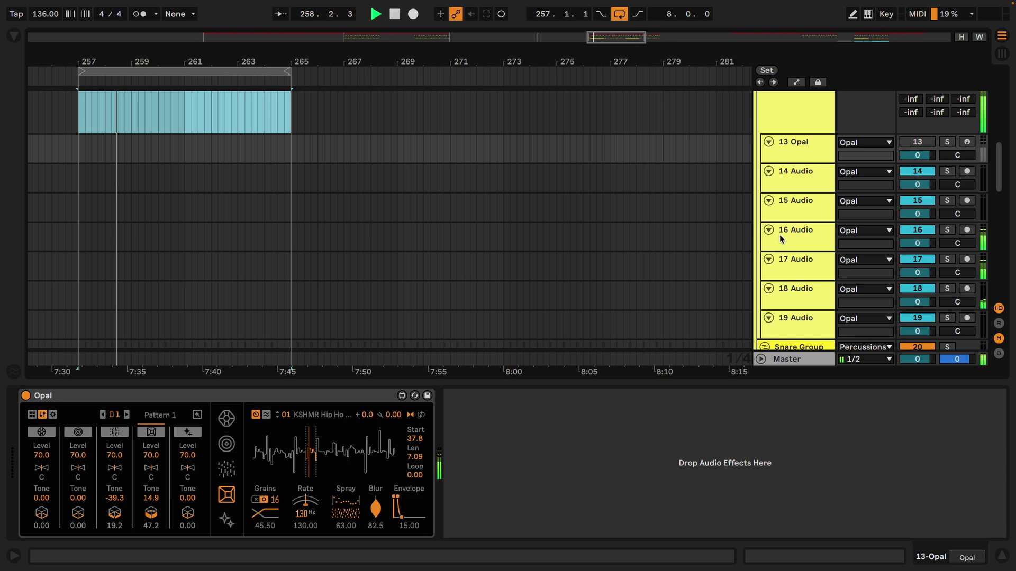
pyautogui.click(769, 236)
pyautogui.press('space')
pyautogui.press('s')
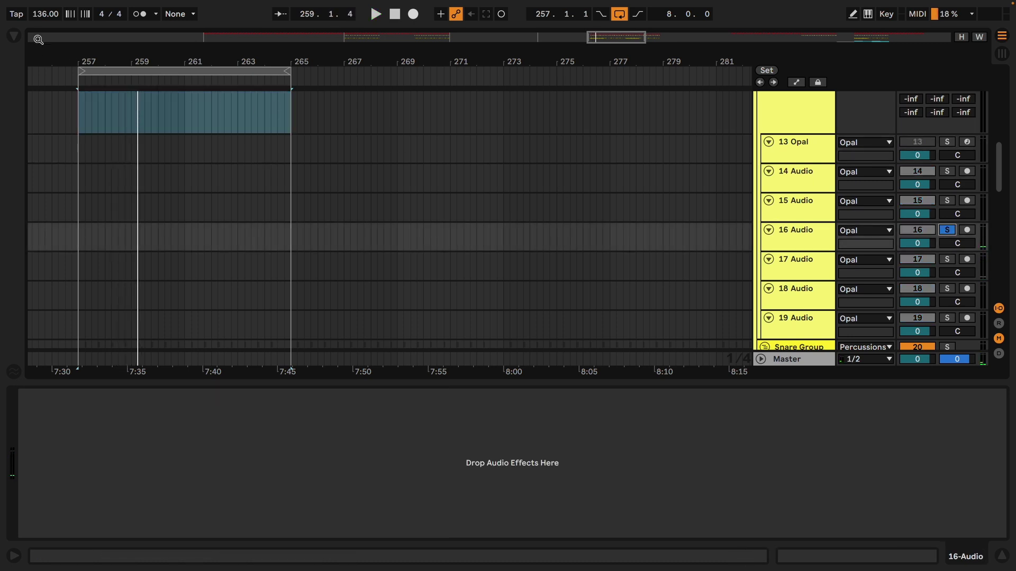
pyautogui.press('space')
# Add an EQ Eight to the 16 Audio track and set its low cut to 408 Hz with a Q of 0.51
pyautogui.click(14, 36)
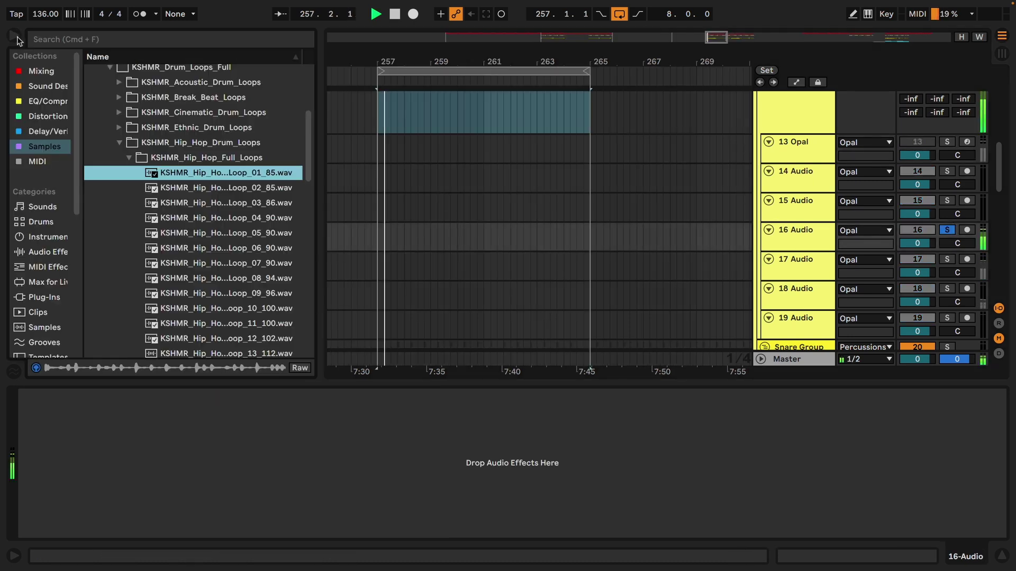
pyautogui.click(47, 101)
pyautogui.click(128, 117)
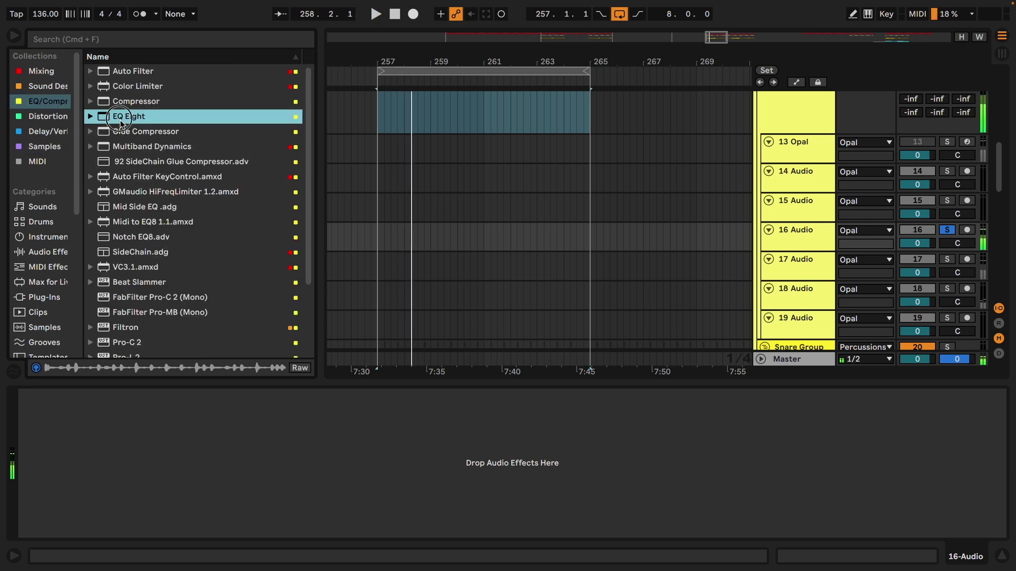
pyautogui.moveTo(129, 117); pyautogui.dragTo(175, 458)
pyautogui.moveTo(106, 467); pyautogui.dragTo(202, 473)
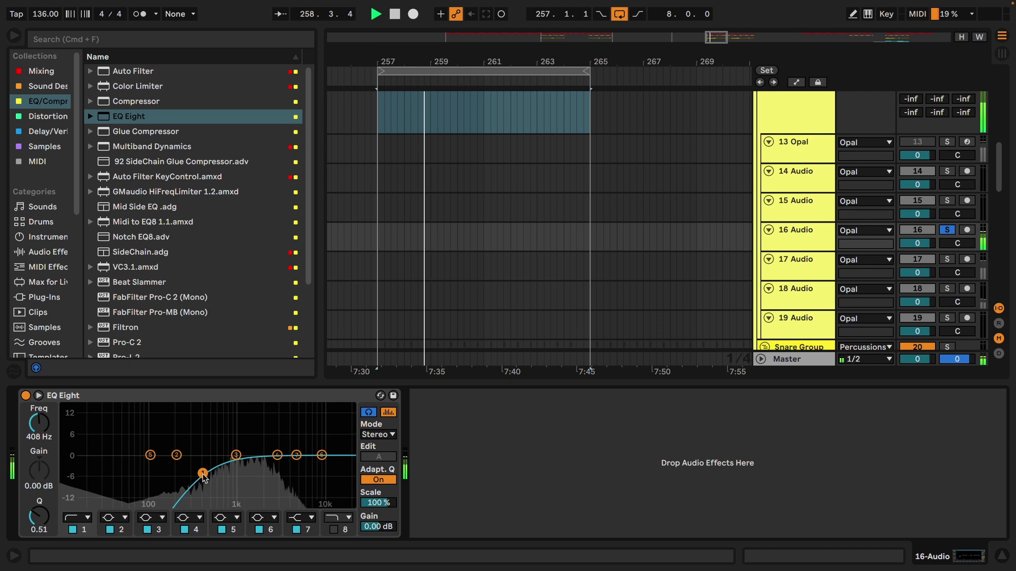
# Add an EQ Eight to the 17 Audio track and solo that track instead of 16 Audio
pyautogui.click(173, 117)
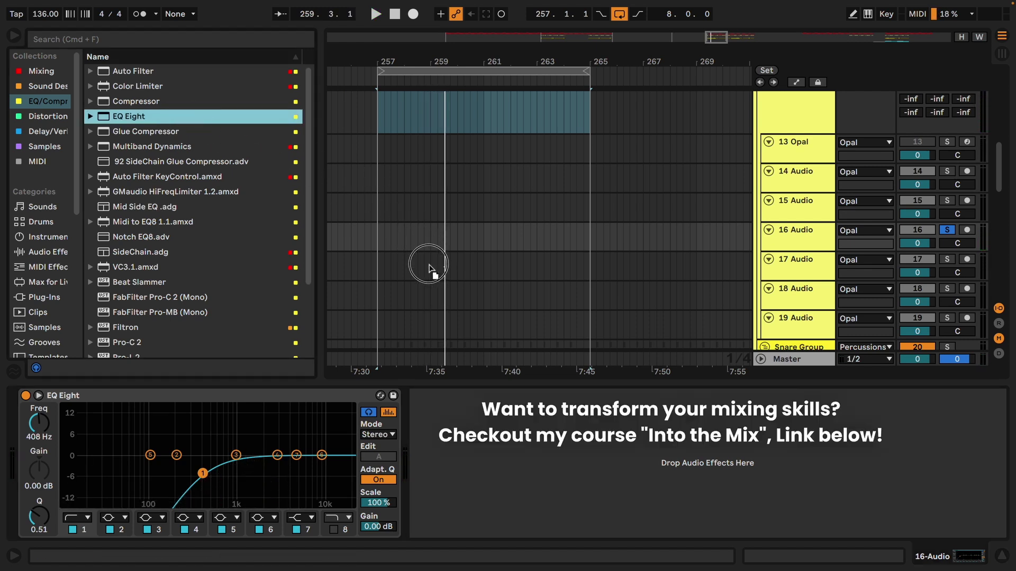
pyautogui.moveTo(429, 267); pyautogui.dragTo(431, 269)
pyautogui.click(789, 264)
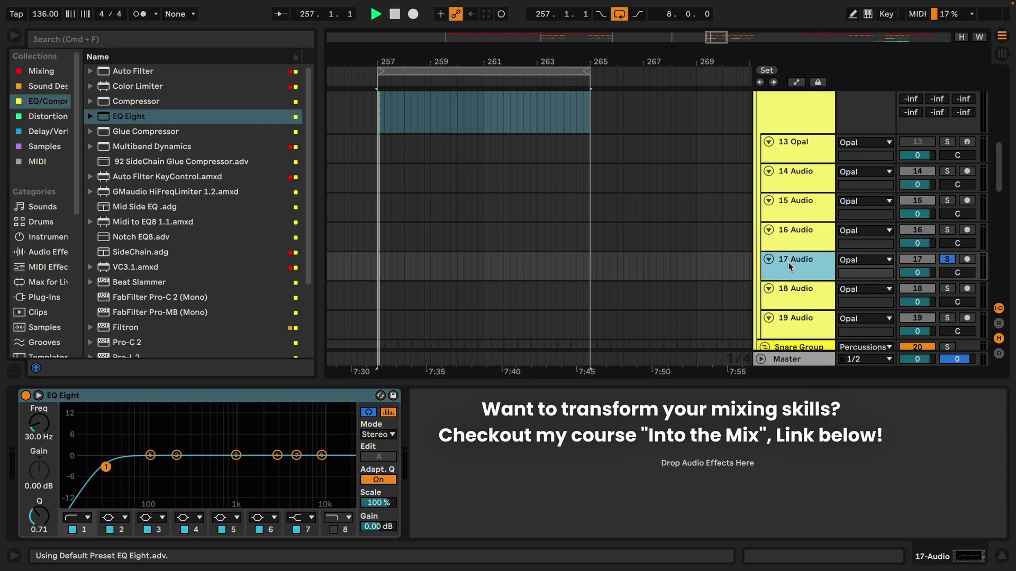
# Shape the 17 Audio EQ with a 612 Hz low cut, a 2.60 dB high shelf at 9.58 kHz and a -4.09 dB dip at 1.07 kHz
pyautogui.moveTo(106, 467); pyautogui.dragTo(217, 474)
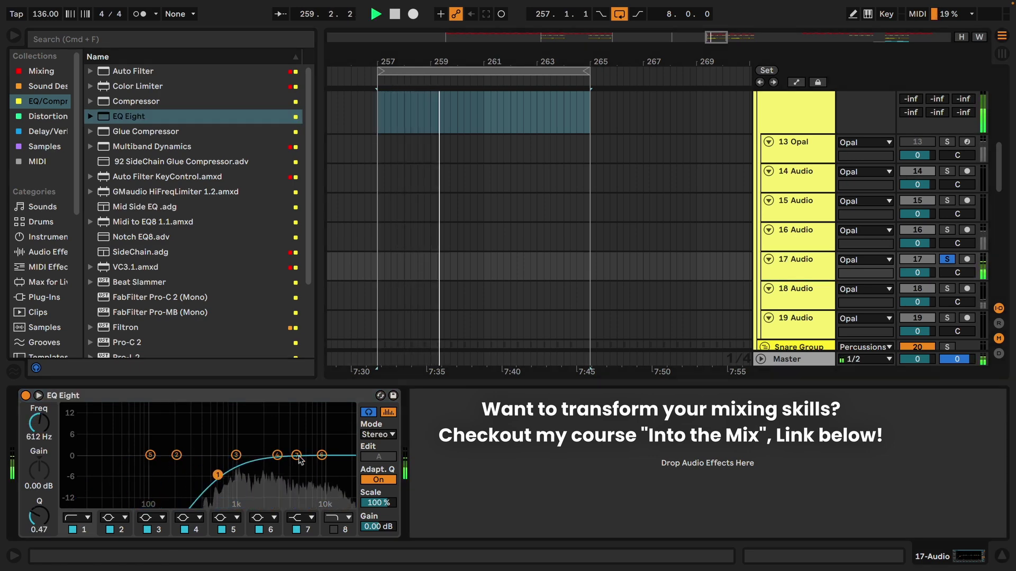
pyautogui.moveTo(298, 457); pyautogui.dragTo(321, 453)
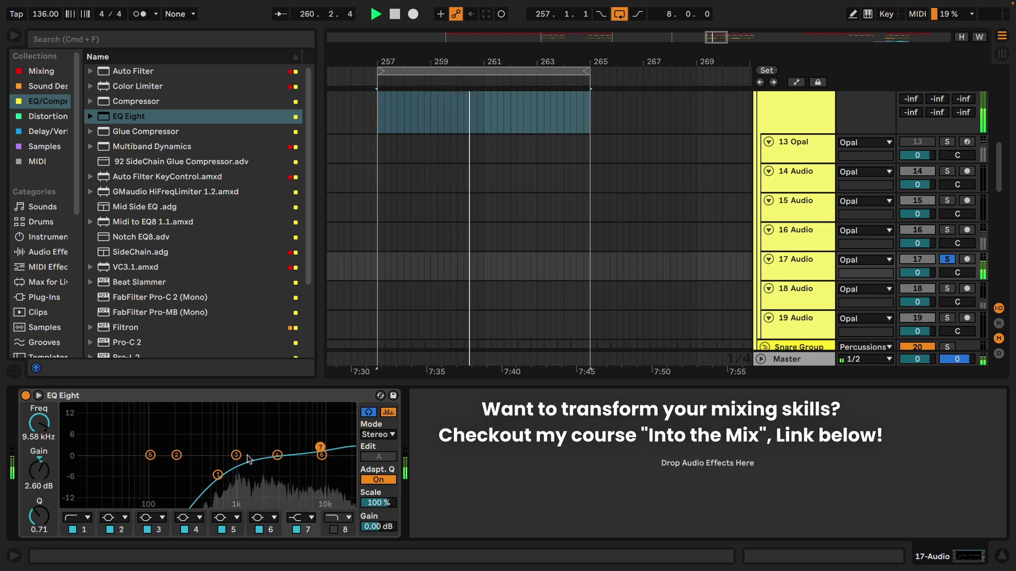
pyautogui.moveTo(236, 455)
pyautogui.mouseDown()
pyautogui.moveTo(239, 417)
pyautogui.moveTo(239, 468)
pyautogui.mouseUp()
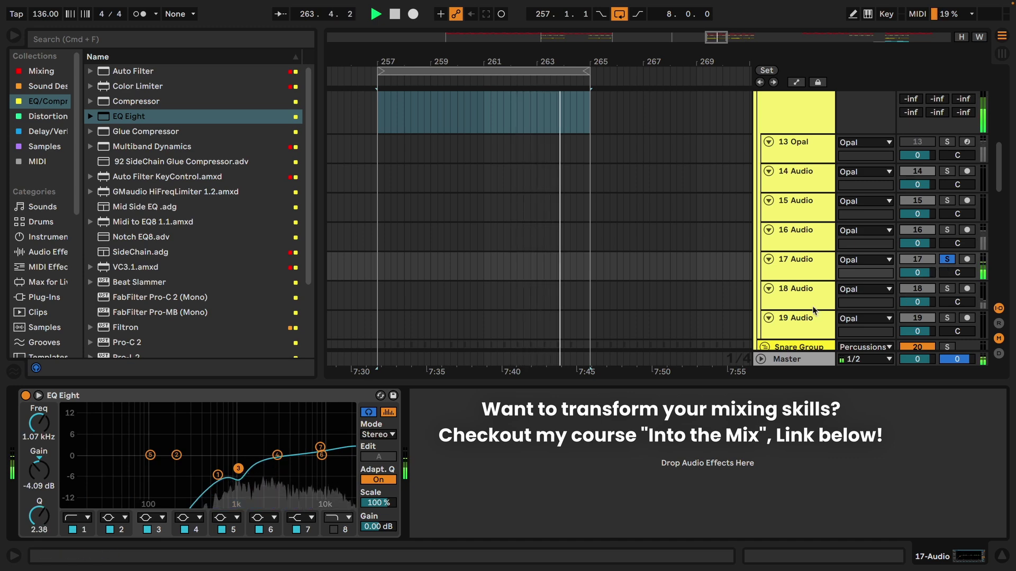
# Solo the 18 Audio track, add the Mid Side EQ rack and set its mid low cut to 316 Hz with a Q of 0.43
pyautogui.click(794, 296)
pyautogui.press('space')
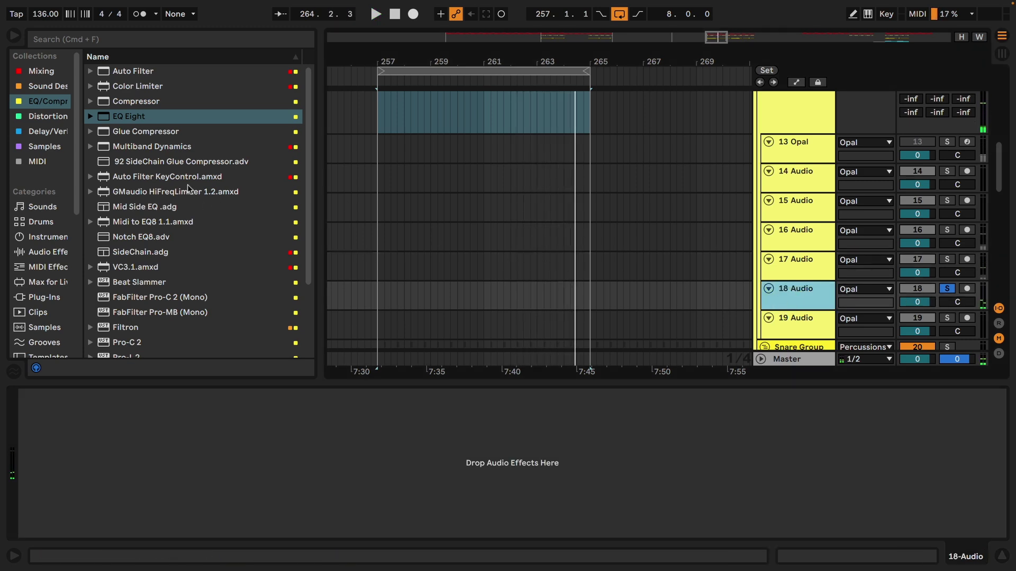
pyautogui.doubleClick(153, 209)
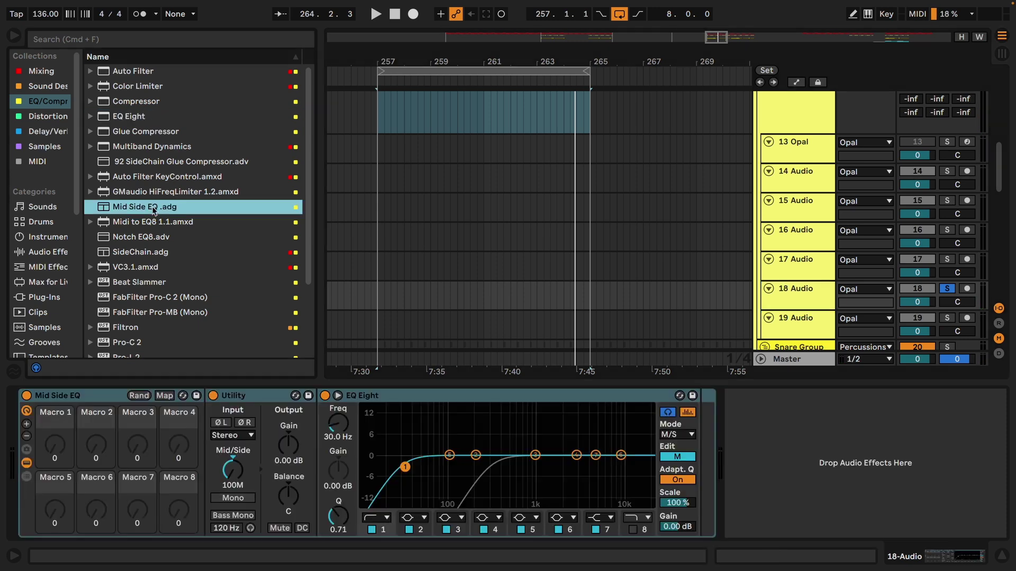
pyautogui.moveTo(405, 466); pyautogui.dragTo(492, 476)
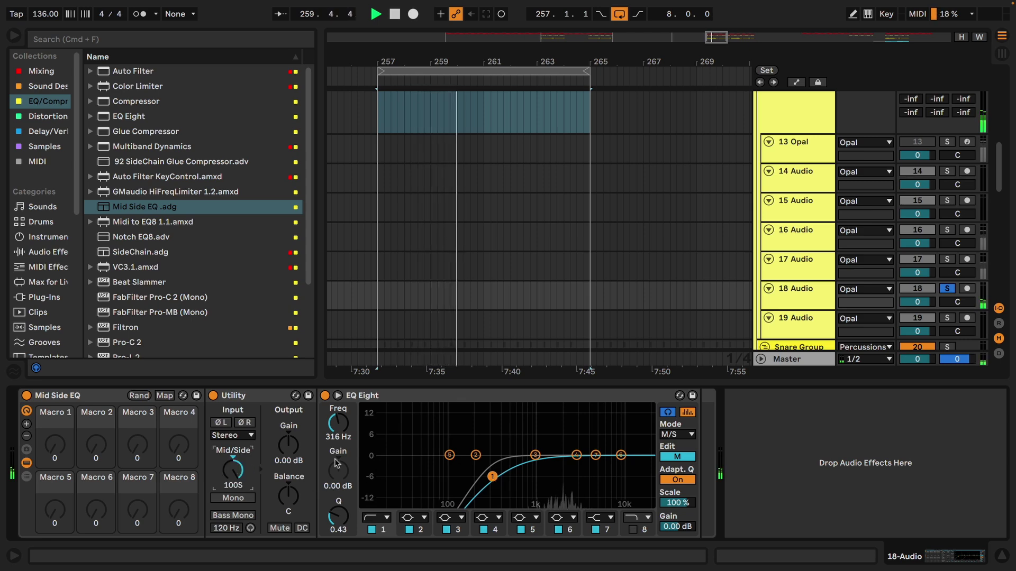
# Boost the side signal by 2.60 dB at 2.35 kHz in the EQ Eight and reset the Utility's Mid/Side balance to 0
pyautogui.click(678, 456)
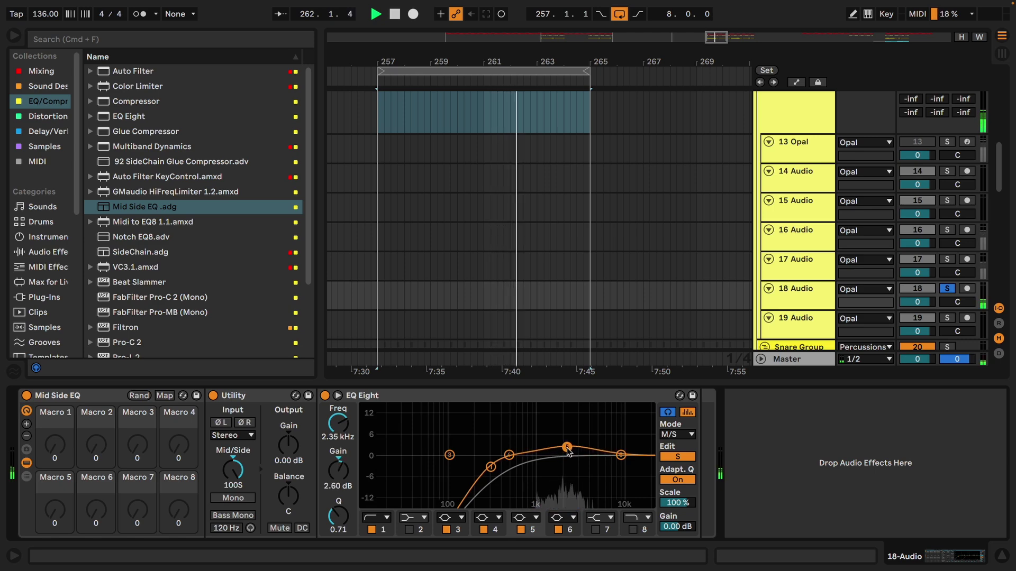
pyautogui.click(233, 469)
pyautogui.press('Delete')
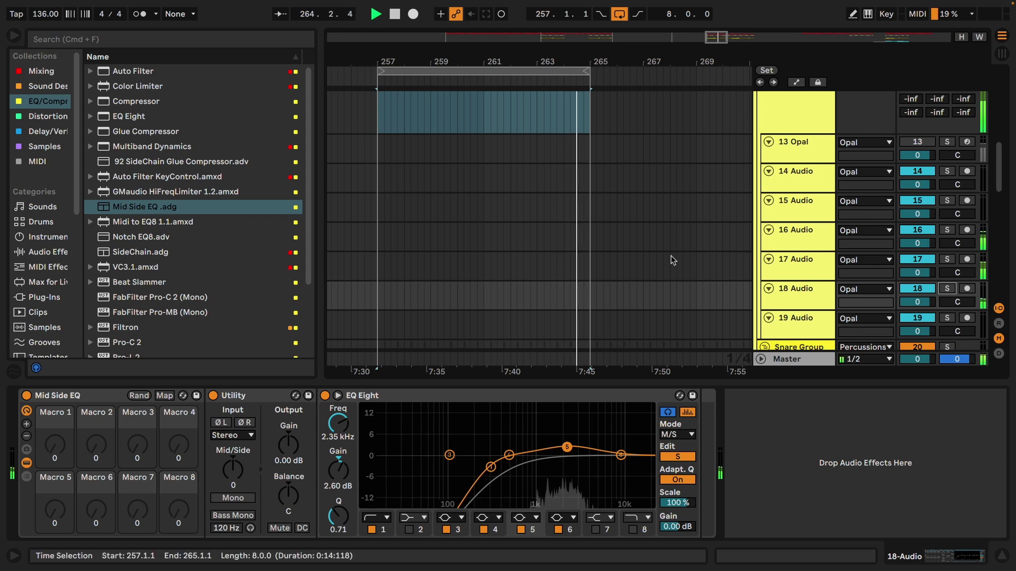
# Unsolo the 18 Audio track and hide the browser and device view while the full mix plays
pyautogui.click(947, 288)
pyautogui.press('super+alt+l')
pyautogui.press('super+alt+b')
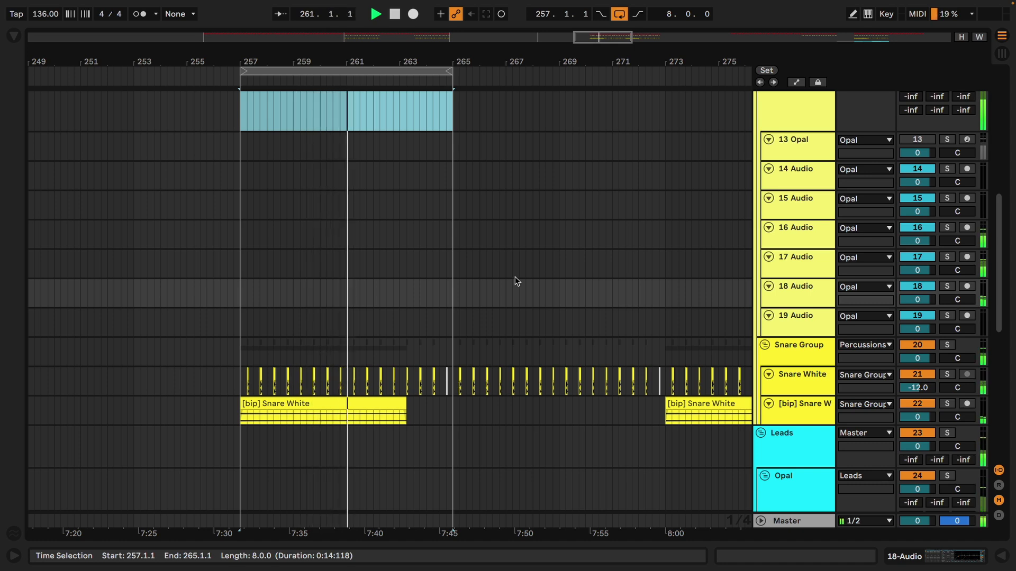
pyautogui.scroll(3, 516, 277)
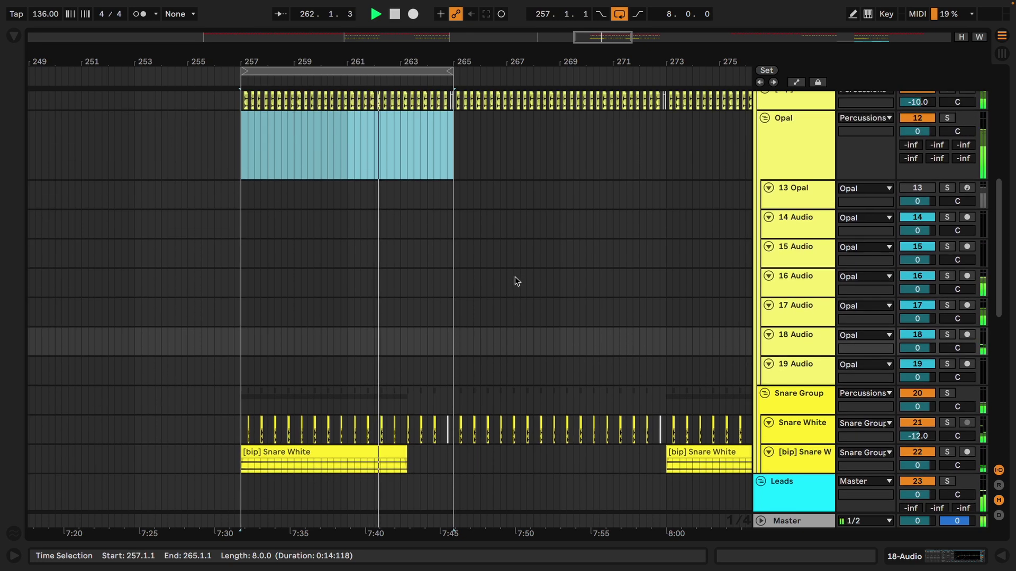
pyautogui.scroll(5, 515, 277)
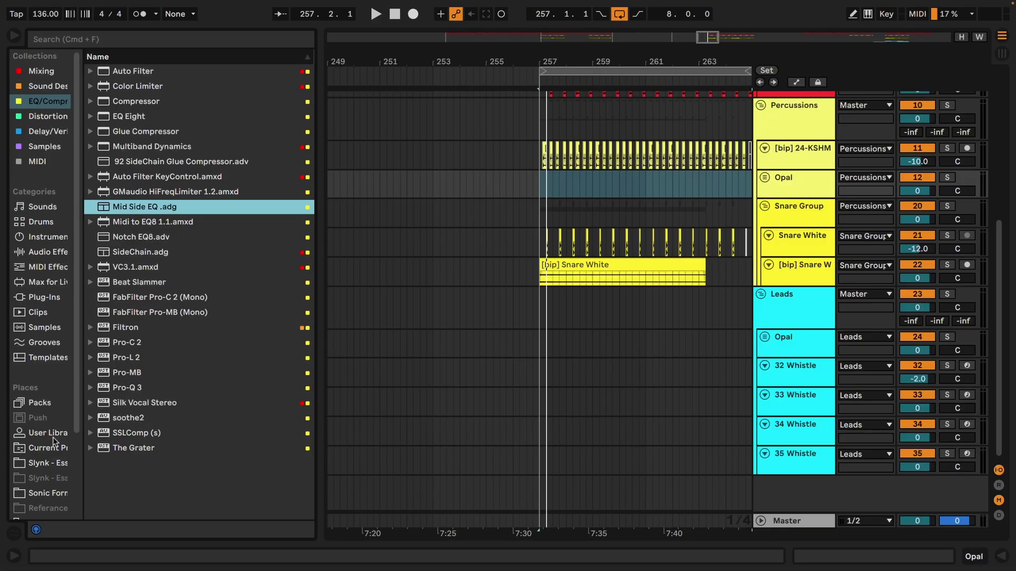
# Load Opal.als from the User Library into the Leads group, directly below its existing Opal track
pyautogui.click(53, 434)
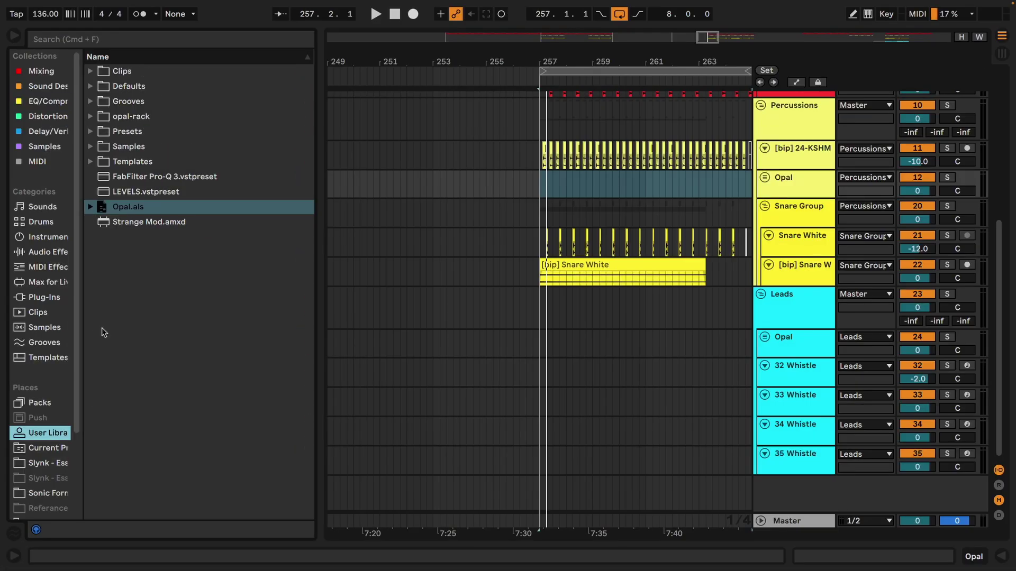
pyautogui.moveTo(138, 210); pyautogui.dragTo(791, 370)
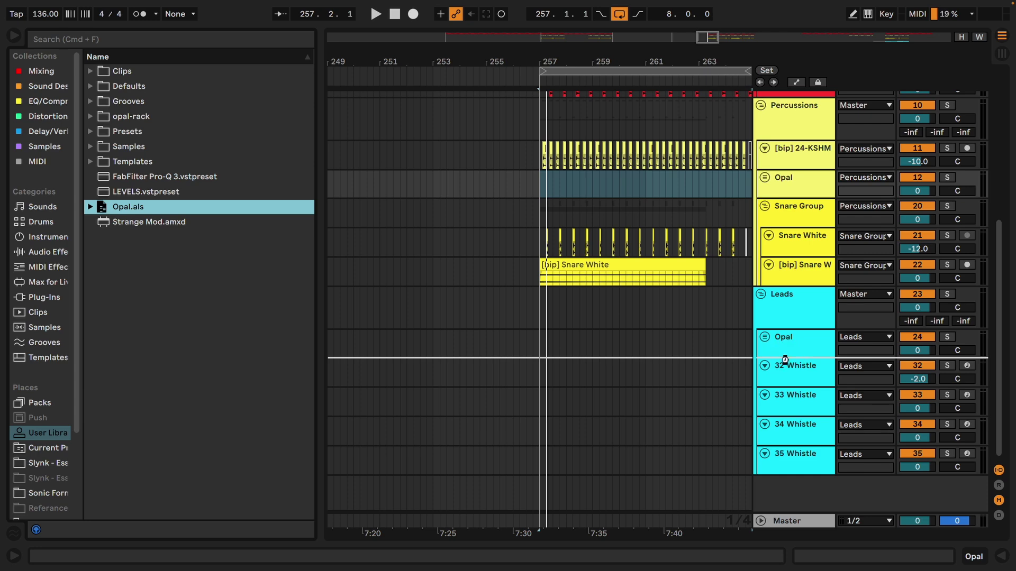
pyautogui.moveTo(785, 360); pyautogui.dragTo(785, 360)
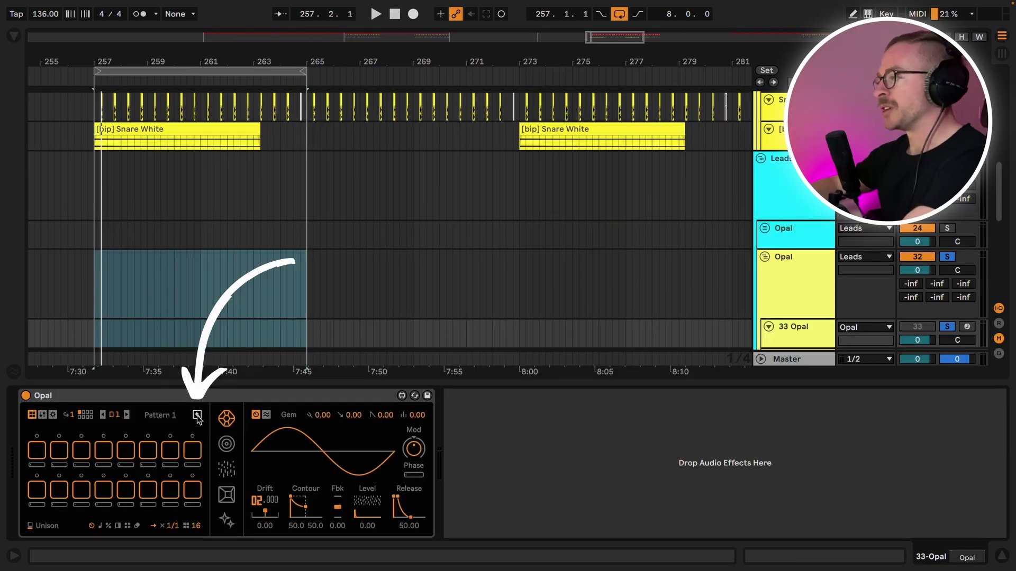
# Open Opal's Randomizer window and enlarge it to 300%
pyautogui.click(197, 416)
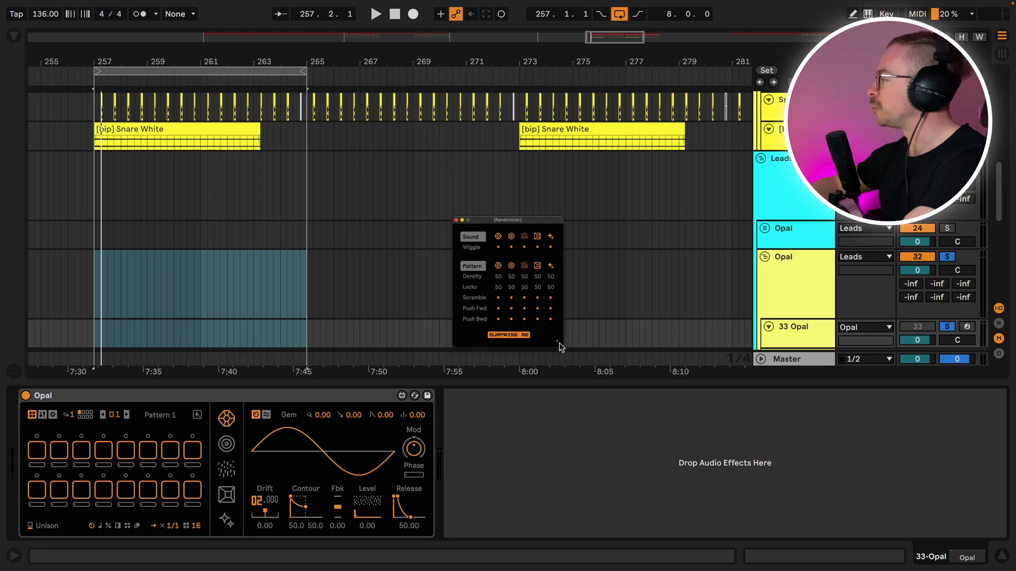
pyautogui.click(561, 369)
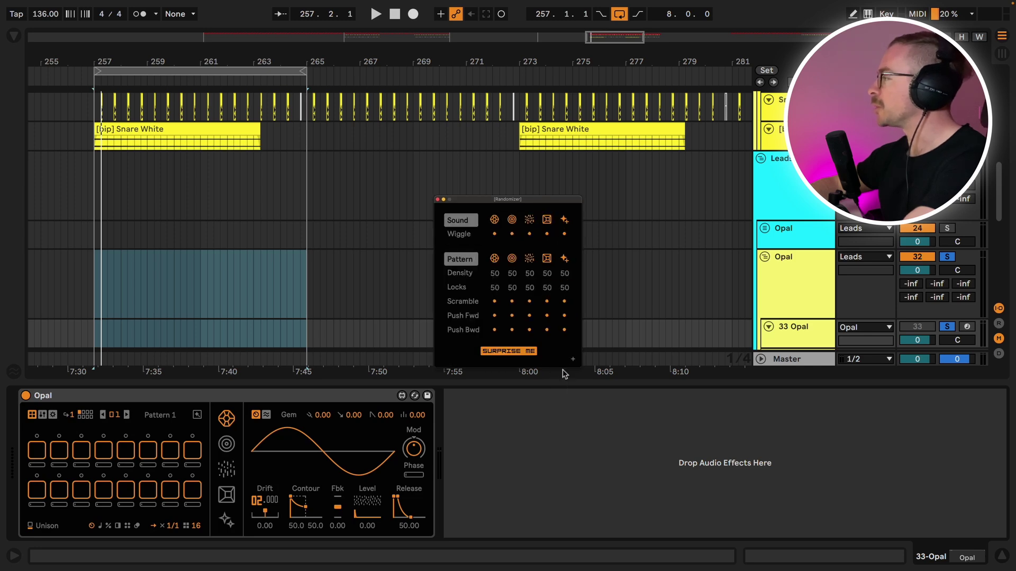
pyautogui.click(574, 363)
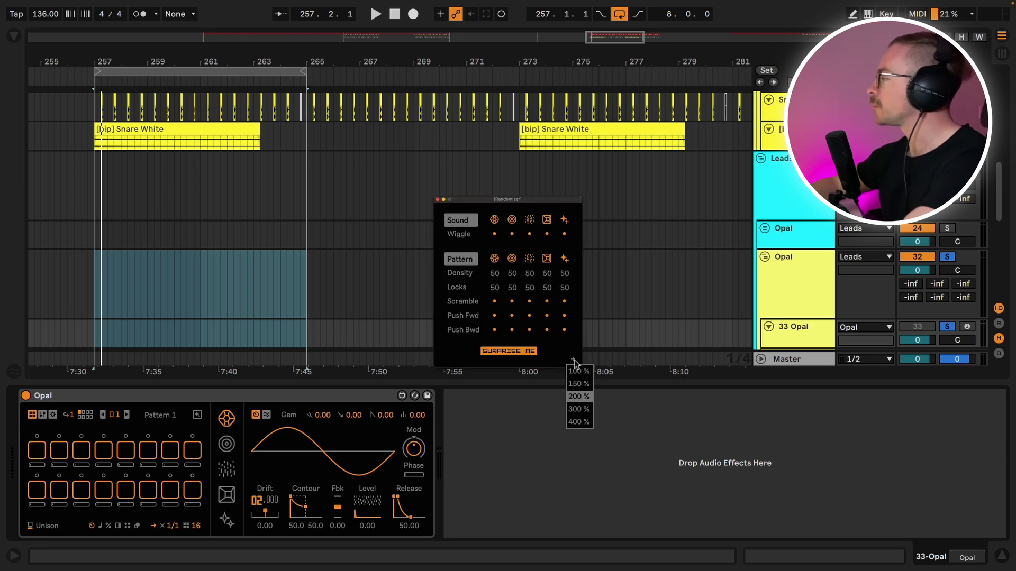
pyautogui.click(578, 414)
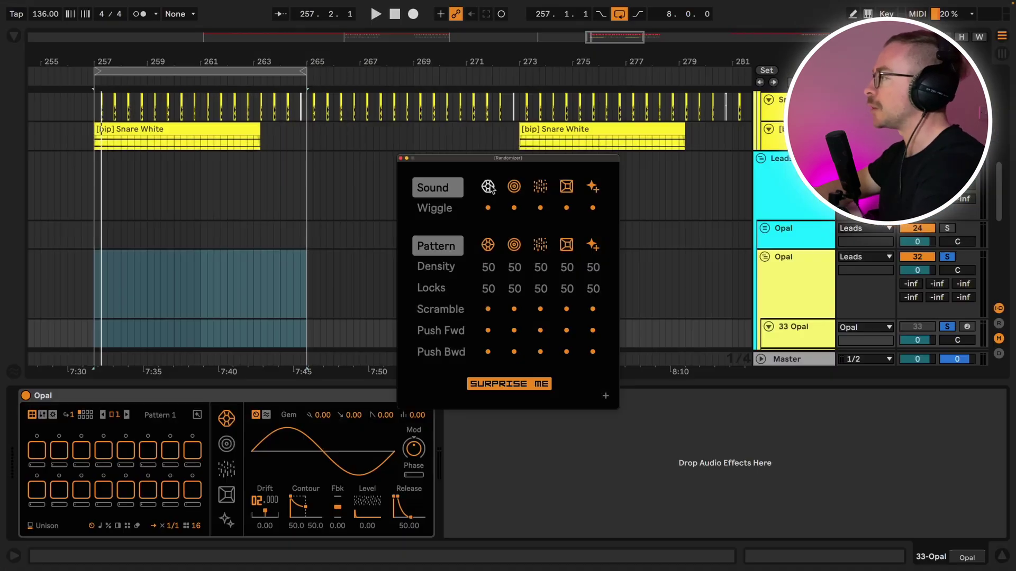
# Randomize the Gem voice's sound and point out its pattern Density and Locks amounts
pyautogui.click(487, 187)
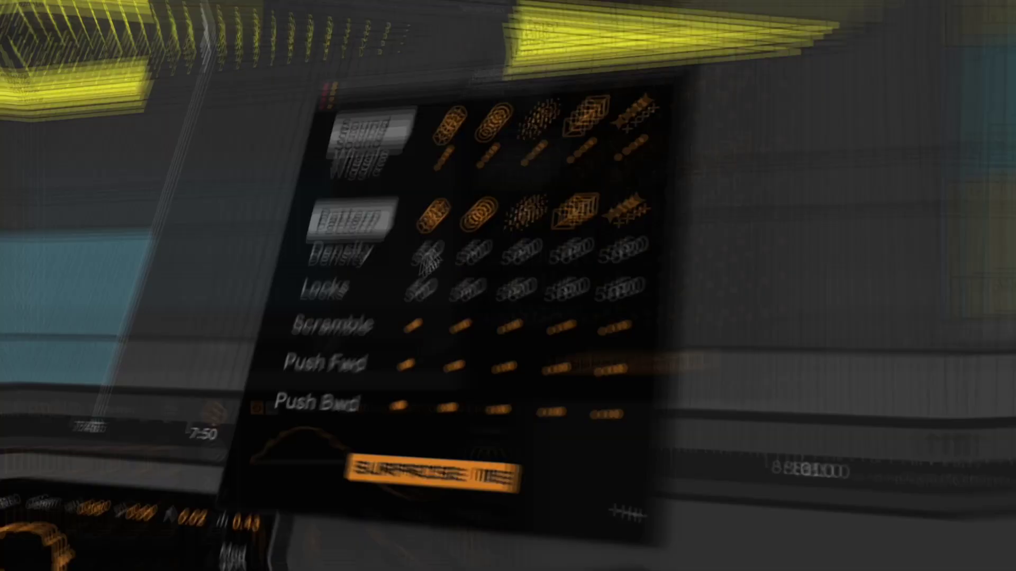
pyautogui.click(488, 268)
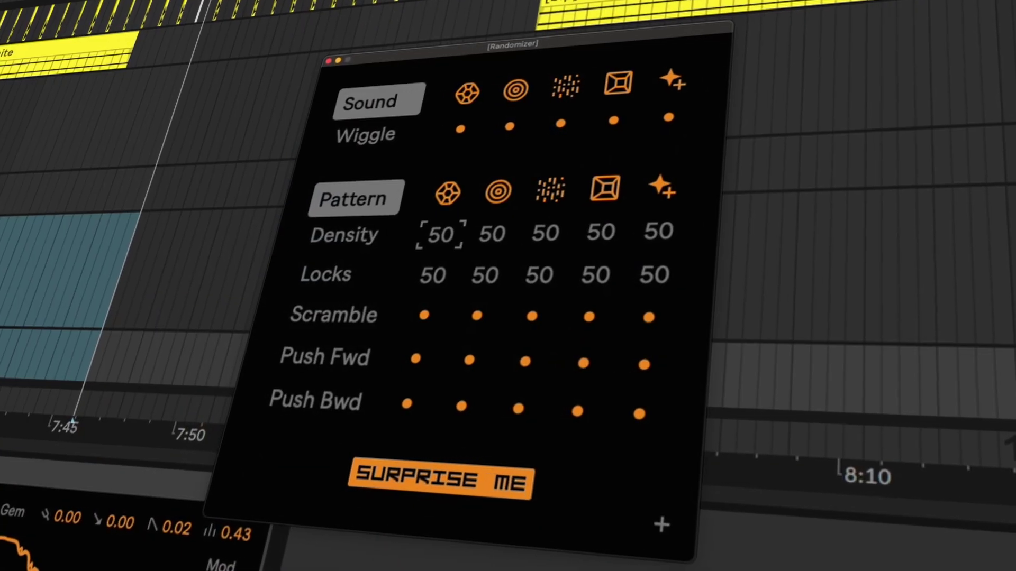
pyautogui.click(430, 276)
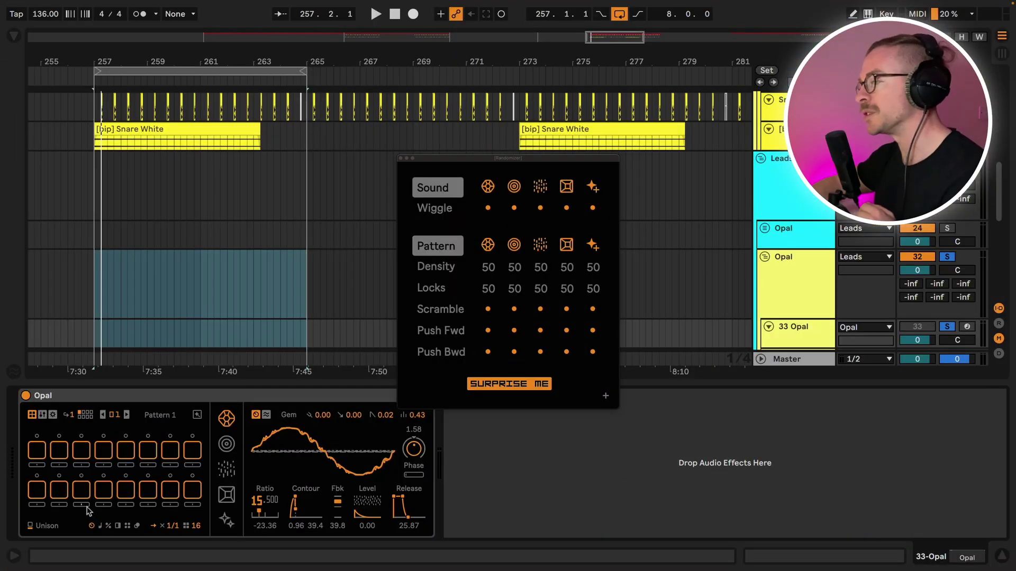
# Toggle Gem step 11 on and off, and try randomizing the Gem pattern at Density 4 and at Density 95
pyautogui.click(82, 490)
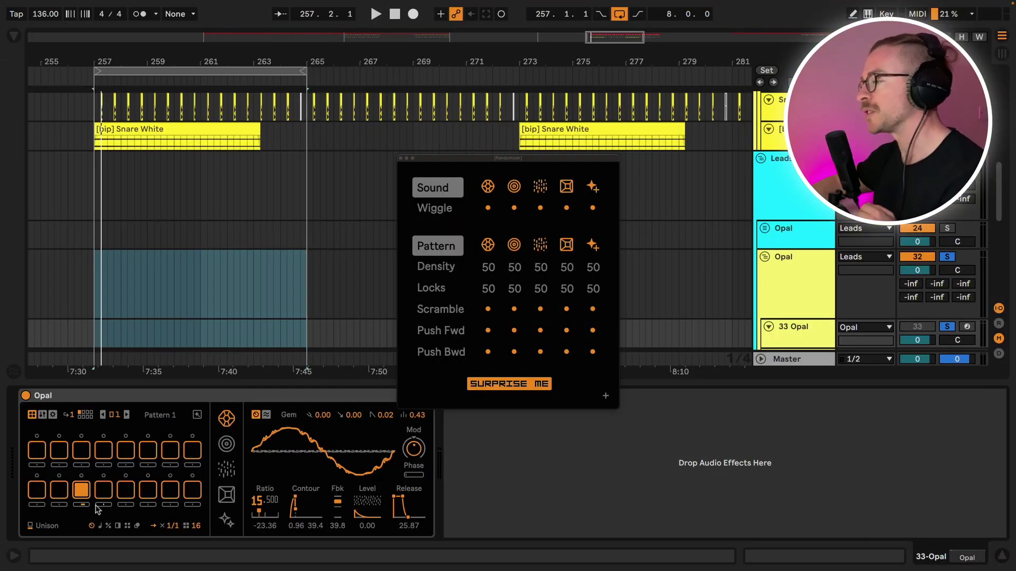
pyautogui.click(82, 451)
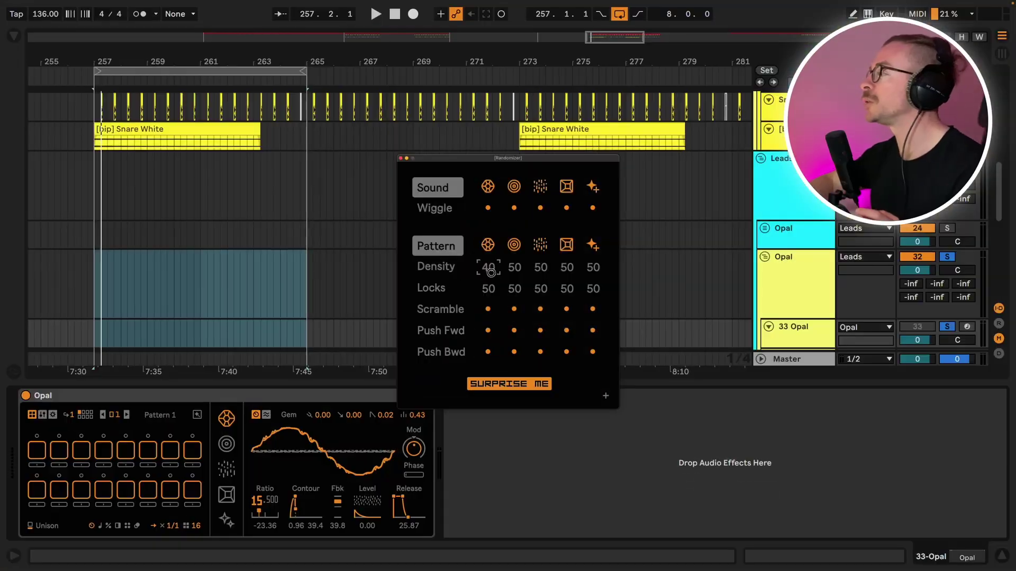
pyautogui.moveTo(485, 267); pyautogui.dragTo(493, 287)
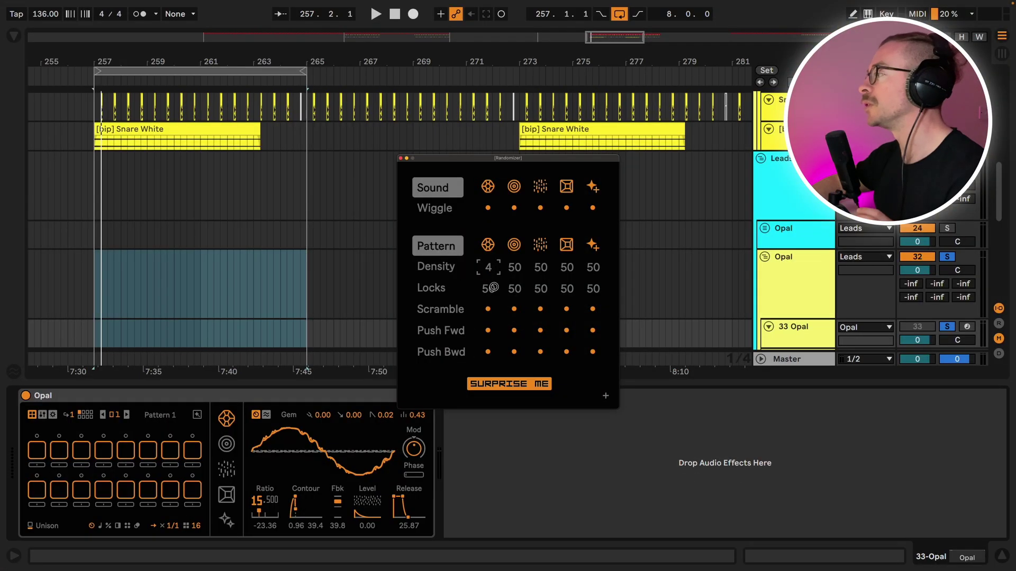
pyautogui.click(489, 249)
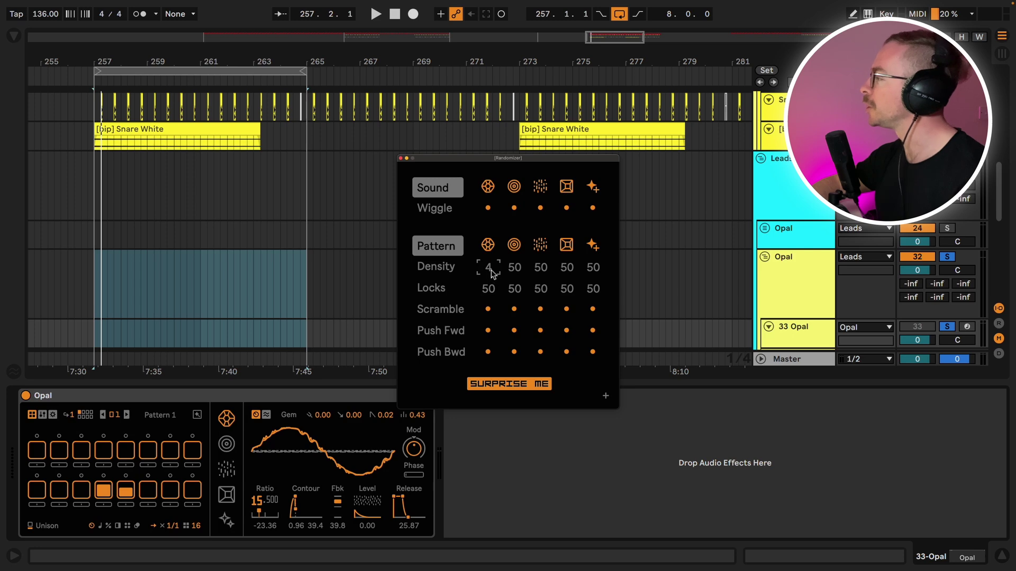
pyautogui.moveTo(490, 267); pyautogui.dragTo(492, 227)
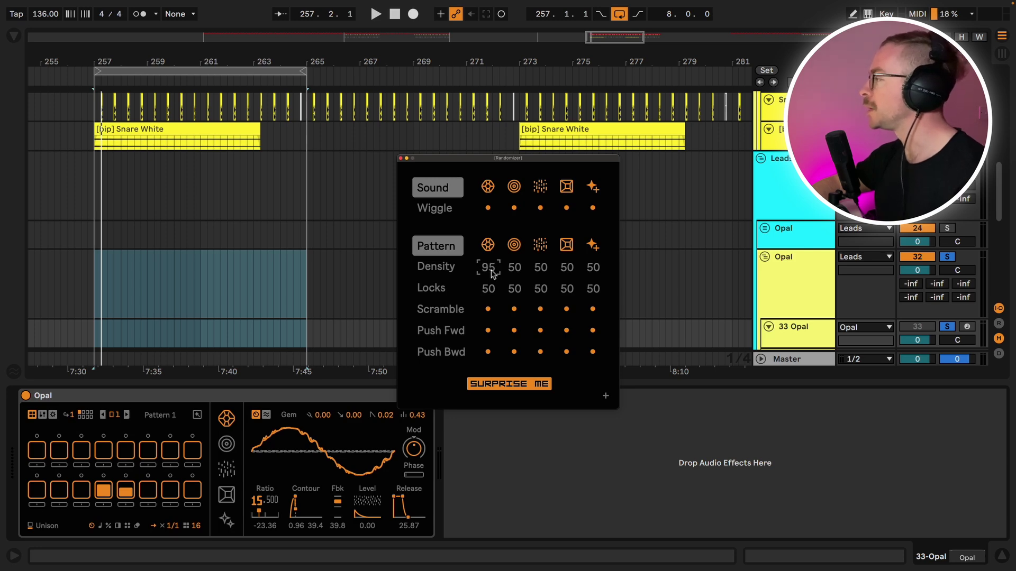
pyautogui.click(490, 249)
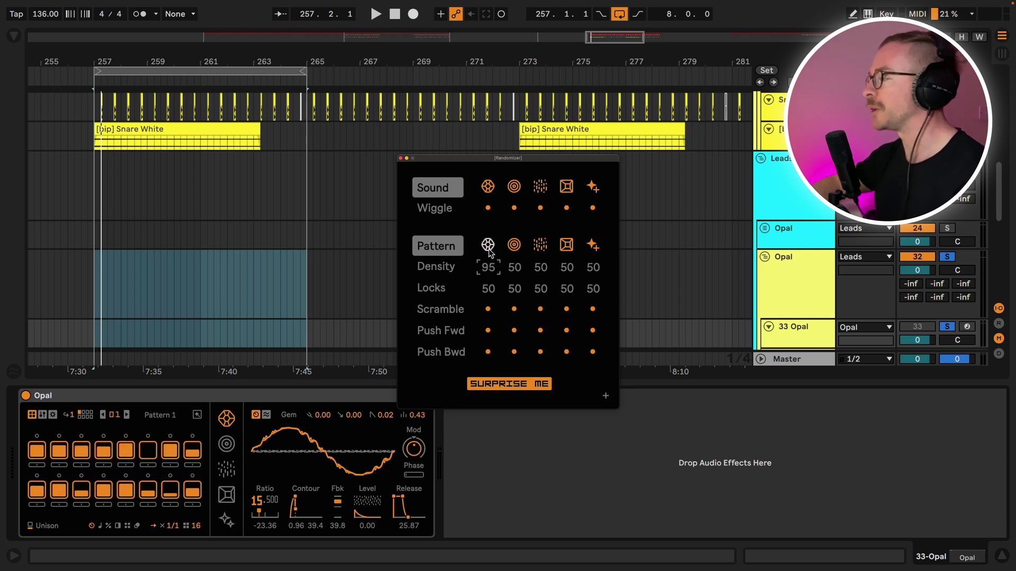
# Reset the Gem pattern's Density to 50, randomize its steps again and start playback
pyautogui.doubleClick(488, 268)
pyautogui.click(490, 249)
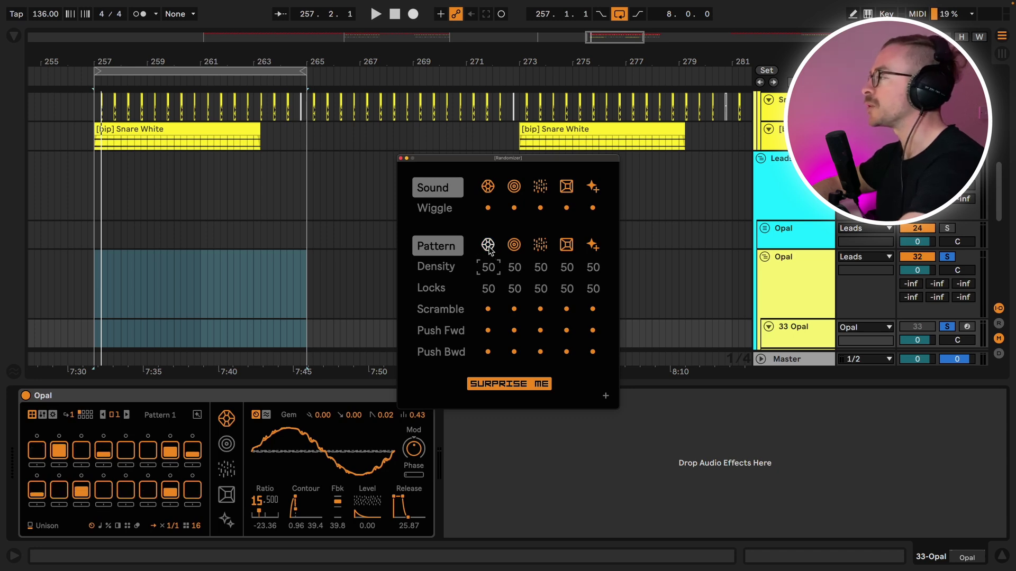
pyautogui.press('space')
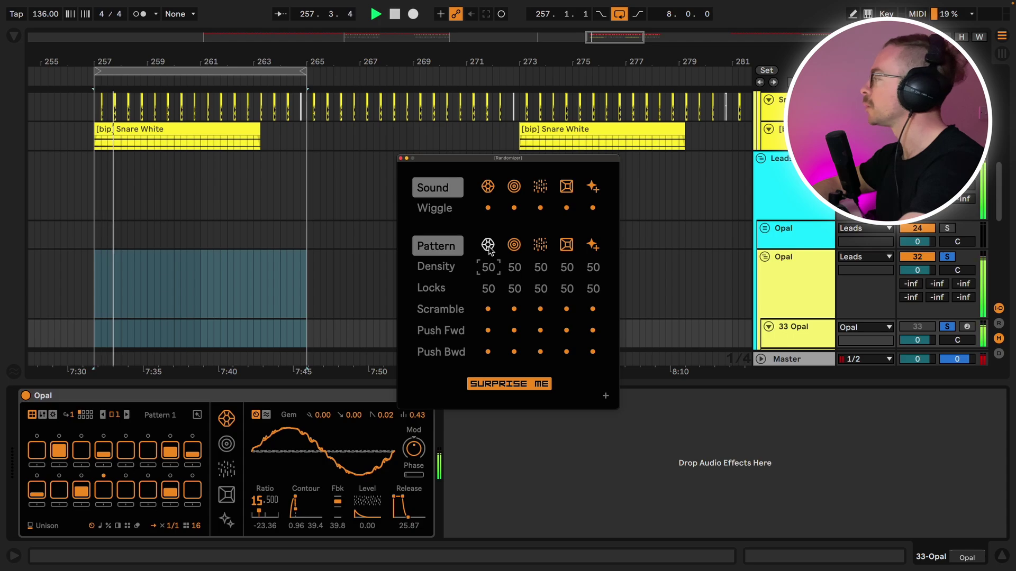